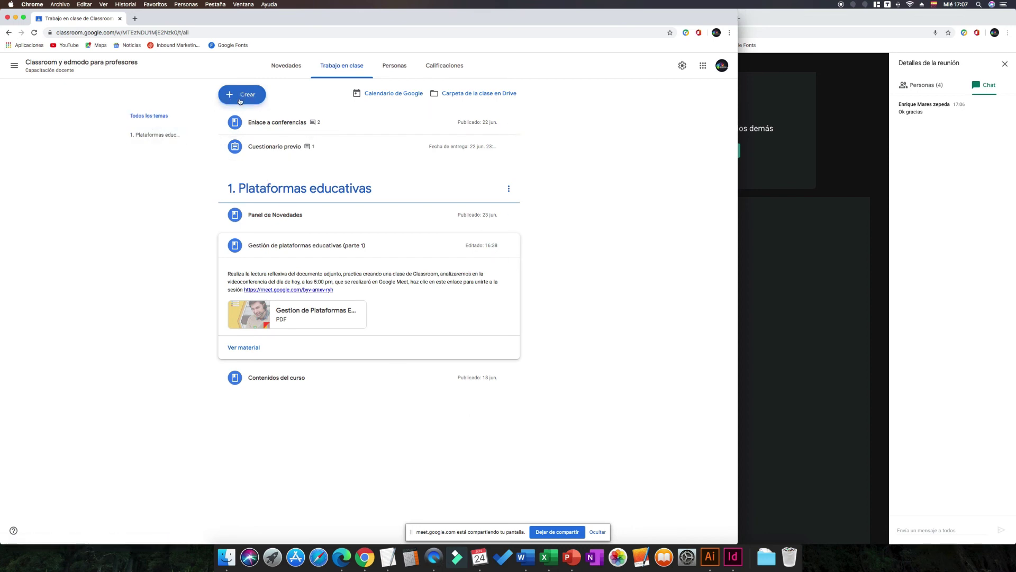
Compare the content creation options in this class with those of the prueba class, and minimize the prueba window
click(262, 100)
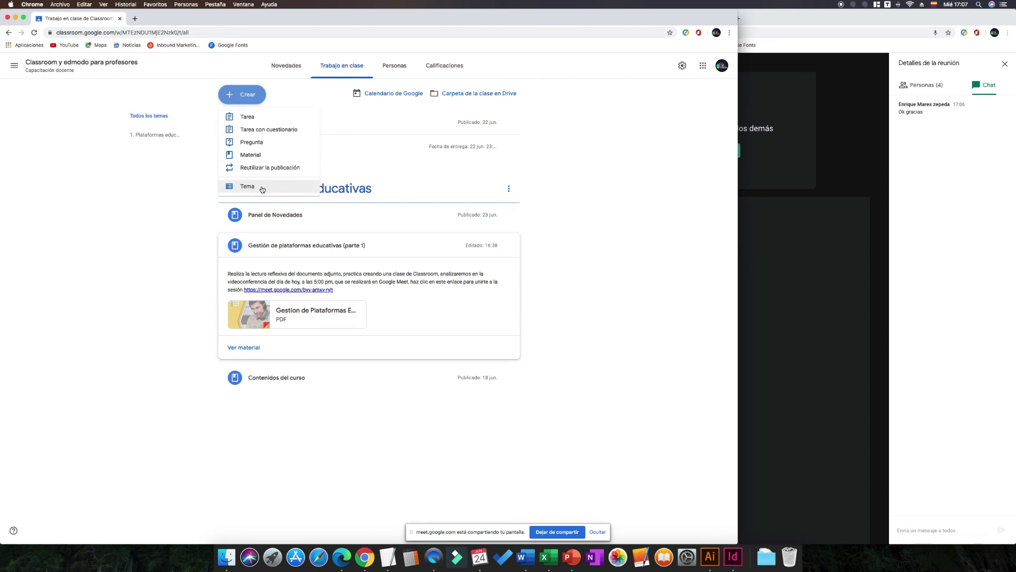
right_click(369, 563)
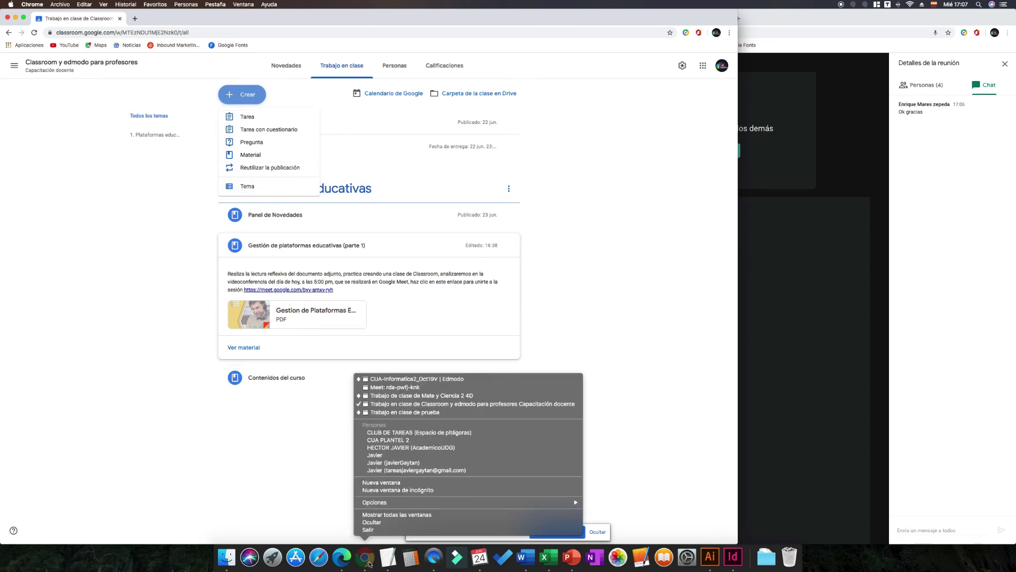
click(444, 412)
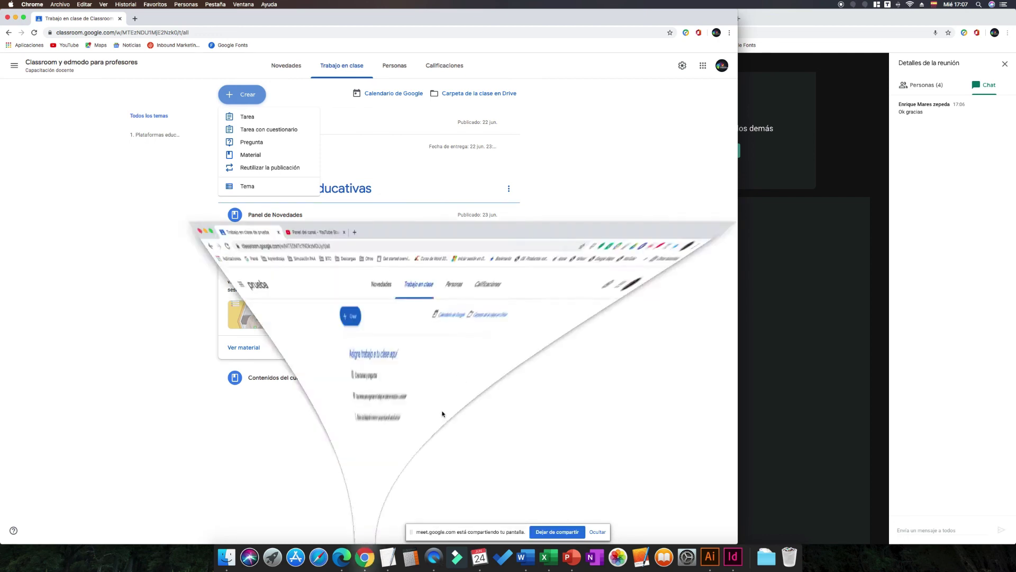
drag(607, 47, 516, 16)
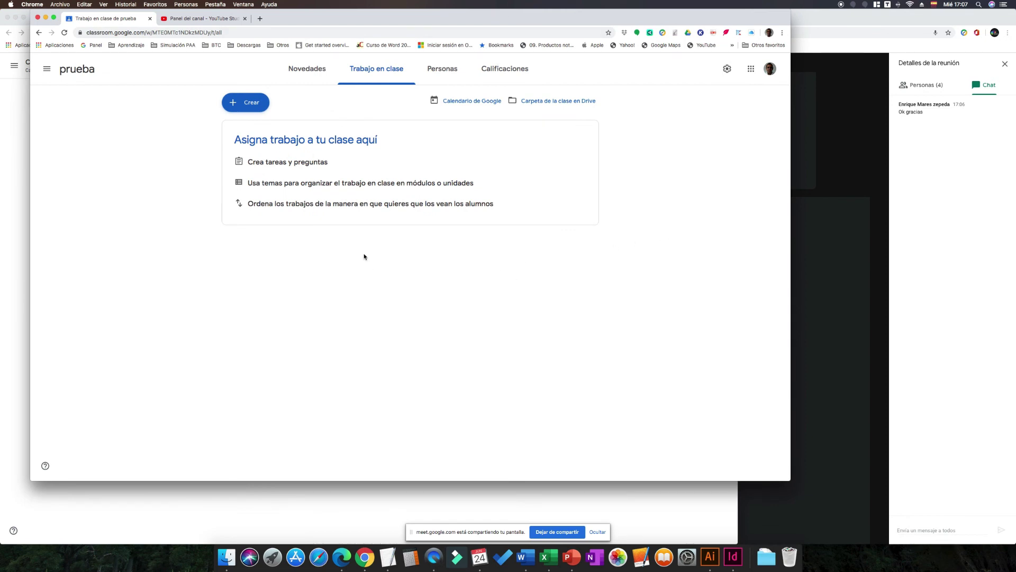
click(245, 104)
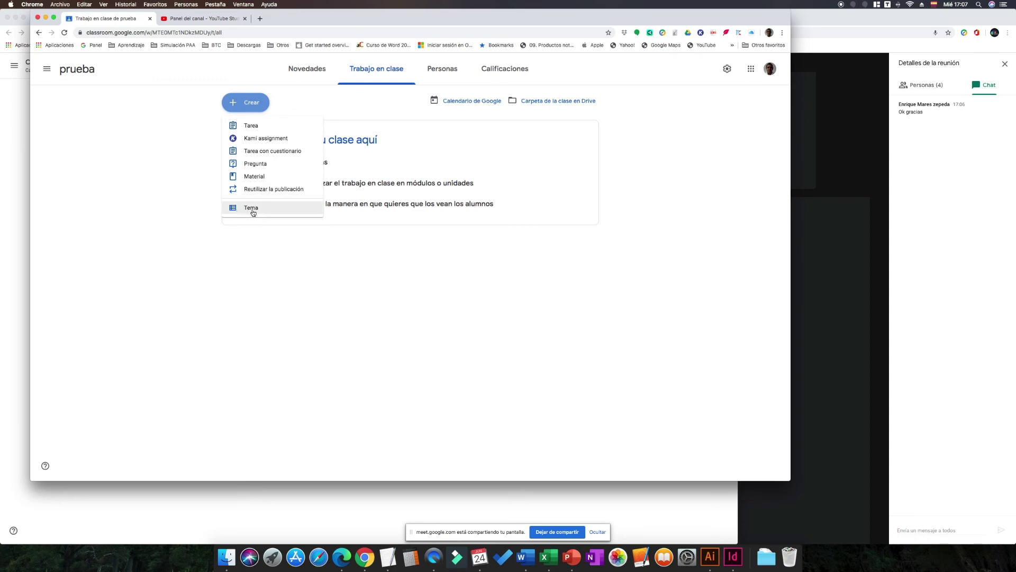
click(46, 18)
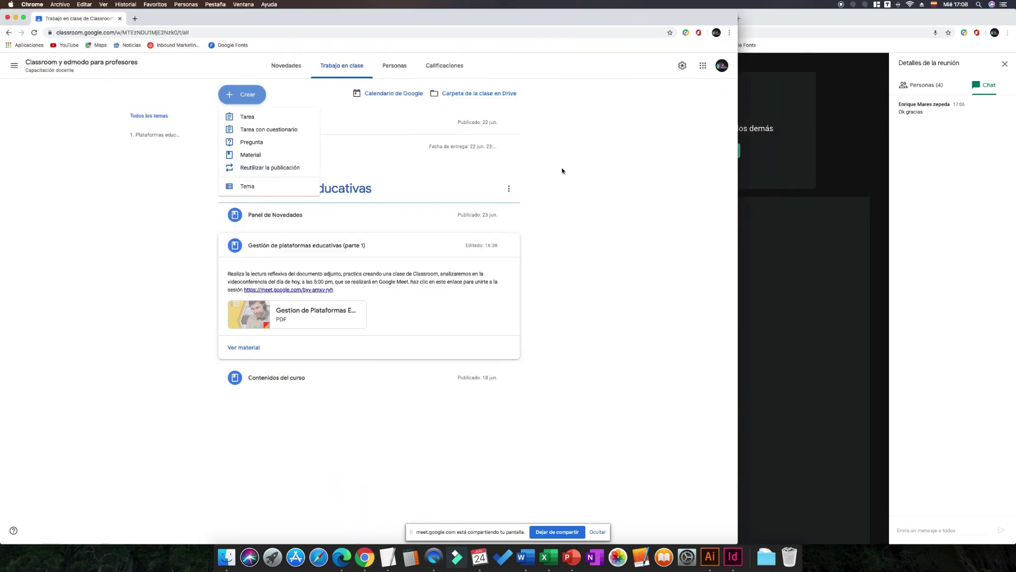
click(486, 194)
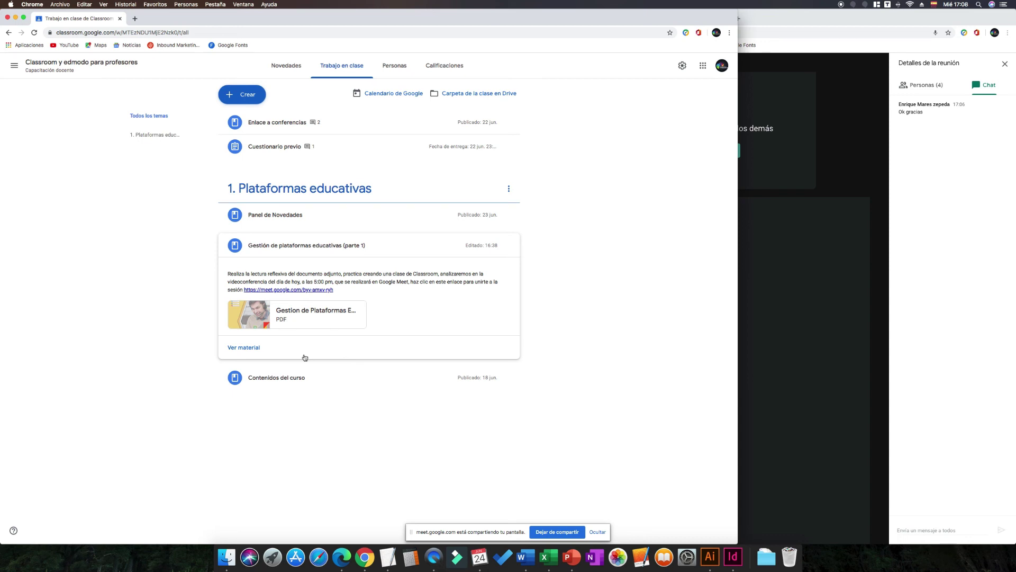
Create a new Pregunta and begin its text with "Hasta este momento ¿considerás que ?"
click(252, 101)
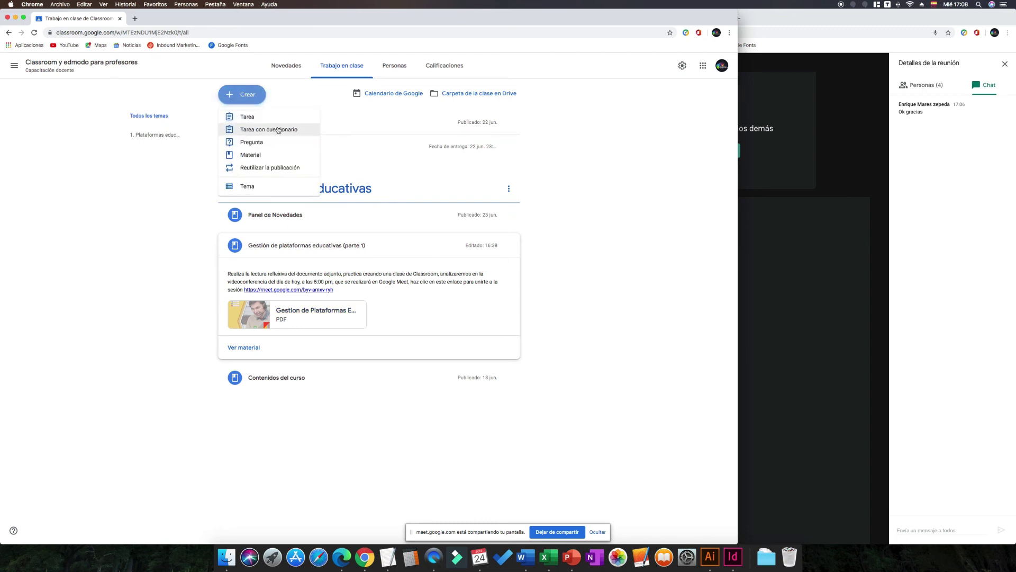
click(252, 142)
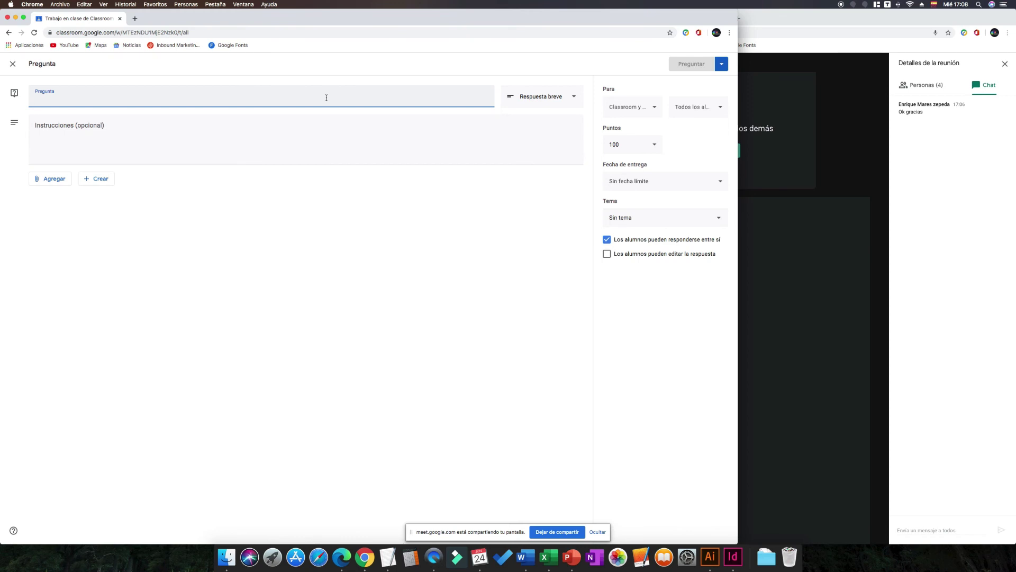
text(¿?)
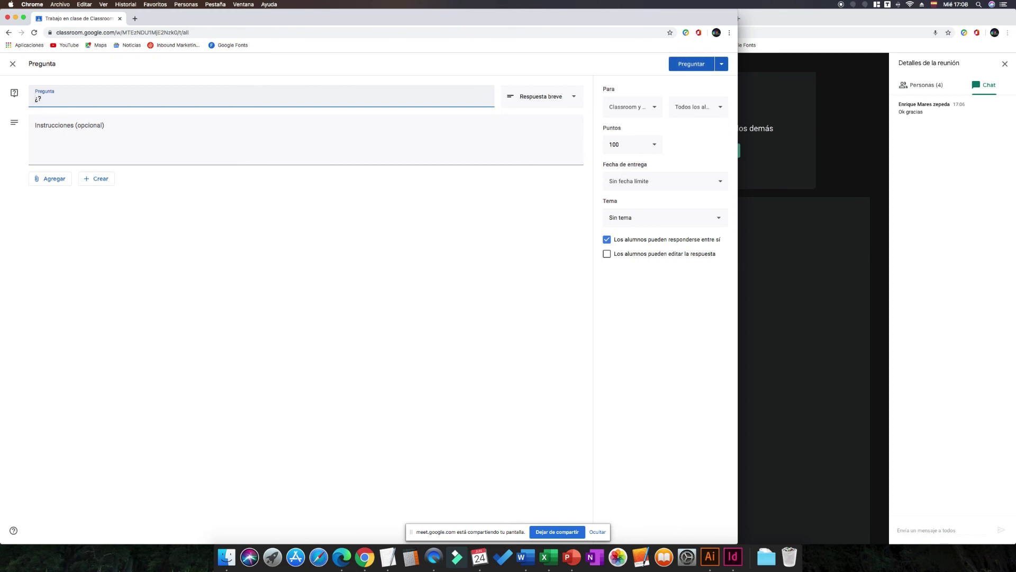
text(Hasta este momento)
click(99, 98)
text(qu)
key(BackSpace)
key(BackSpace)
text(considerás que )
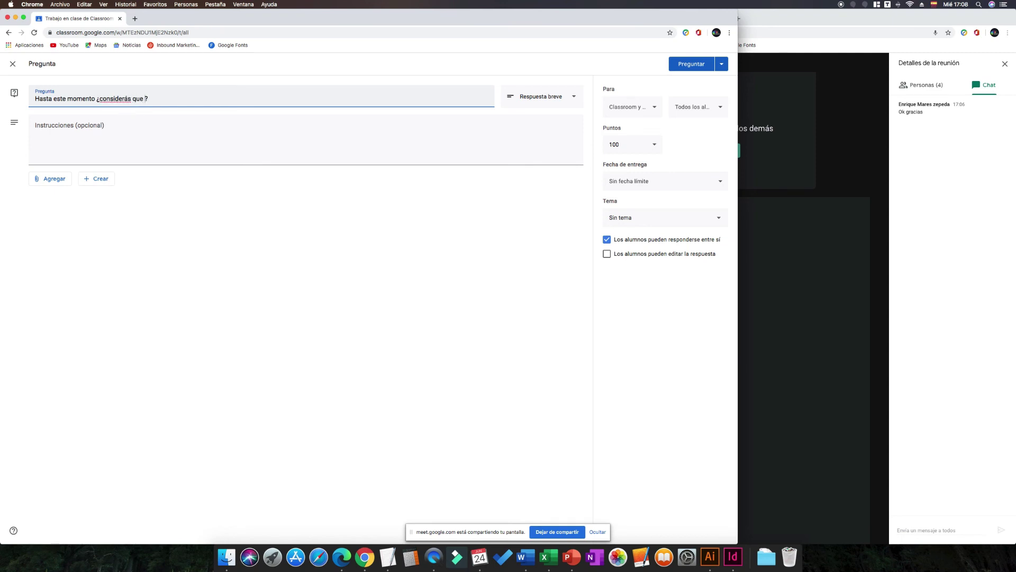
Continue the question with "los materiales" and correct "considerás" to "consideras"
text(los materiales)
click(129, 100)
key(BackSpace)
text(a)
Extend the question with "tienen contenido suficiente como para crear una clase y gestionar el" before the closing question mark
click(188, 99)
text(son)
key(BackSpace)
key(BackSpace)
key(BackSpace)
key(BackSpace)
text(tienen contenido si)
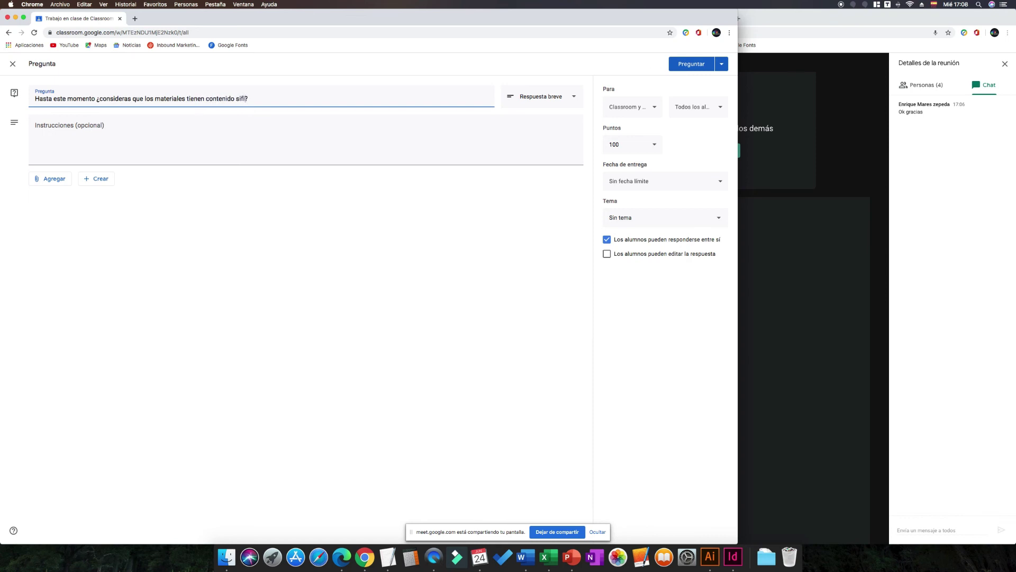
text(fi)
key(BackSpace)
key(BackSpace)
key(BackSpace)
text(uficiente como para crear un a clase y gestio)
key(BackSpace)
key(BackSpace)
key(BackSpace)
text(tionar el pa)
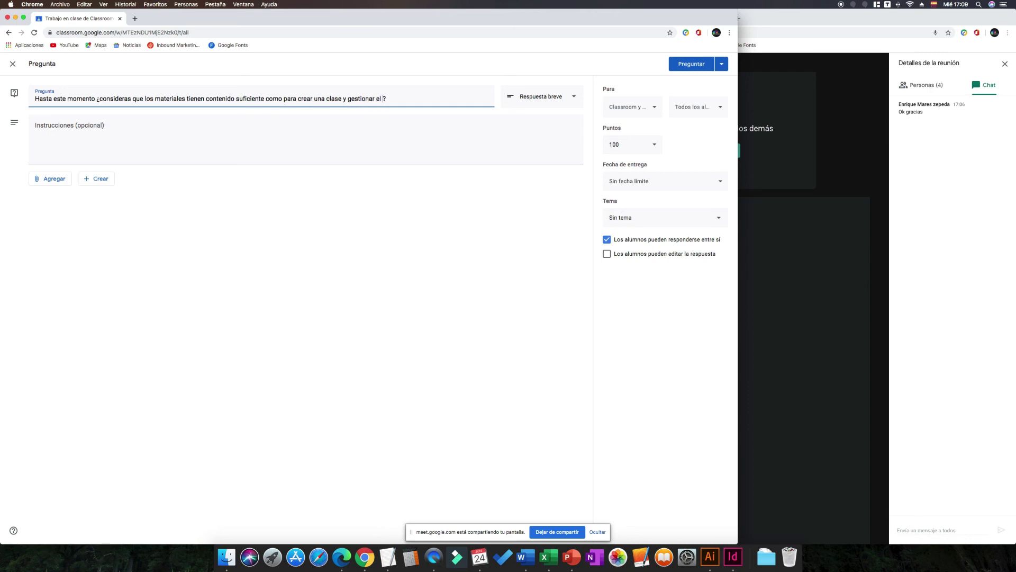
Complete the question's wording with "tablero de Novedades" before the closing question mark
text(ner de)
key(BackSpace)
key(BackSpace)
key(BackSpace)
key(BackSpace)
key(BackSpace)
text(l de)
key(BackSpace)
key(BackSpace)
key(BackSpace)
key(BackSpace)
key(BackSpace)
key(BackSpace)
key(BackSpace)
key(BackSpace)
key(BackSpace)
text(tablero de Novedades)
Review the available answer types for the question, Respuesta breve and Opción múltiple
click(90, 131)
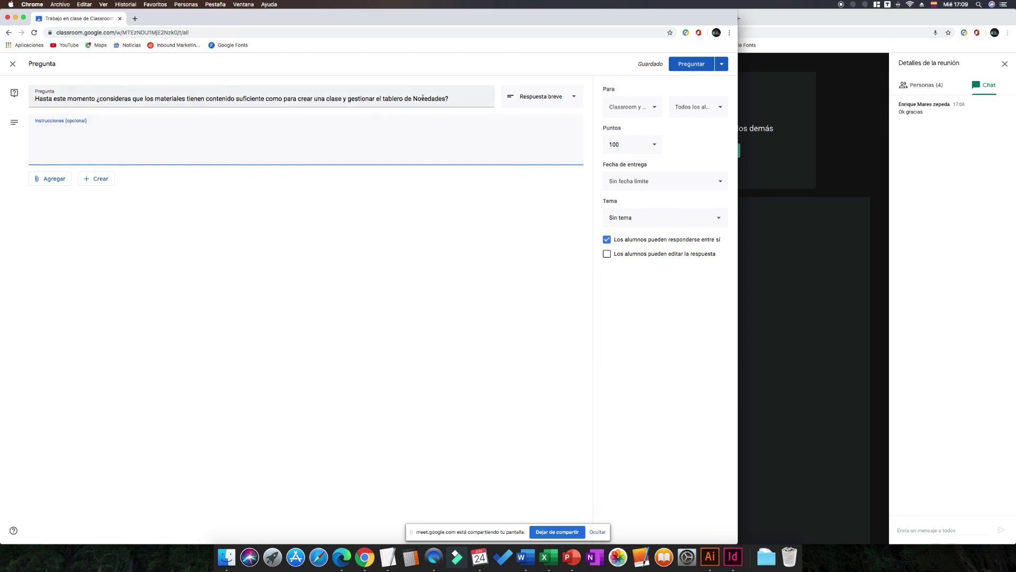
click(576, 100)
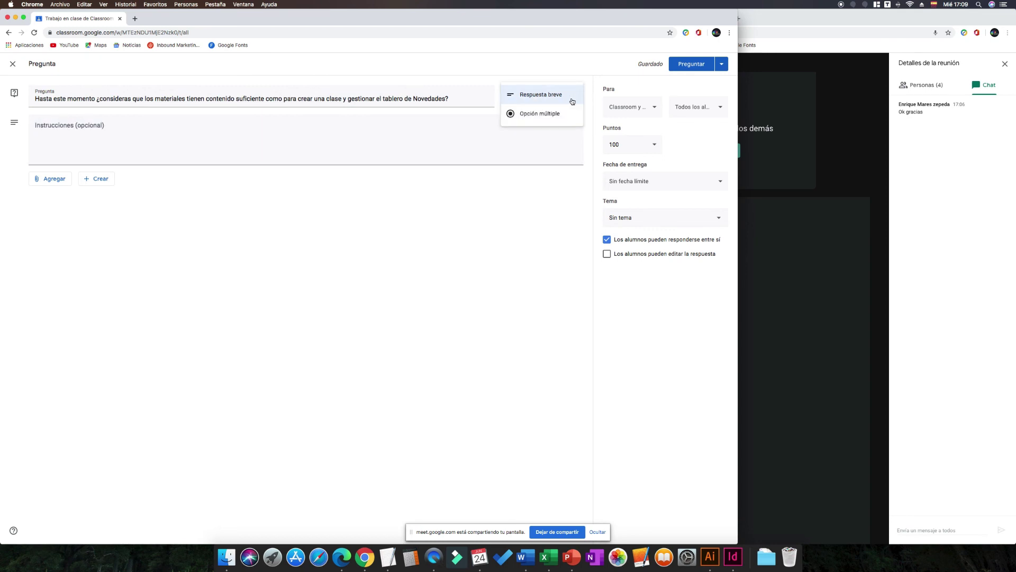
click(187, 140)
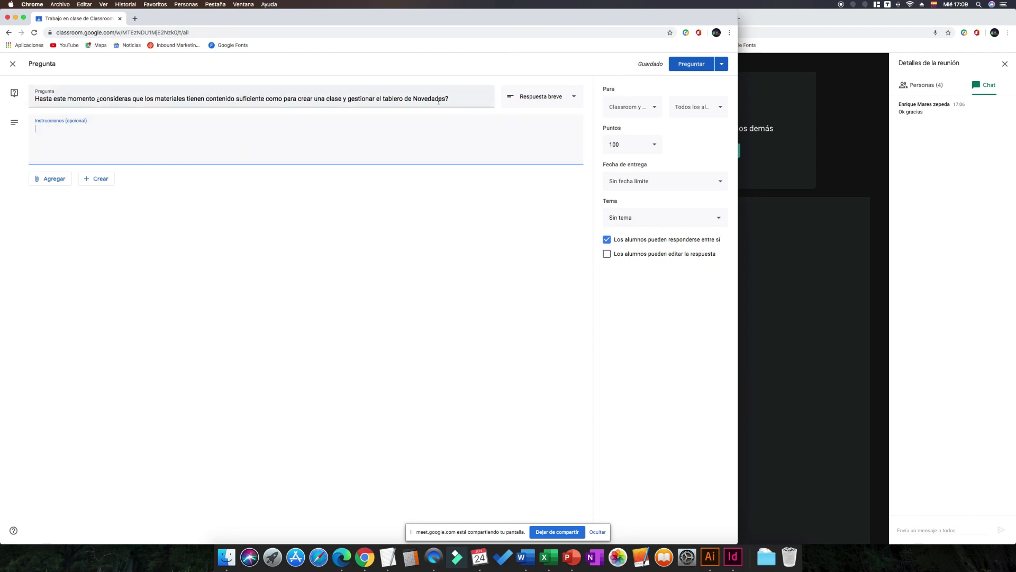
click(573, 100)
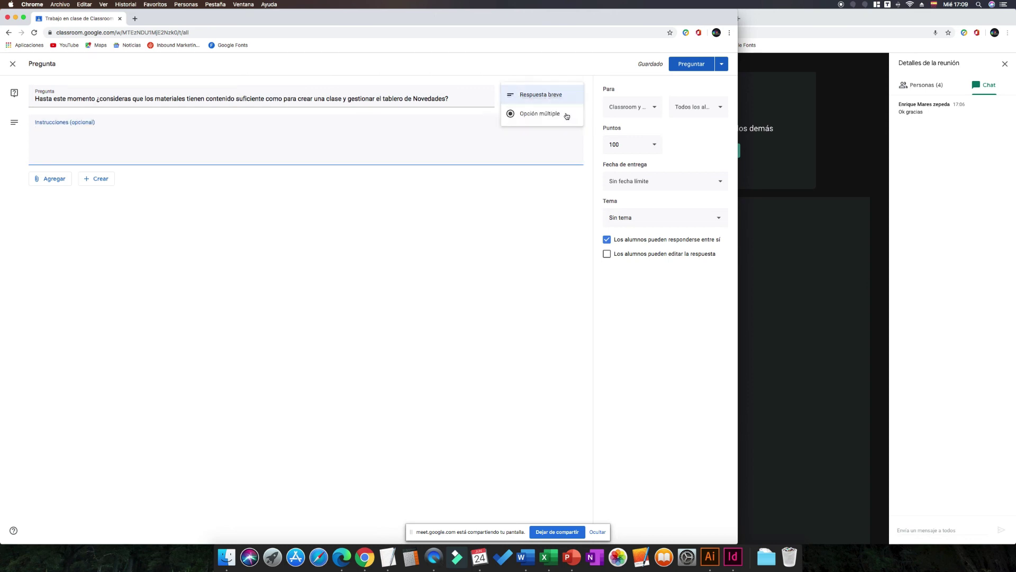
click(76, 133)
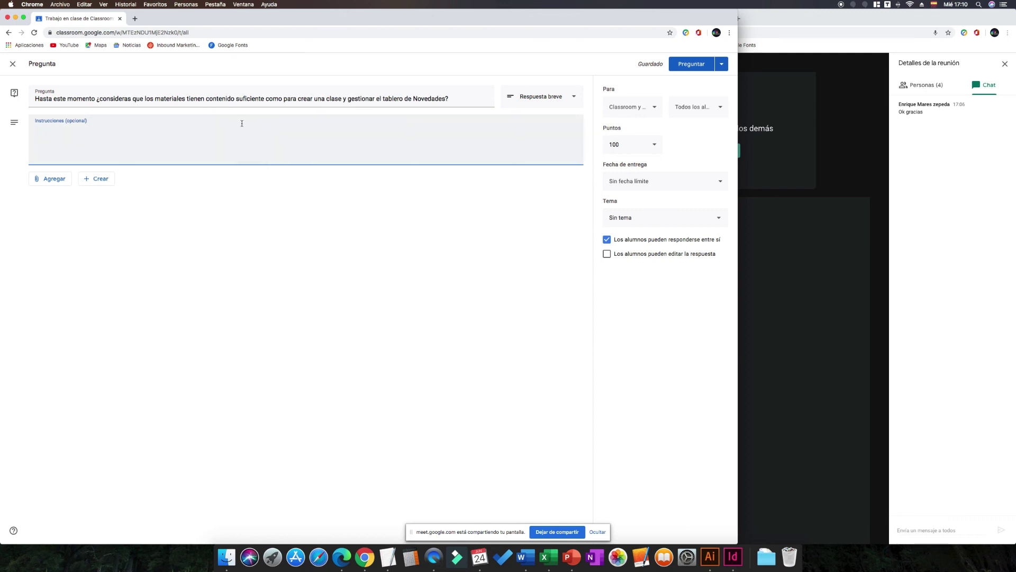
click(584, 100)
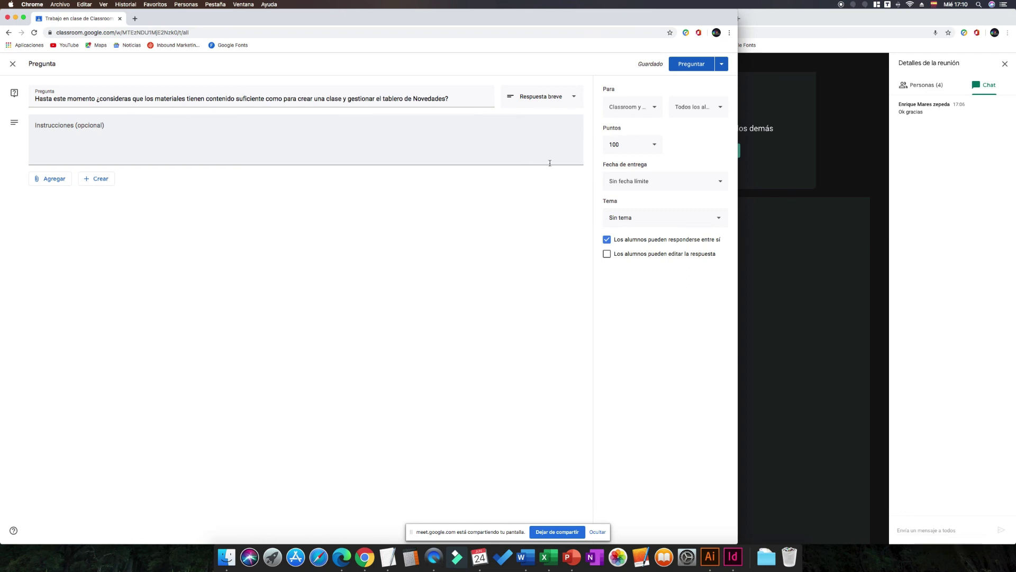
Enter the instructions "Responde de forma breve y si lo consideras necesario incluye tus sugerencias."
click(449, 143)
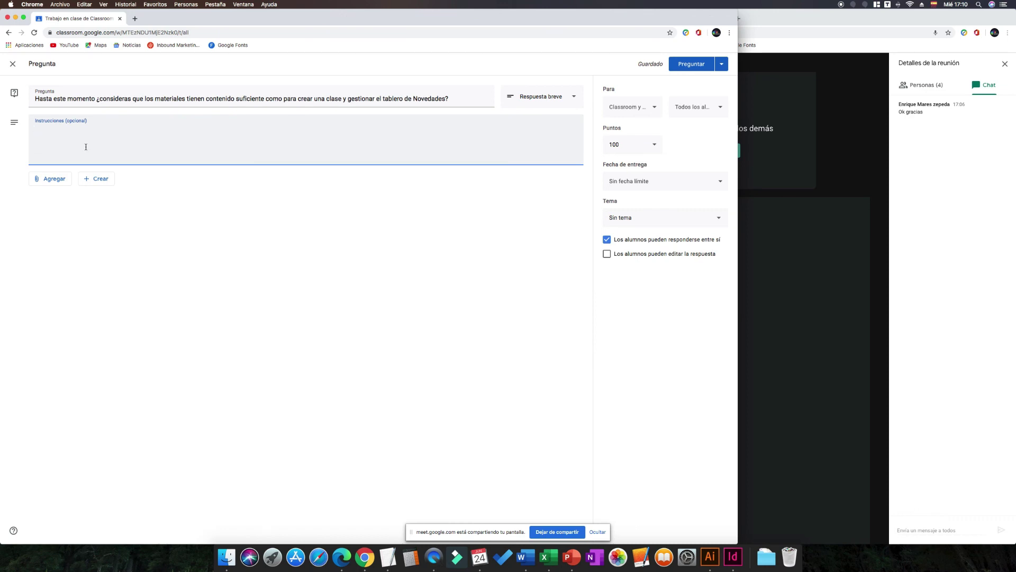
text(Responde de forma breve y si lo consideras ne)
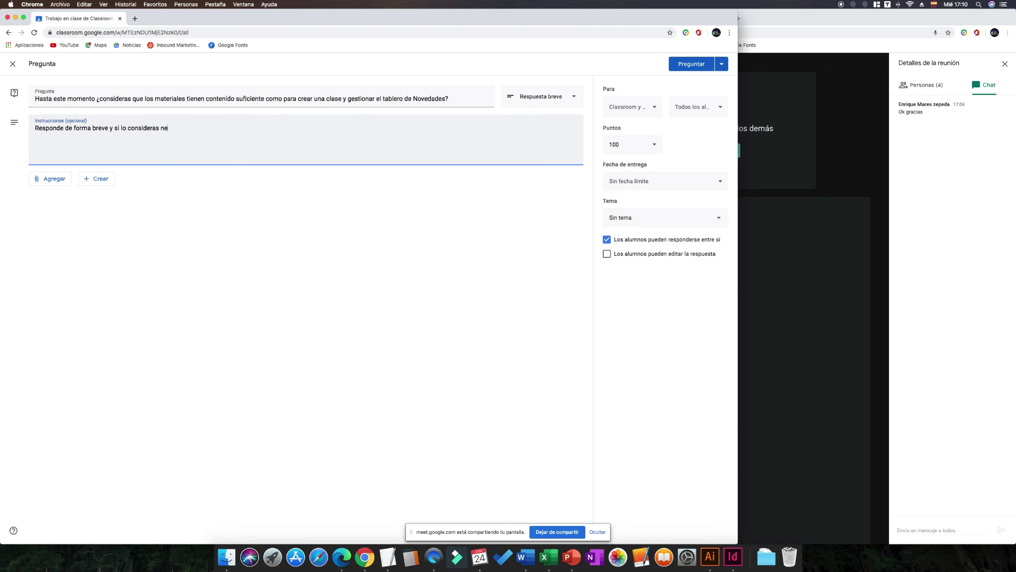
text(cesesario incluye tus sugerencias.)
Review the question's attachment sources and its class and student recipient choices
click(52, 183)
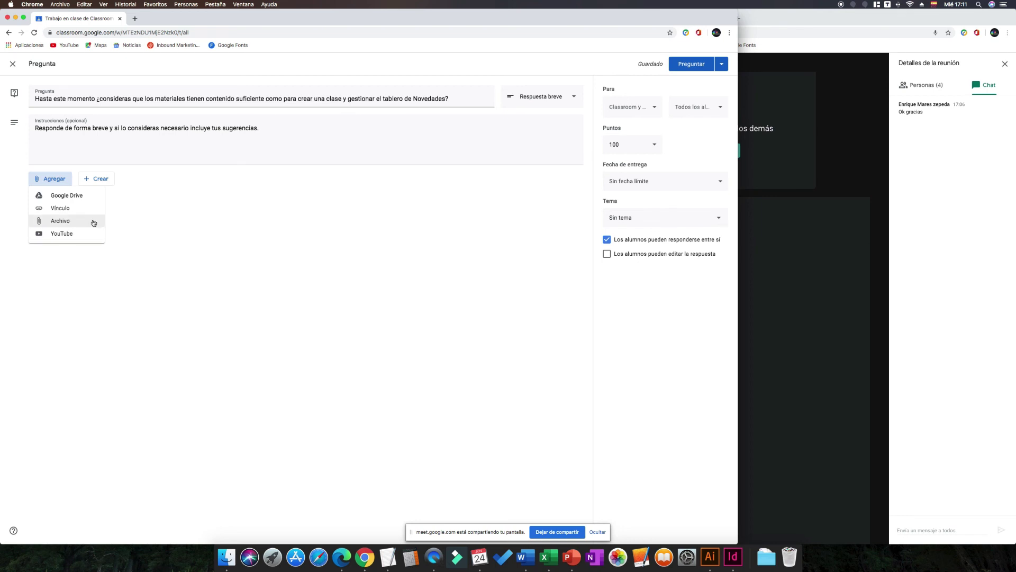
click(354, 184)
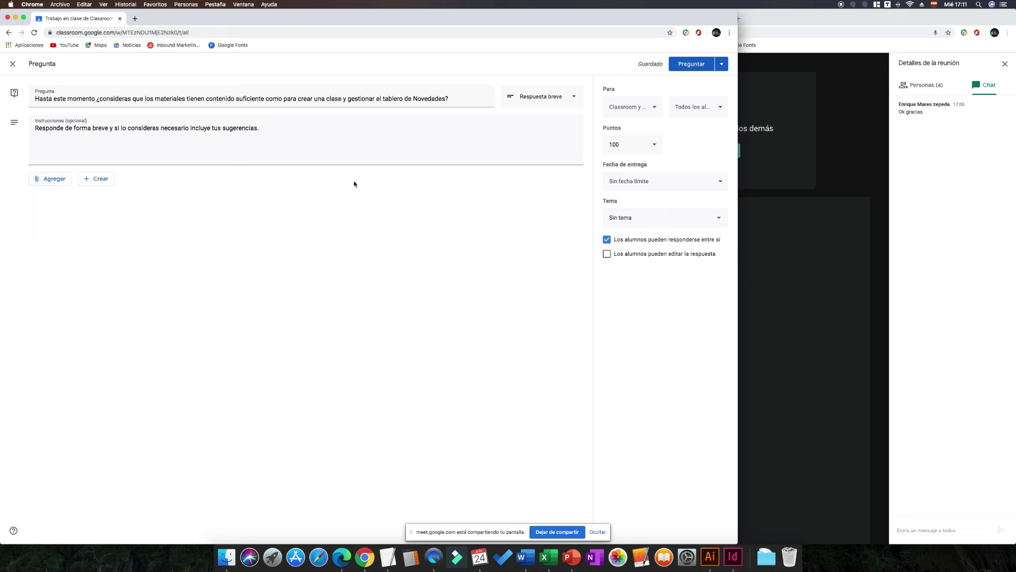
click(657, 109)
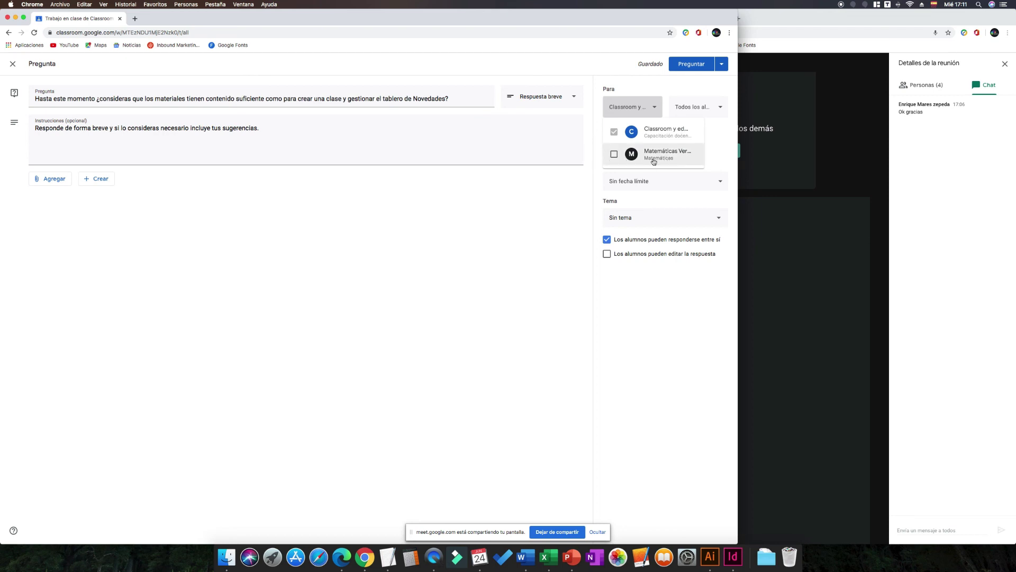
click(674, 94)
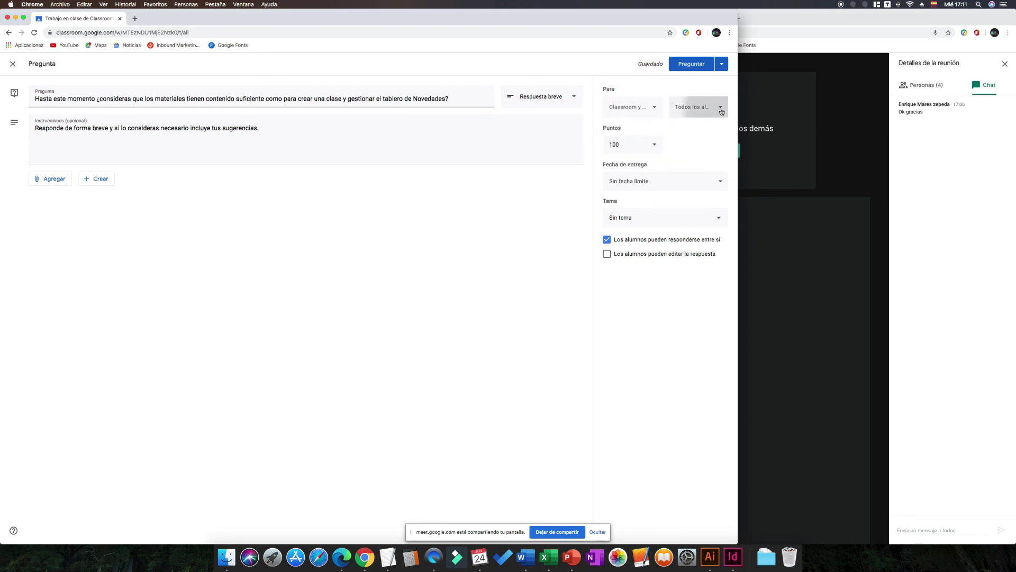
click(717, 108)
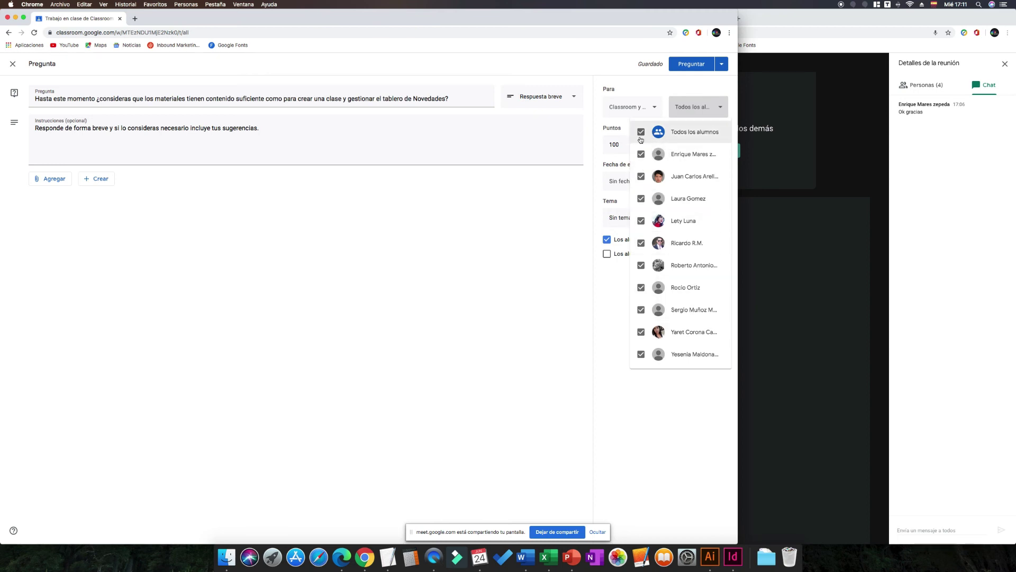
click(375, 246)
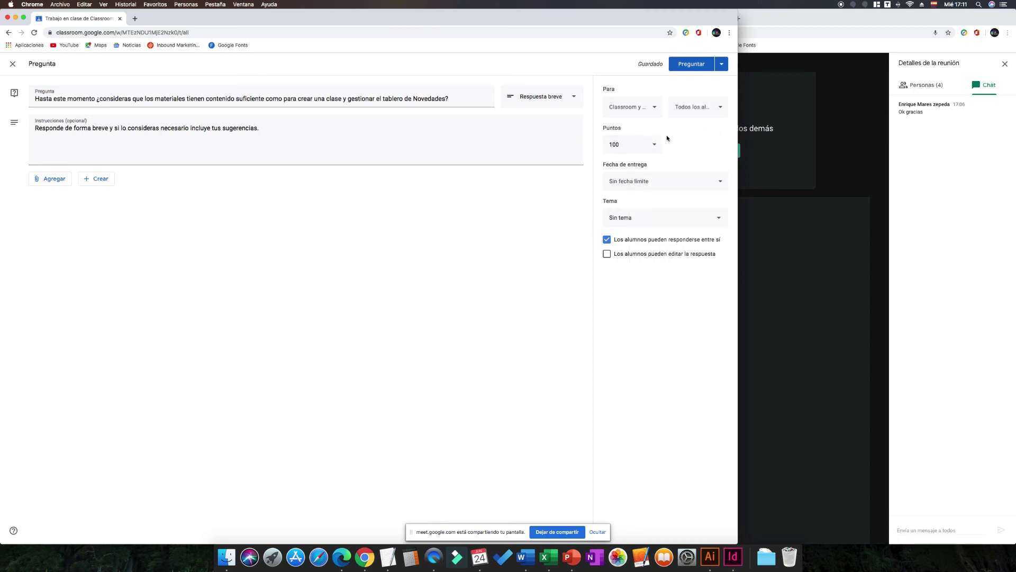
Set the question's points to Sin calificar and its deadline to 27 June 2020 at 23:59
click(655, 143)
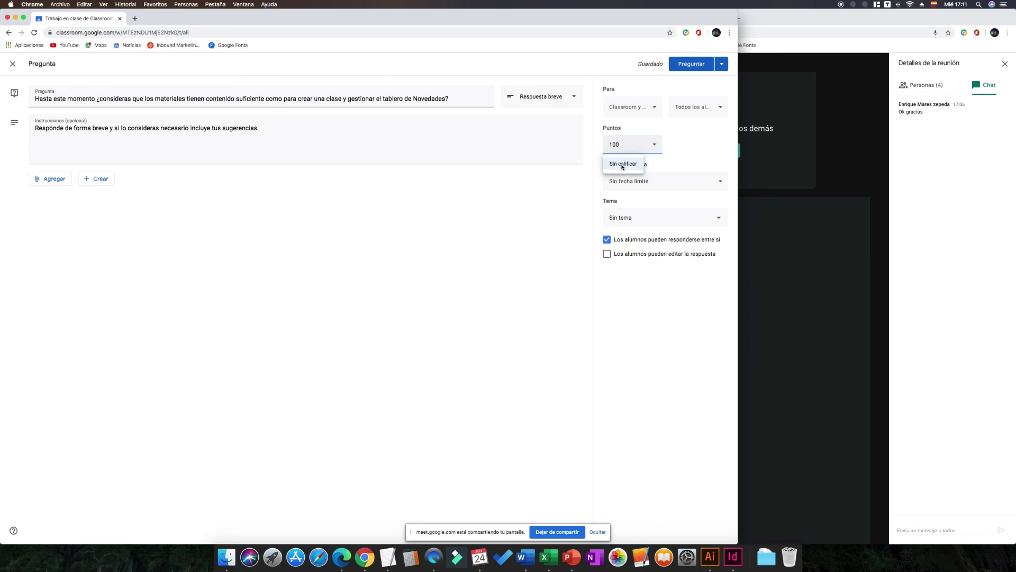
click(623, 164)
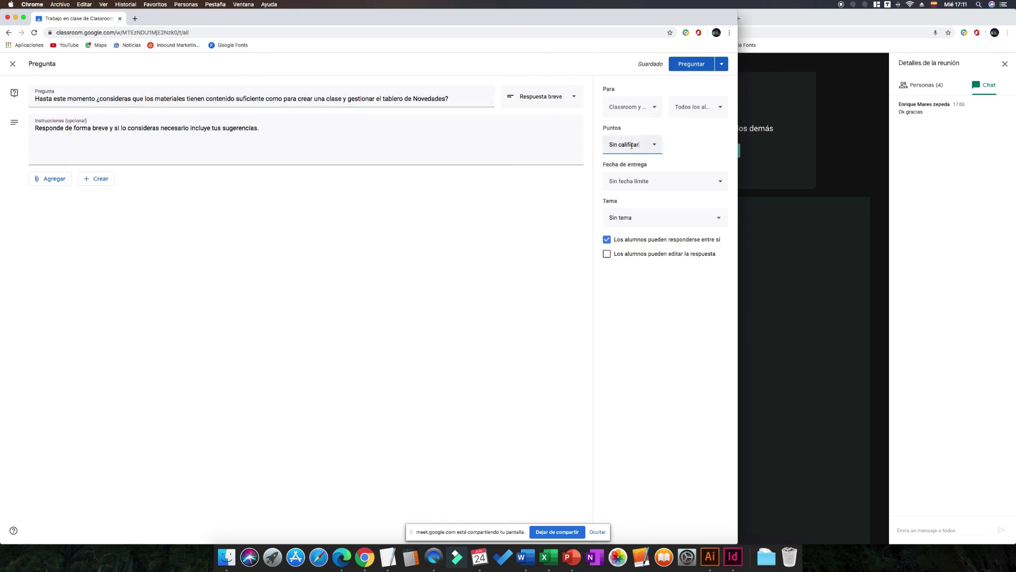
click(717, 181)
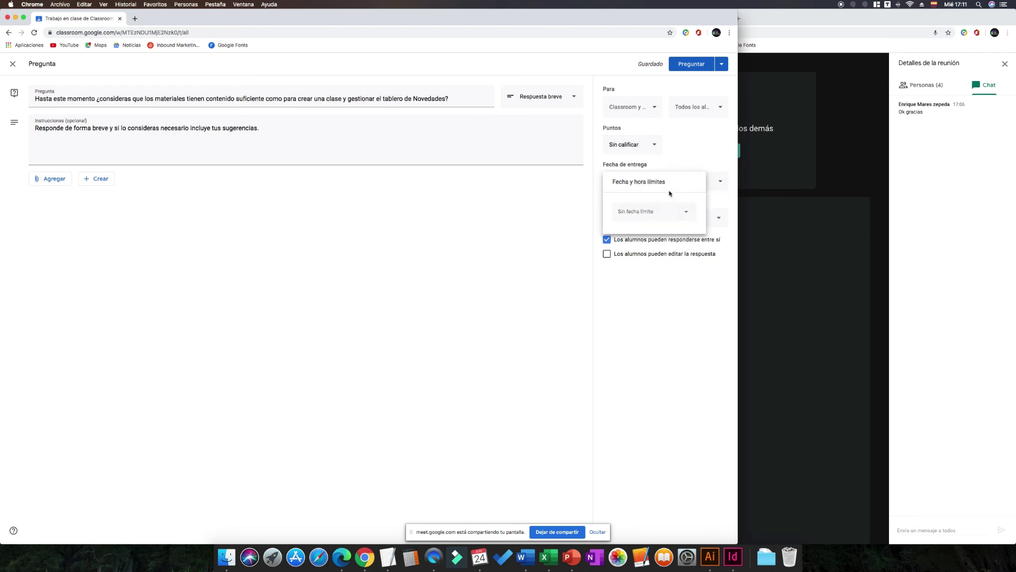
click(688, 214)
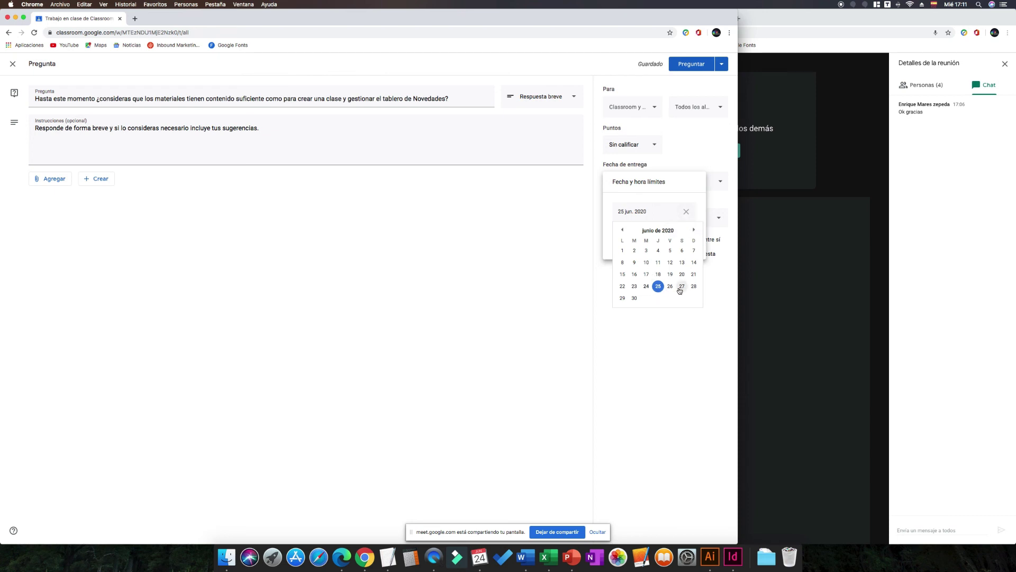
click(680, 288)
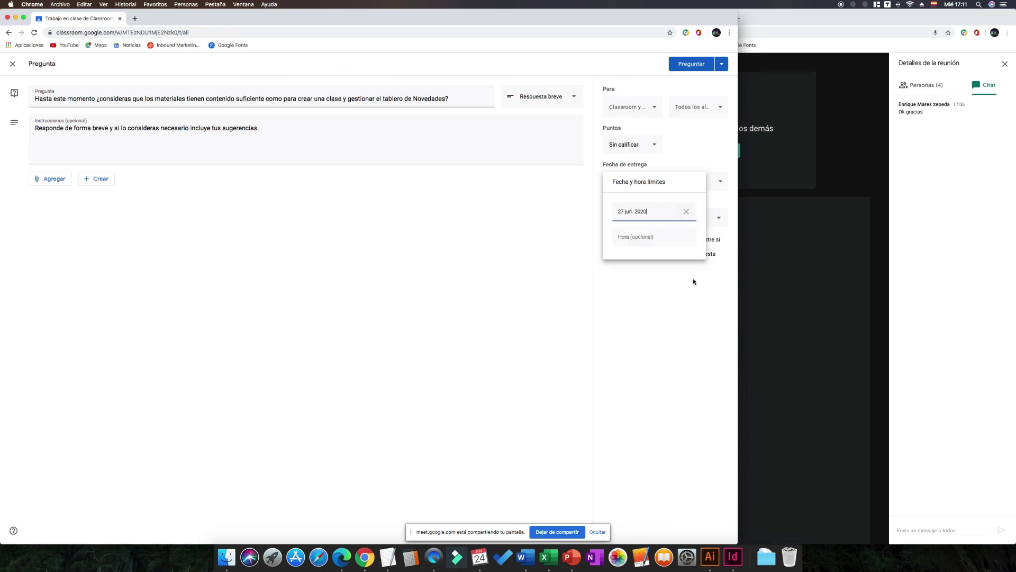
click(655, 243)
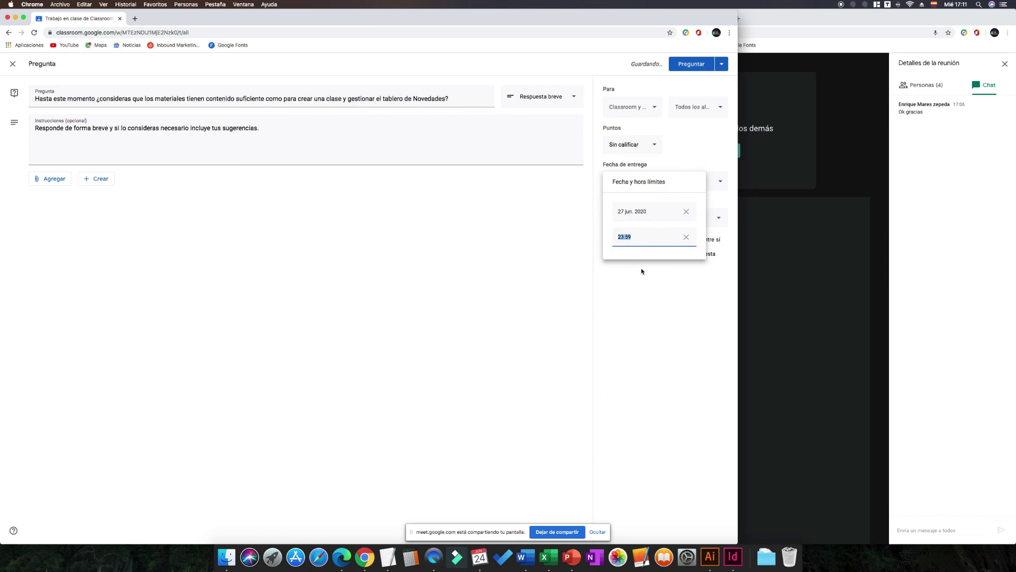
click(640, 240)
click(659, 291)
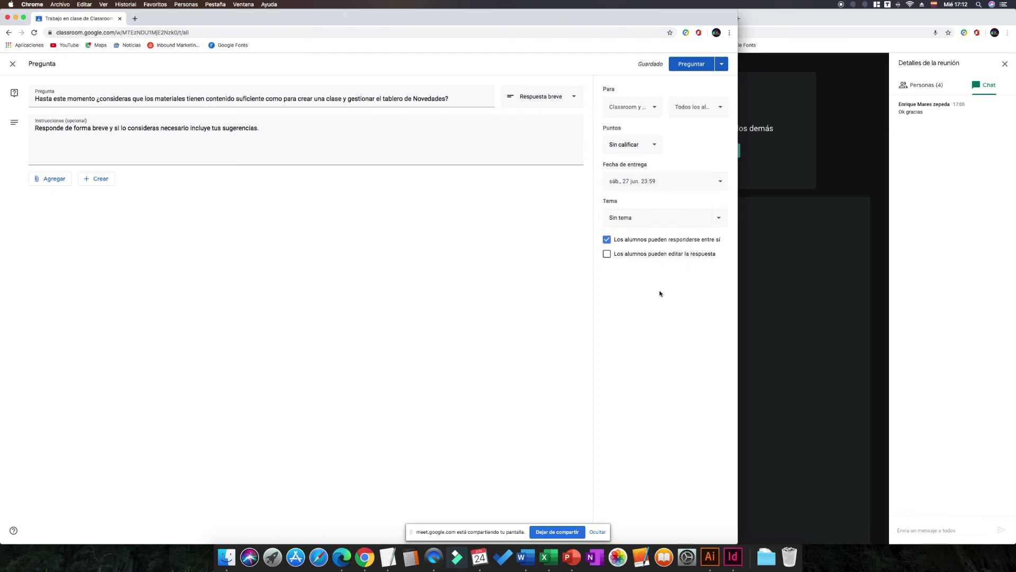
Set the question's deadline time to 23:55, with 27 June 2020 as the date
click(666, 185)
click(656, 218)
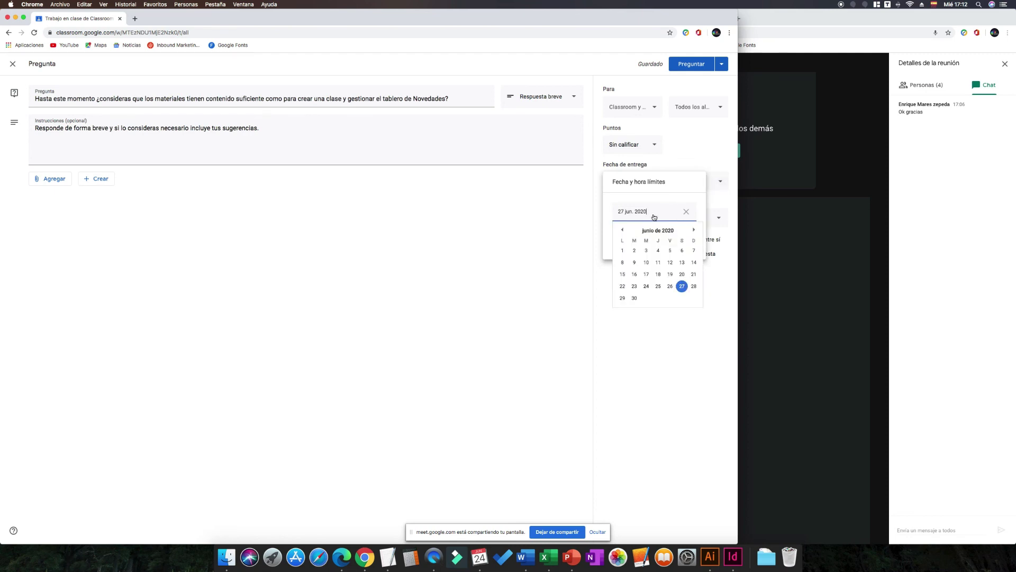
click(683, 291)
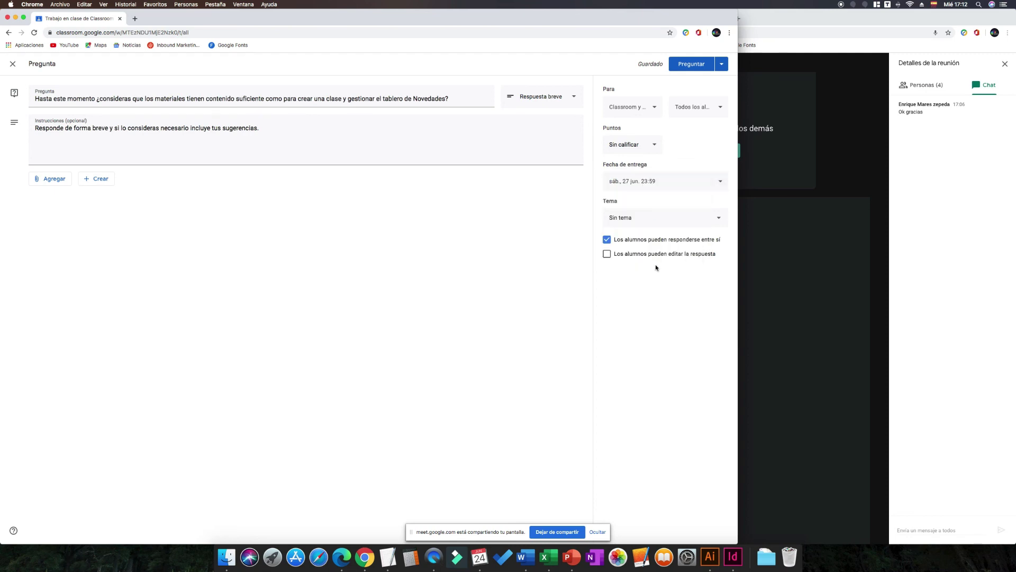
click(637, 185)
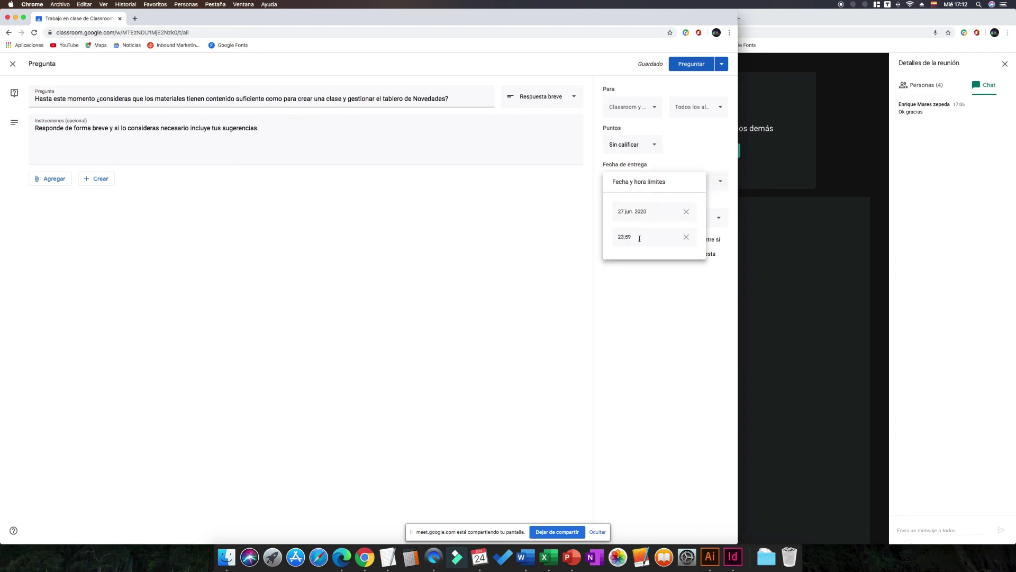
click(635, 238)
text(23)
click(639, 309)
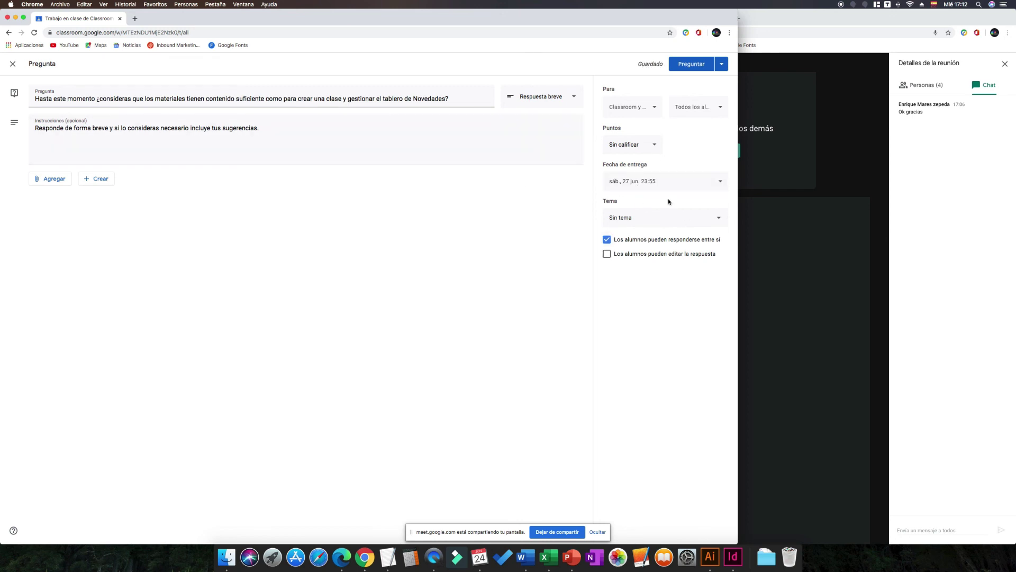
Clear the question's due time and date so it has no deadline (Sin fecha límite)
click(718, 180)
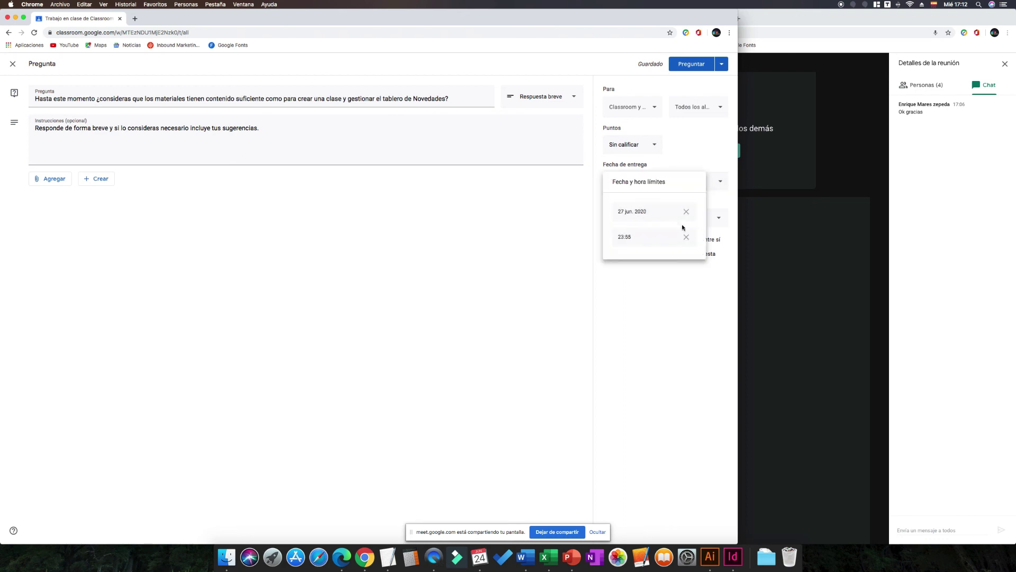
click(686, 237)
click(686, 212)
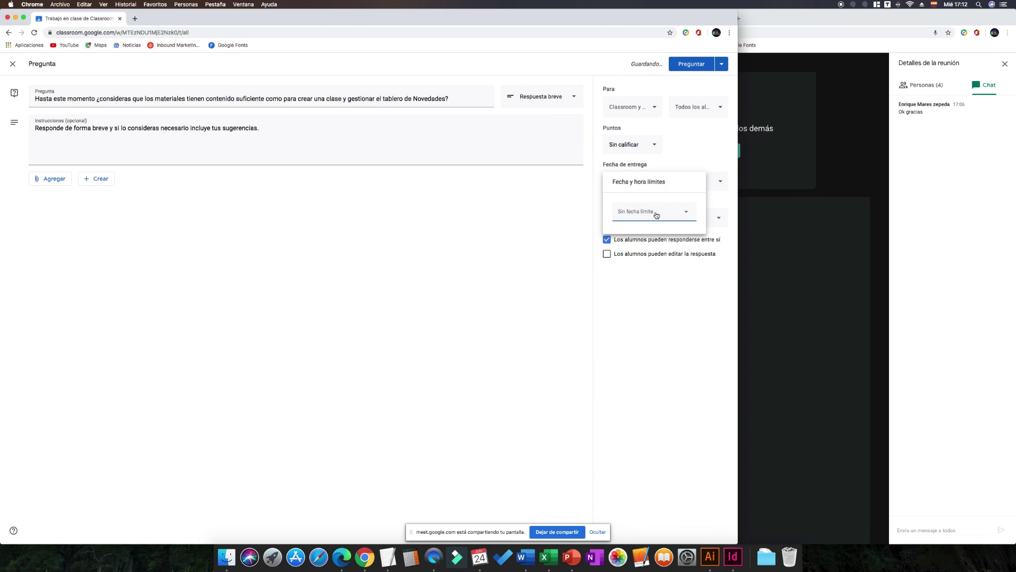
click(656, 283)
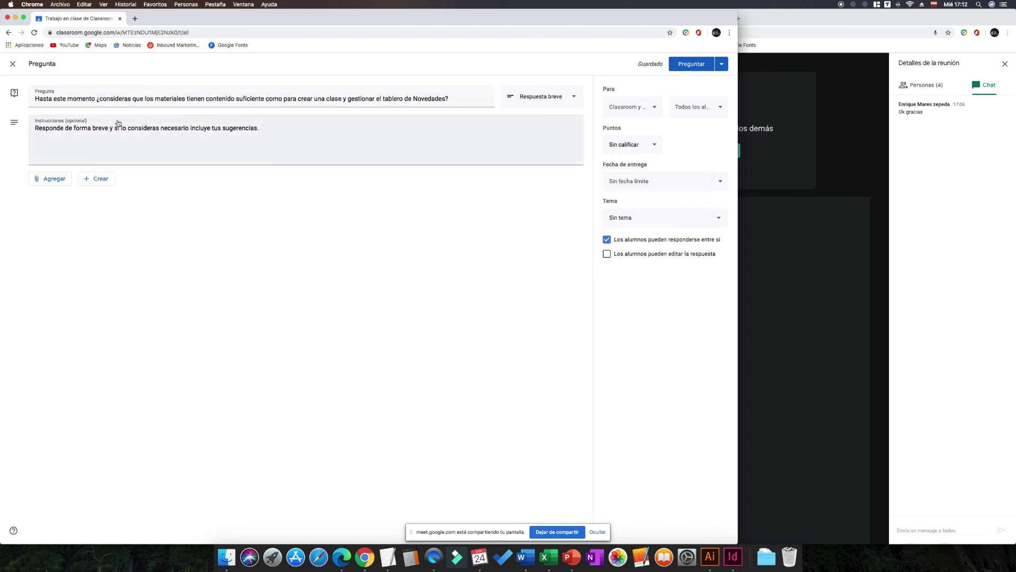
Create a new topic named "Classroom" for the question
click(649, 223)
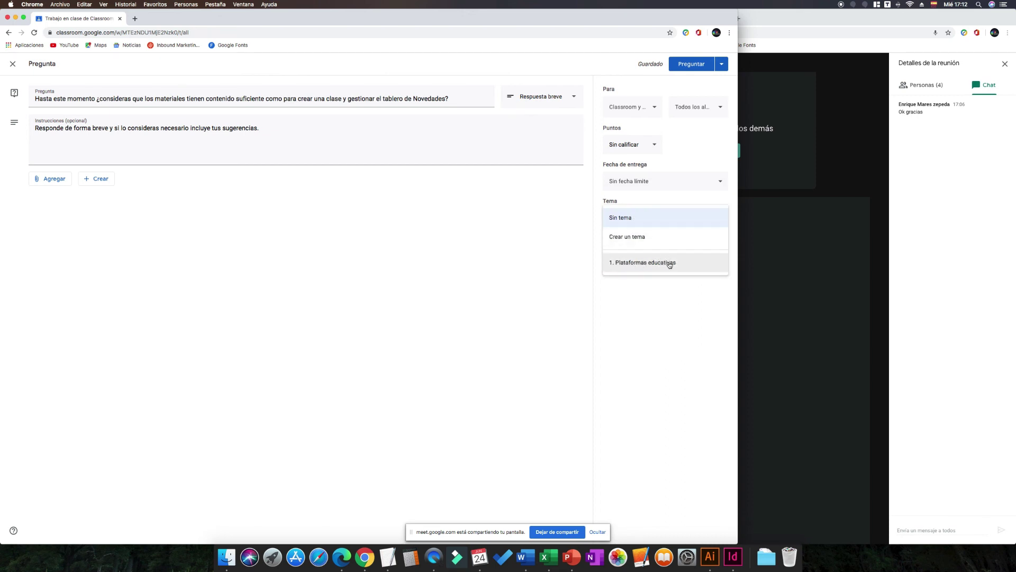
click(635, 241)
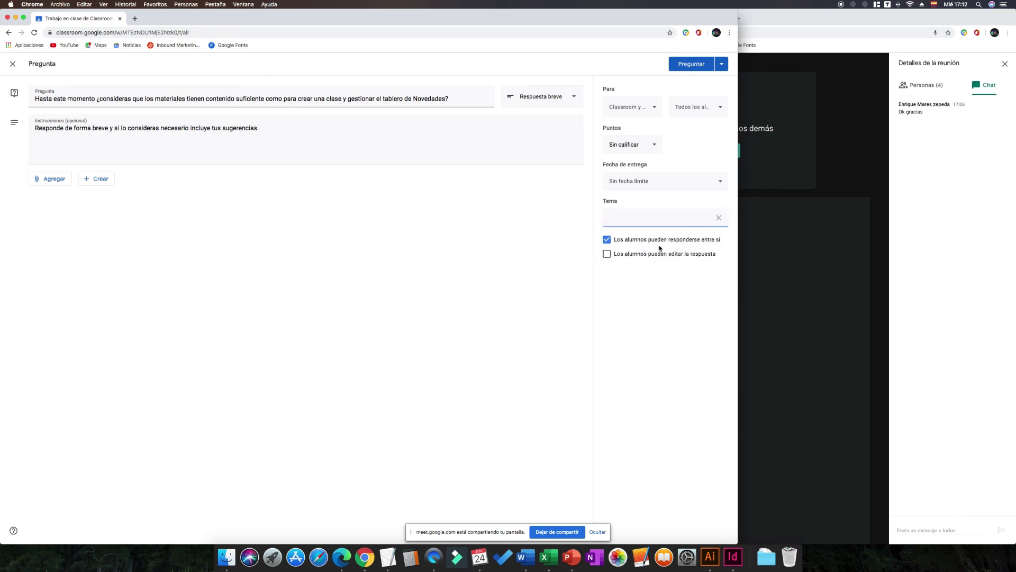
text(CLass)
key(BackSpace)
key(BackSpace)
key(BackSpace)
text(lassroom)
click(687, 359)
Disallow students from replying to each other and from editing their answer, and publish the question
click(608, 241)
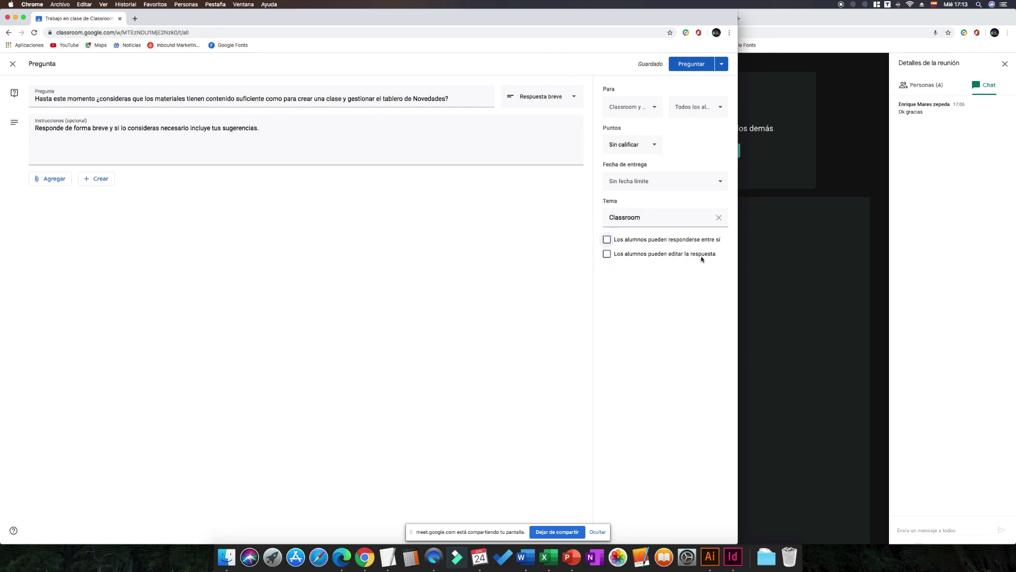
click(609, 257)
click(609, 259)
click(688, 67)
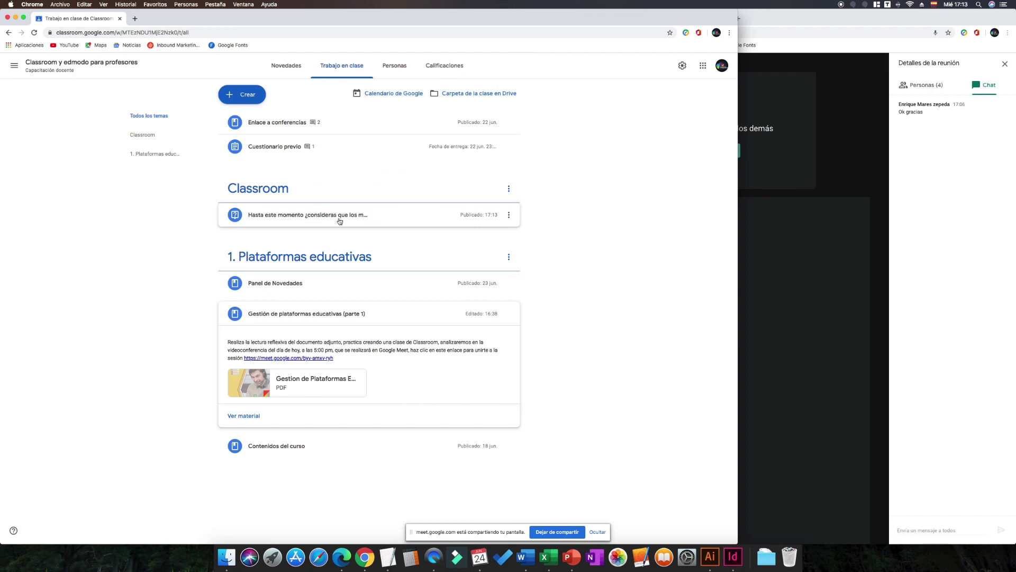
Add a class topic named "3. Edmodo" and move it below the topic 1. Plataformas educativas
click(264, 95)
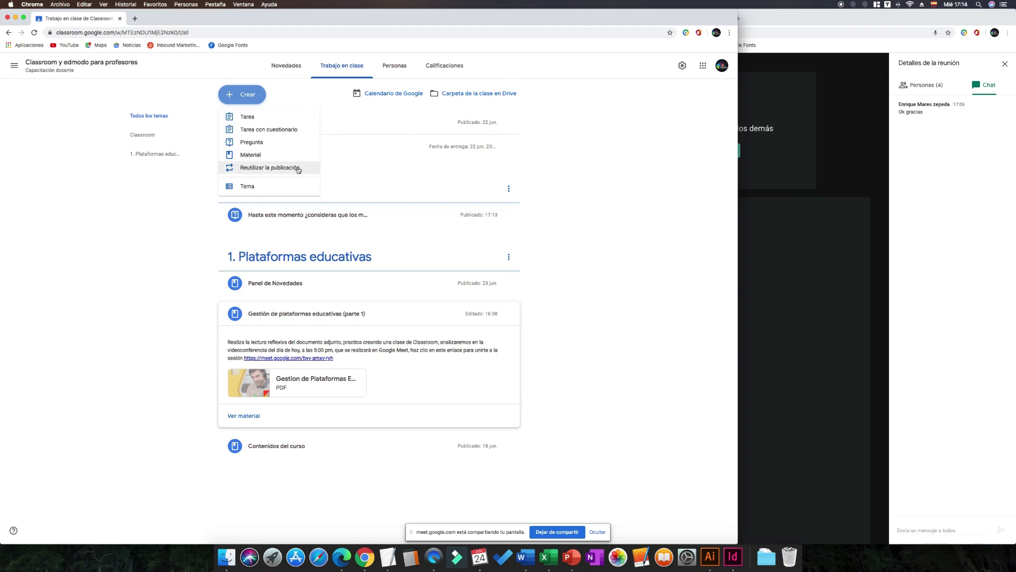
click(259, 188)
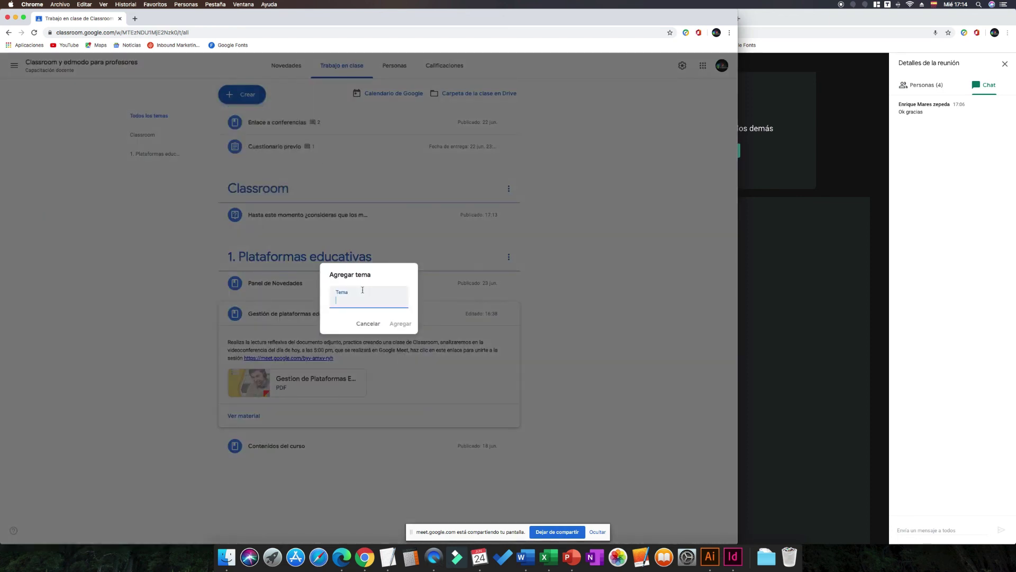
text(2)
key(BackSpace)
key(BackSpace)
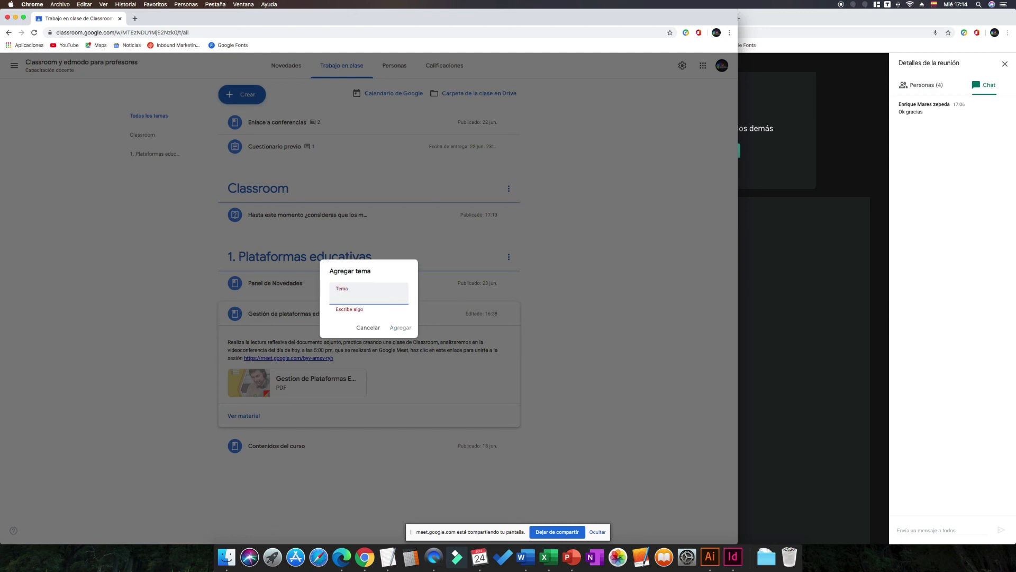
text(3. )
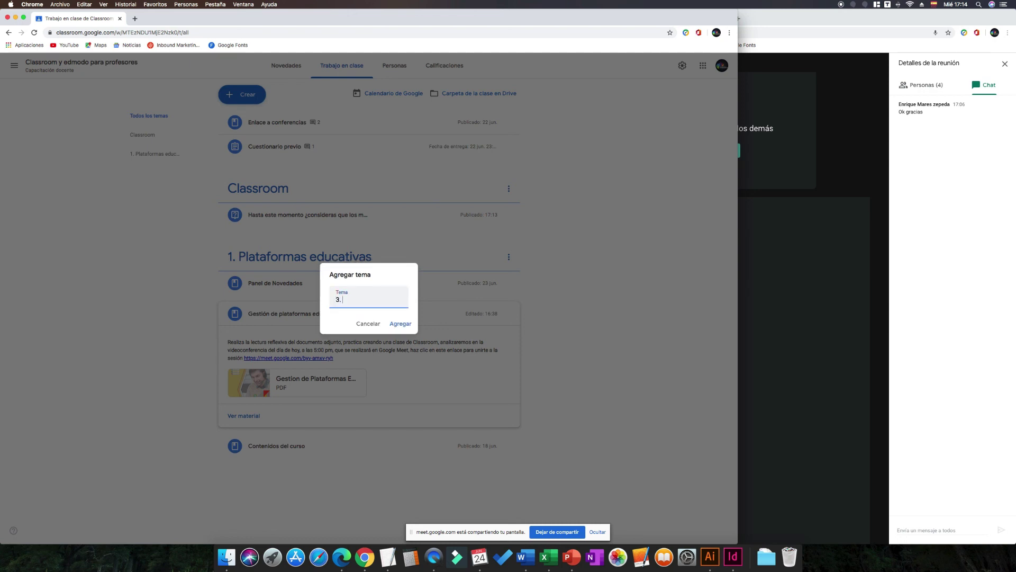
text(EDmodo)
click(402, 328)
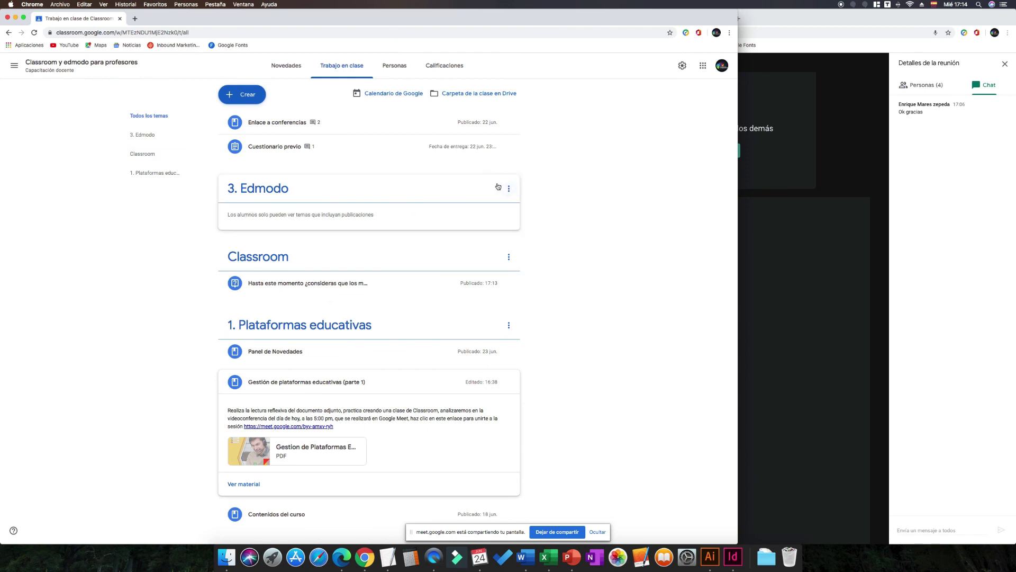
drag(497, 189, 306, 495)
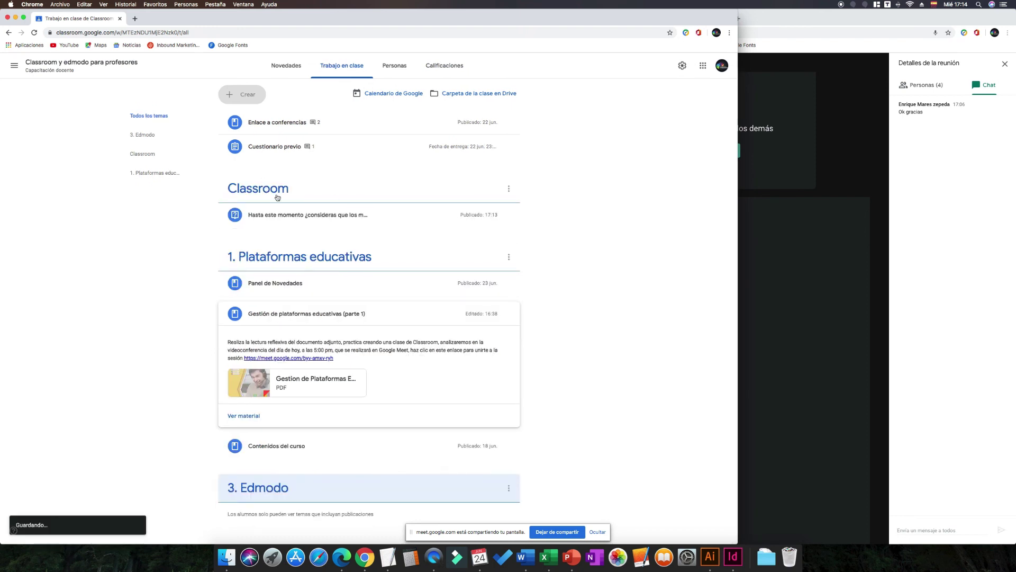
Try to rename the Classroom topic as "2. Classroom"
click(508, 189)
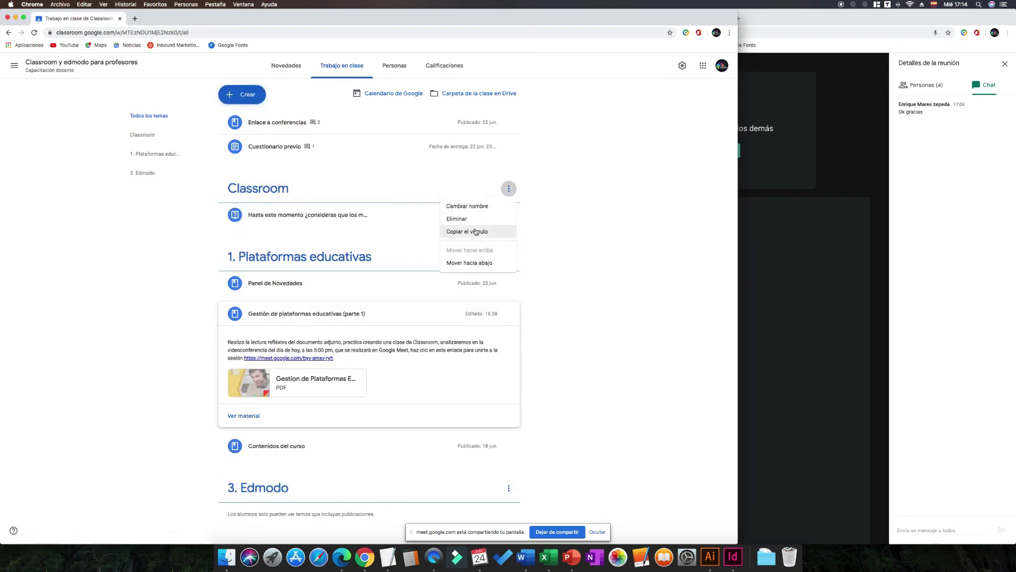
click(521, 184)
click(510, 189)
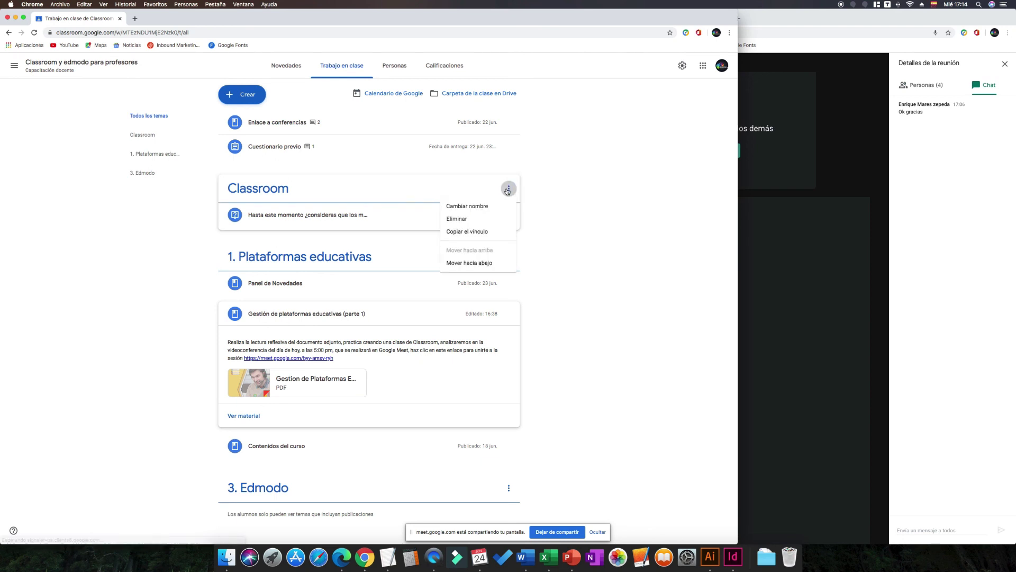
click(473, 206)
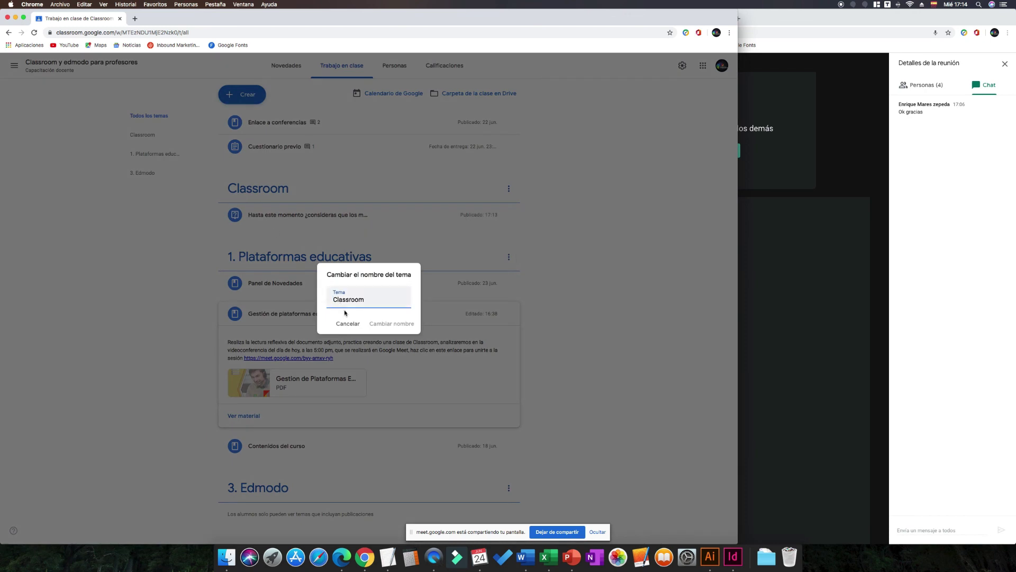
click(337, 299)
text(2.)
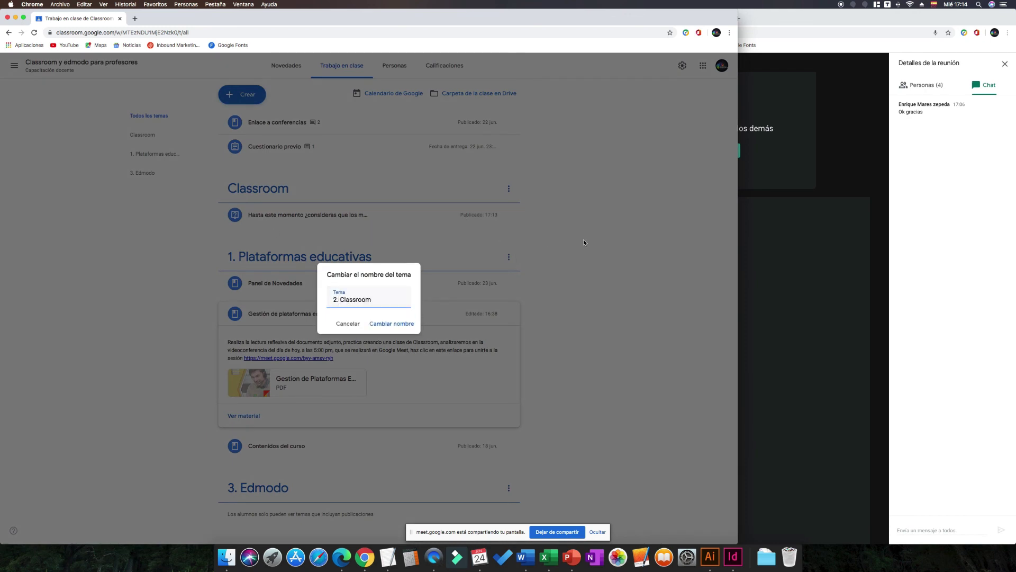
key(Return)
Rename the Classroom topic as "2. Classroom" and move it between 1. Plataformas educativas and 3. Edmodo
click(509, 194)
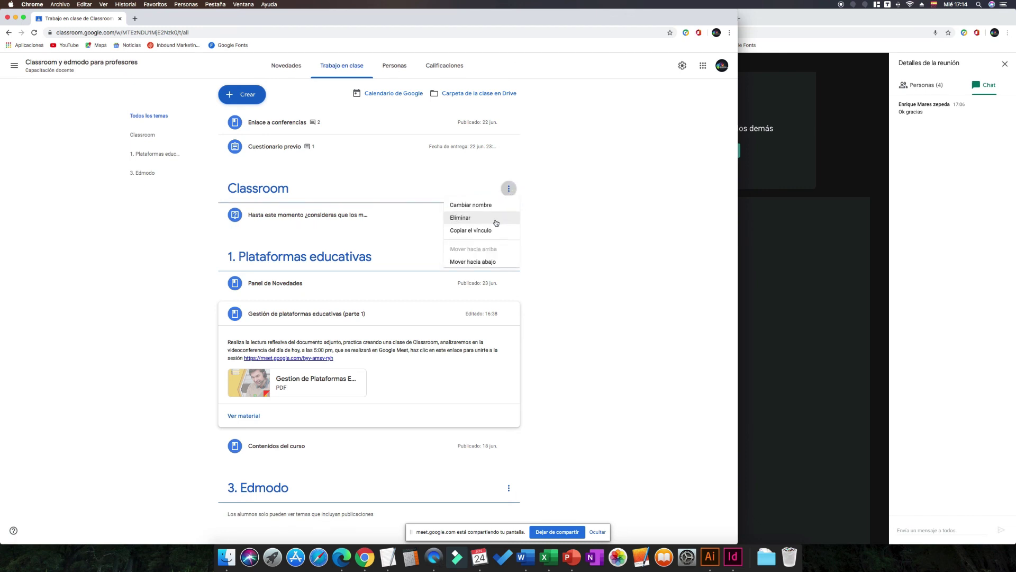
click(469, 206)
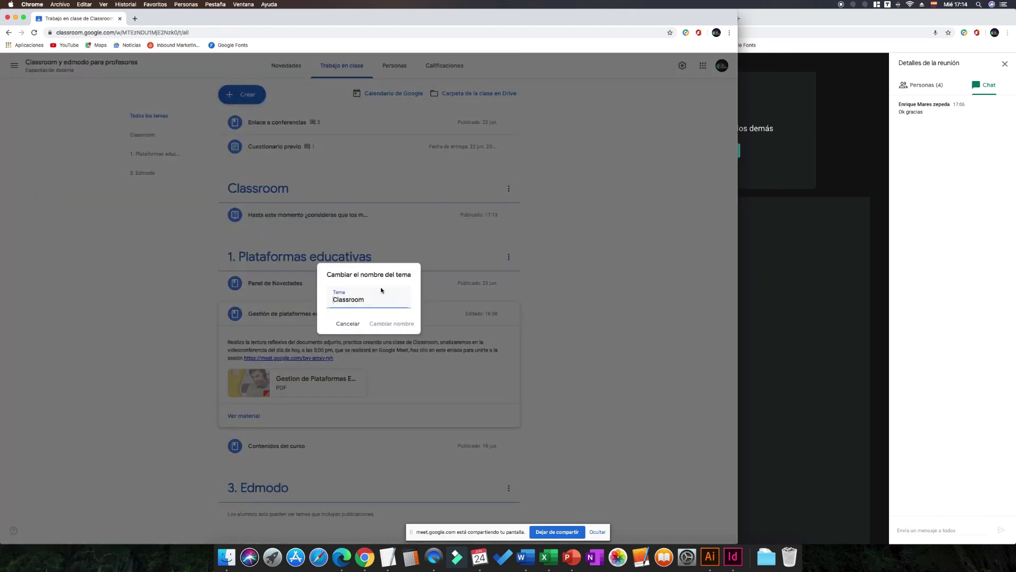
text(2.)
click(392, 323)
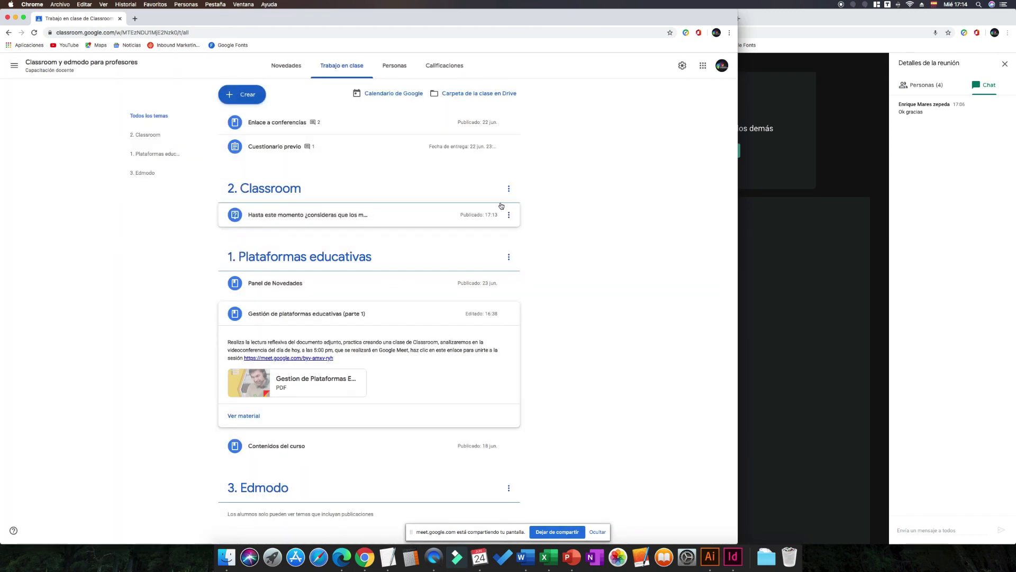
drag(497, 197, 360, 413)
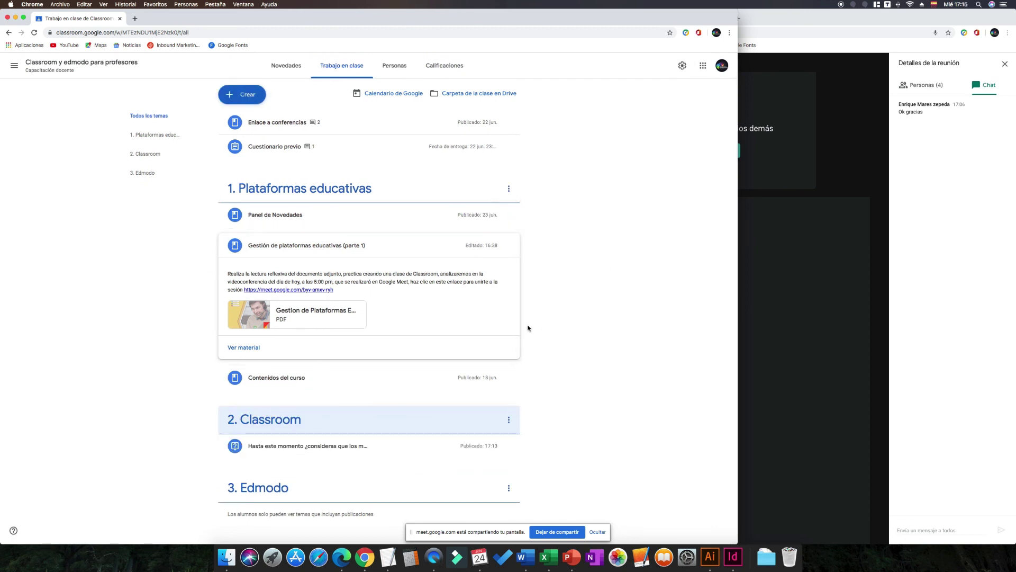
Examine the reusable posts of the class Classroom y edmodo para profesores, including Cuestionario previo, and leave without reusing any
click(253, 95)
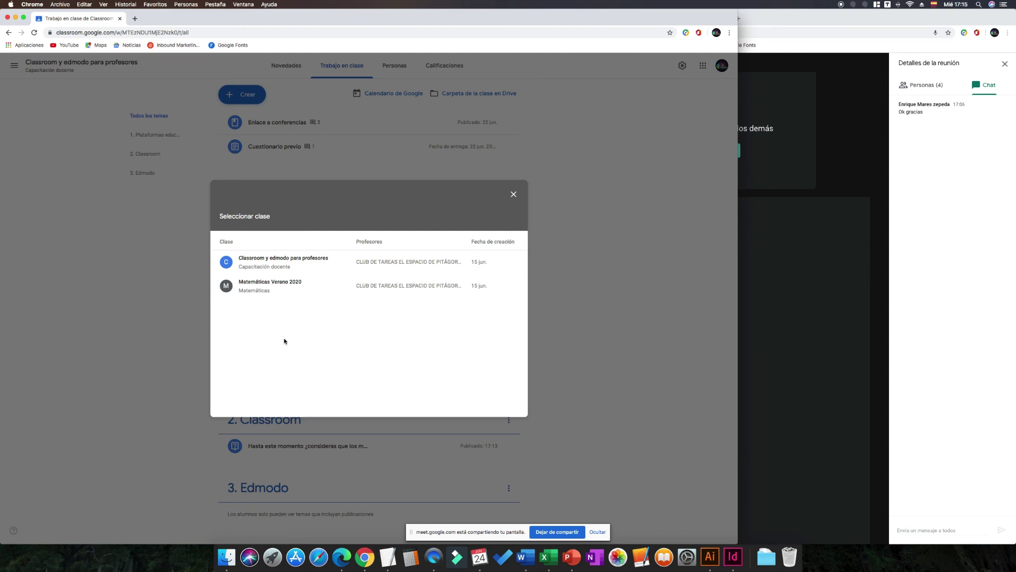
click(285, 267)
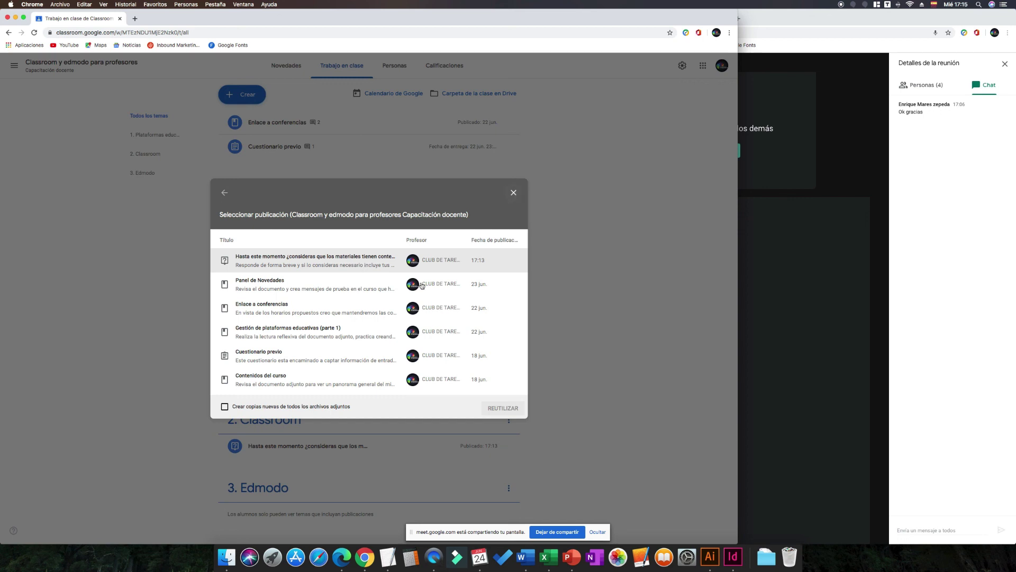
click(283, 360)
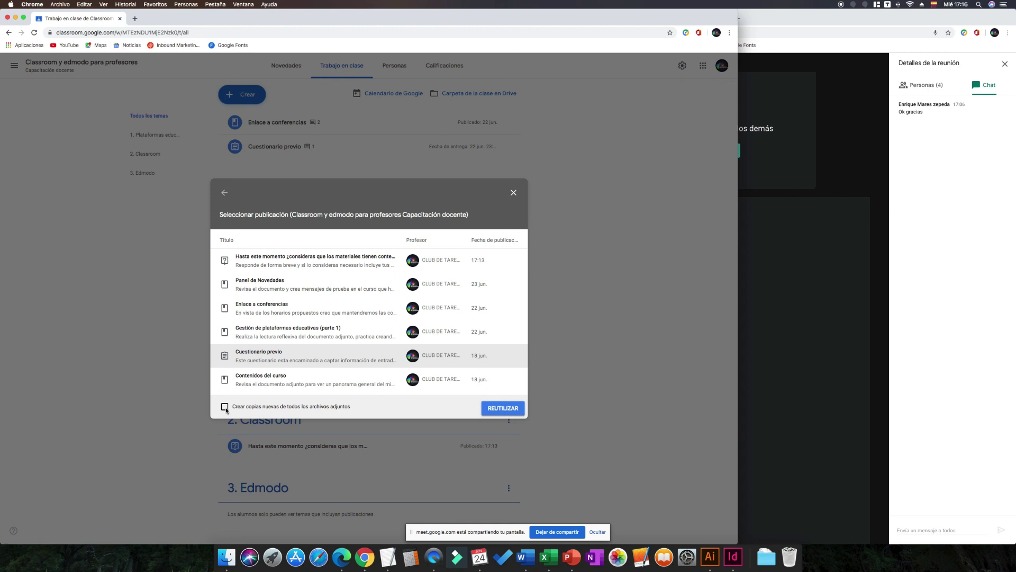
click(513, 194)
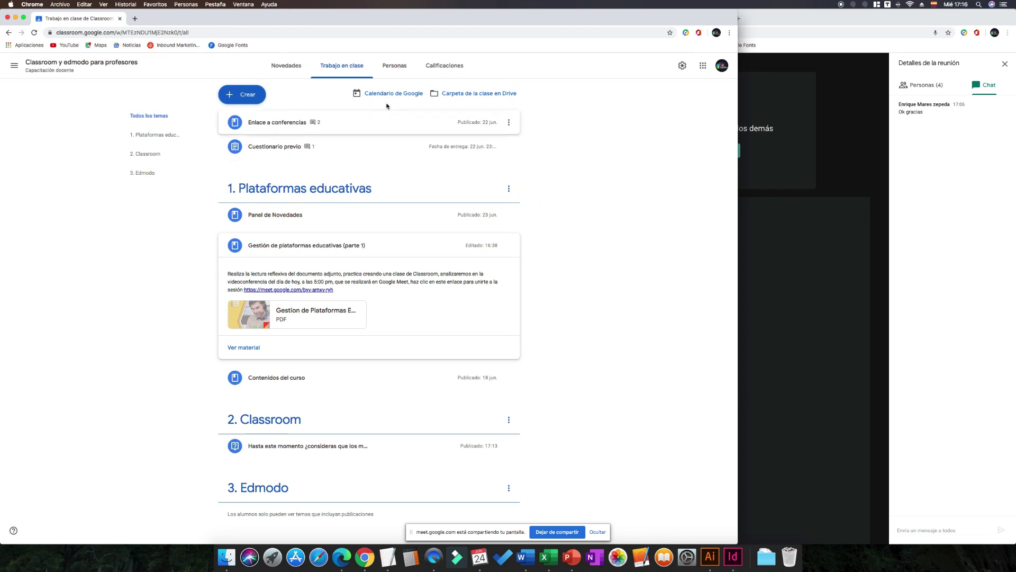
Start a new Material post and assign it to the topic 2. Classroom
click(253, 99)
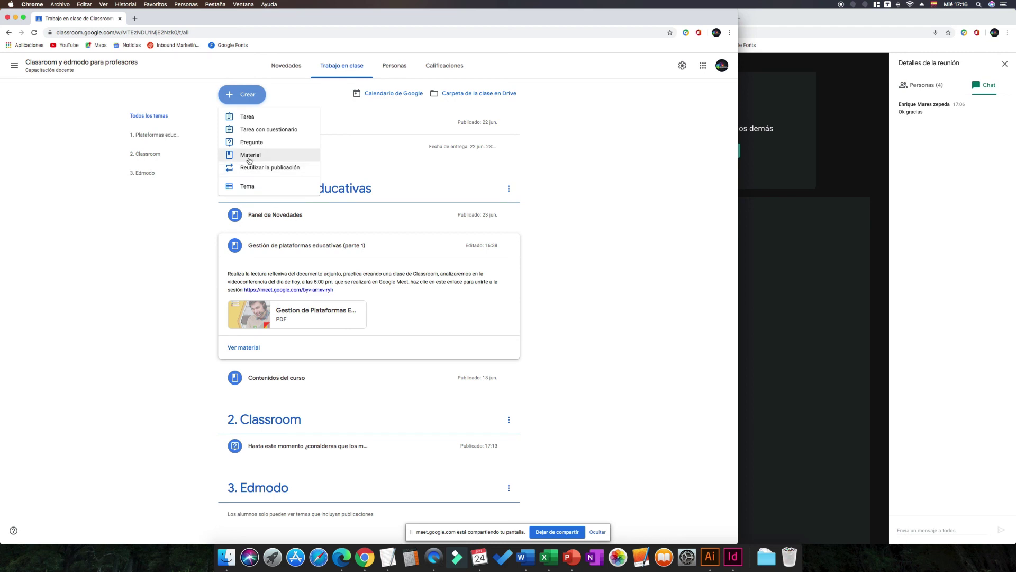
click(251, 155)
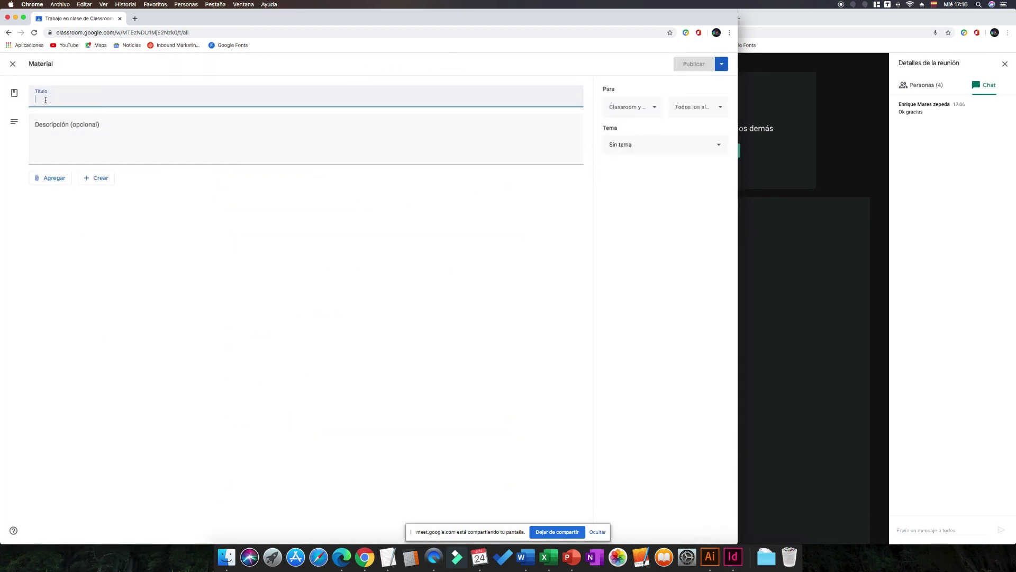
click(84, 129)
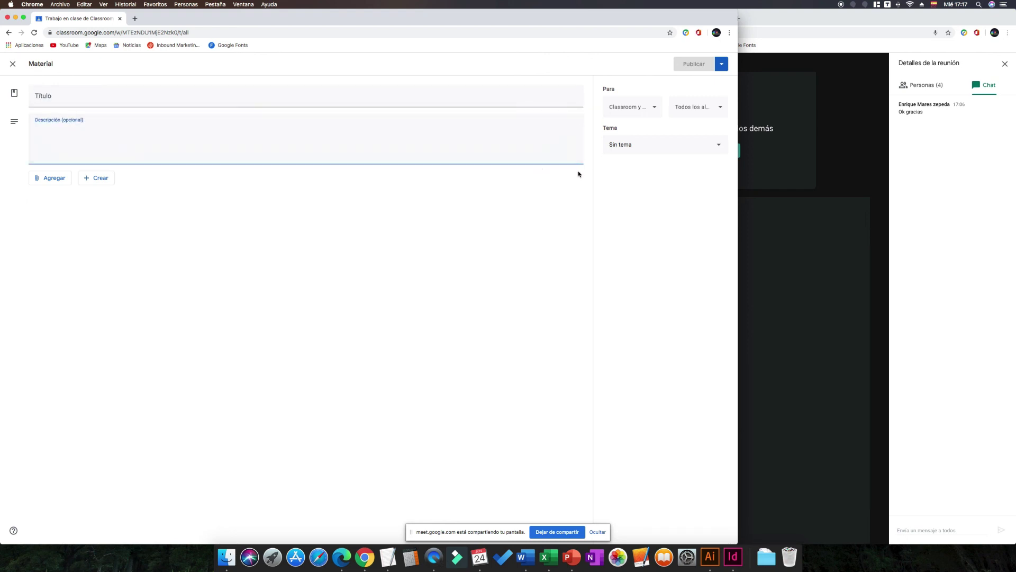
click(725, 148)
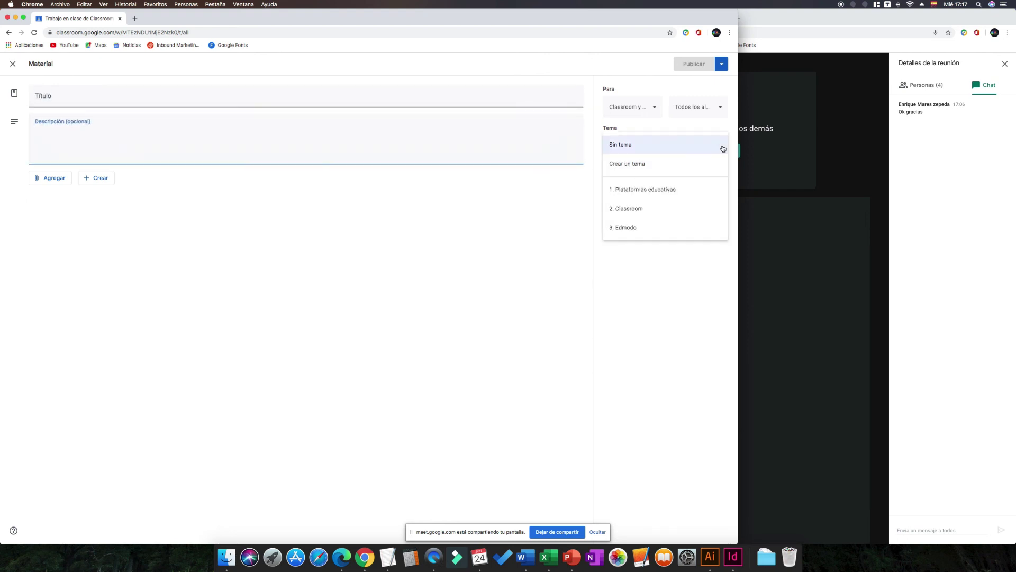
click(627, 209)
Review the class and student recipient choices for the material
click(654, 108)
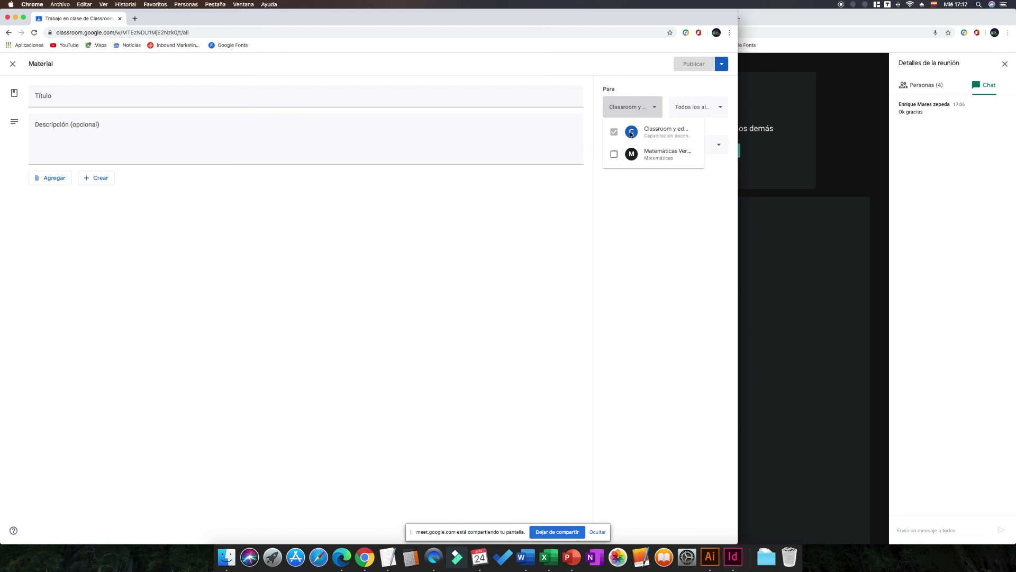
click(719, 109)
click(718, 109)
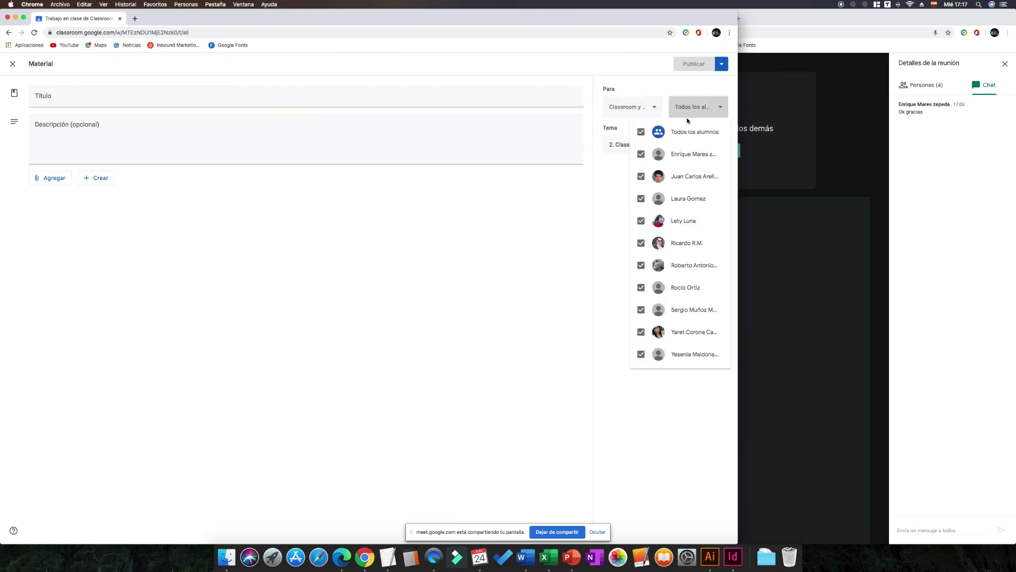
Review the options for adding existing attachments and creating new files in the material
click(610, 235)
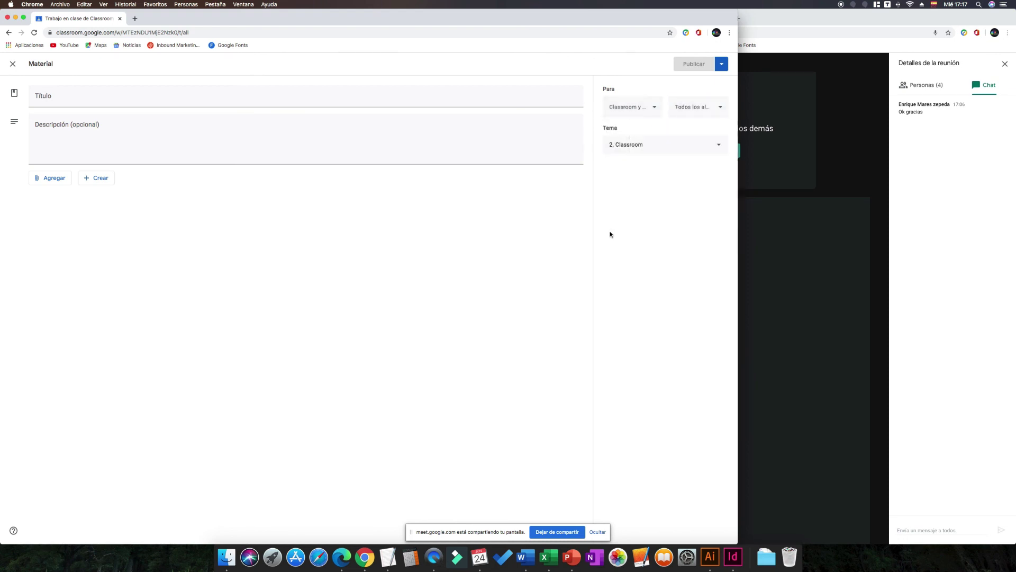
click(46, 178)
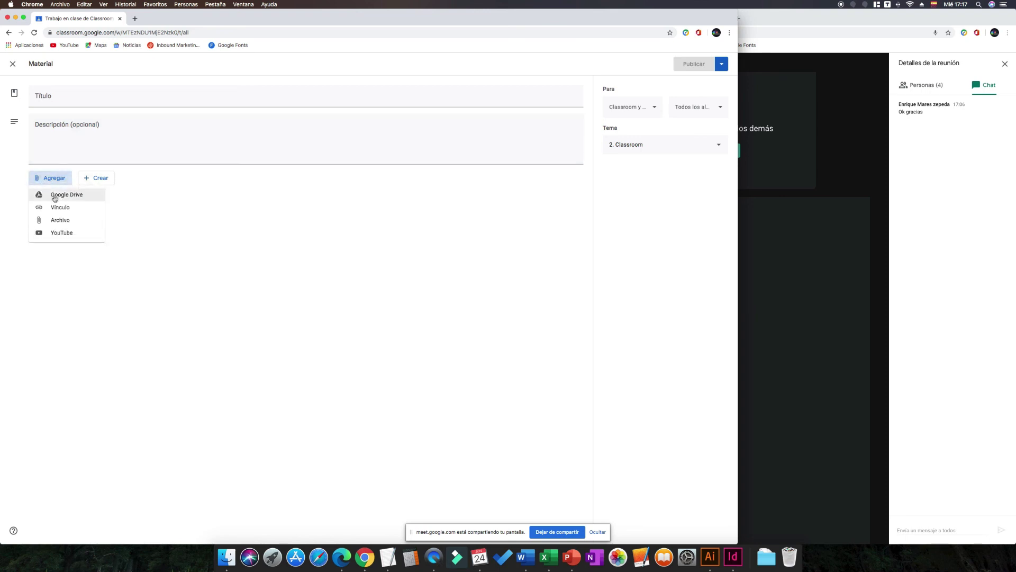
click(141, 209)
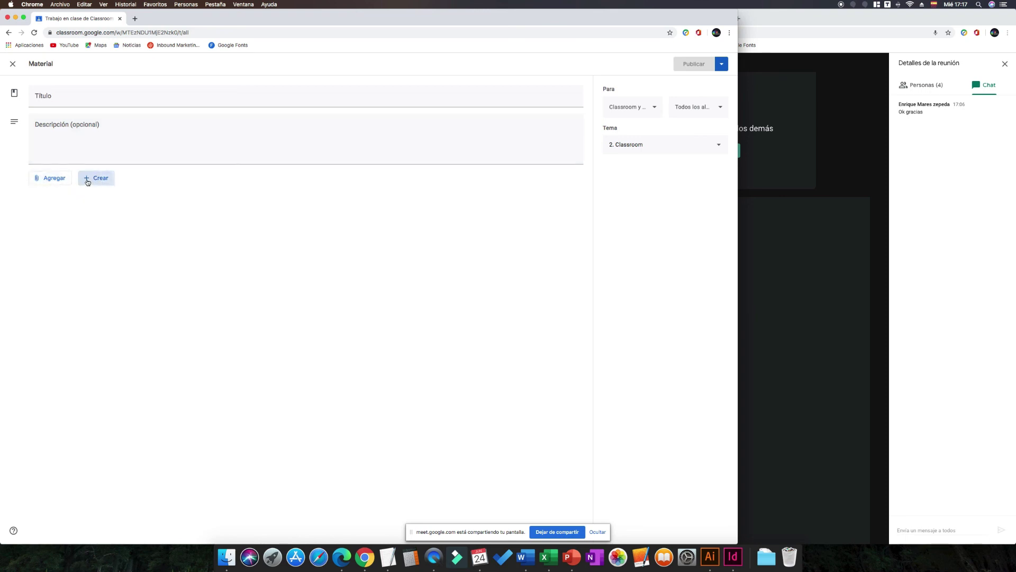
click(88, 178)
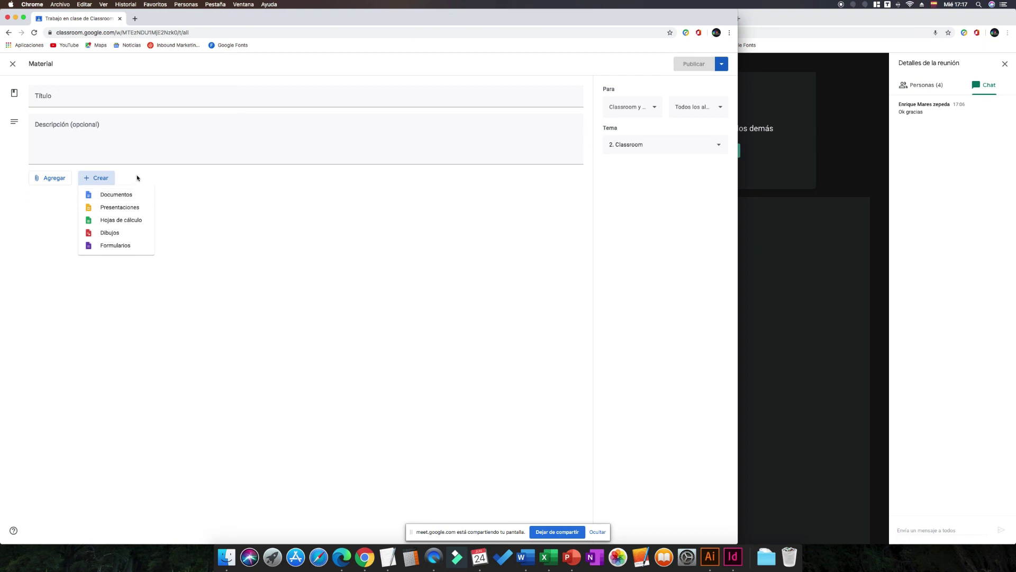
click(198, 203)
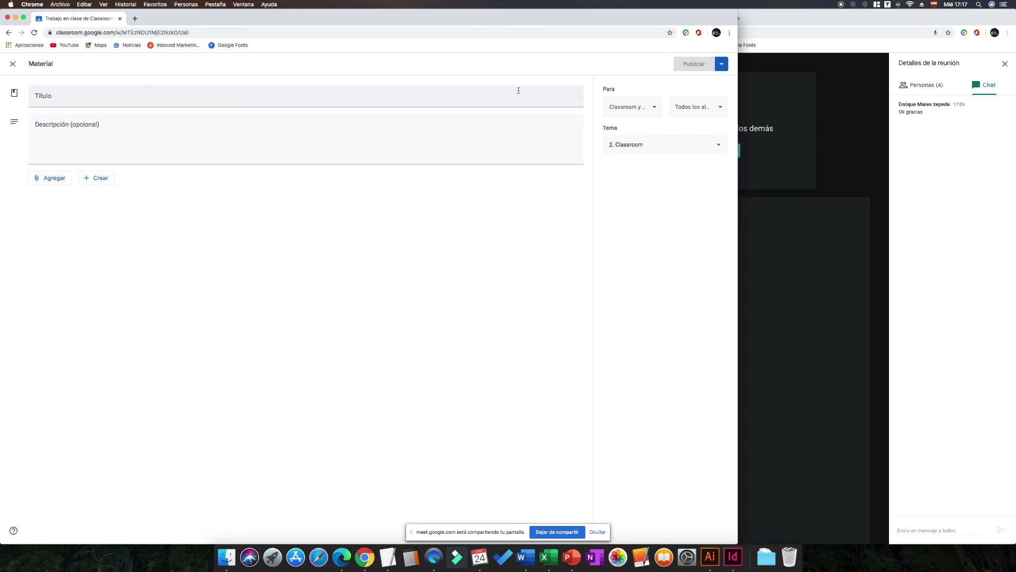
Title the material "Presentación básica edmodo"
click(267, 101)
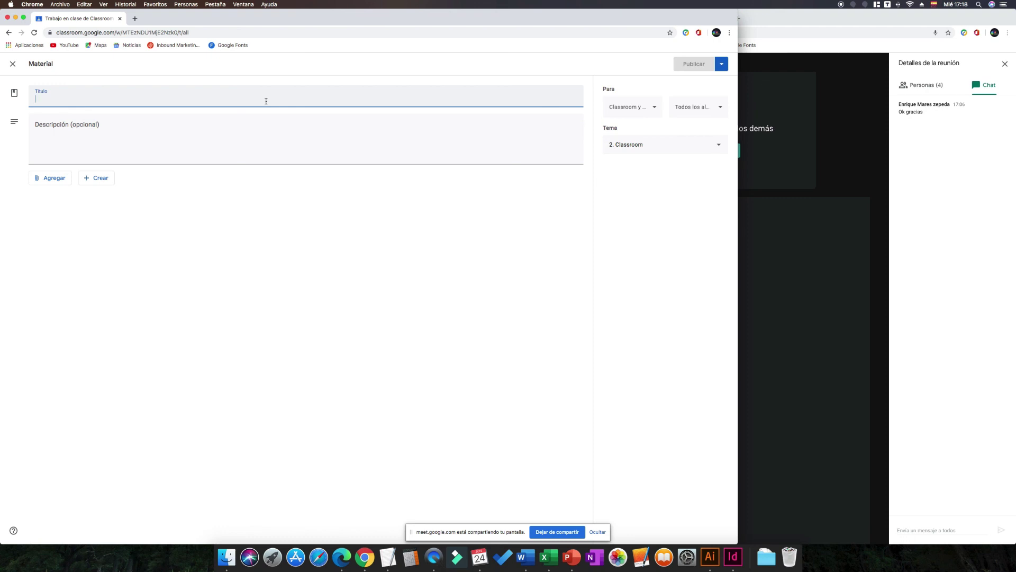
text(Docum)
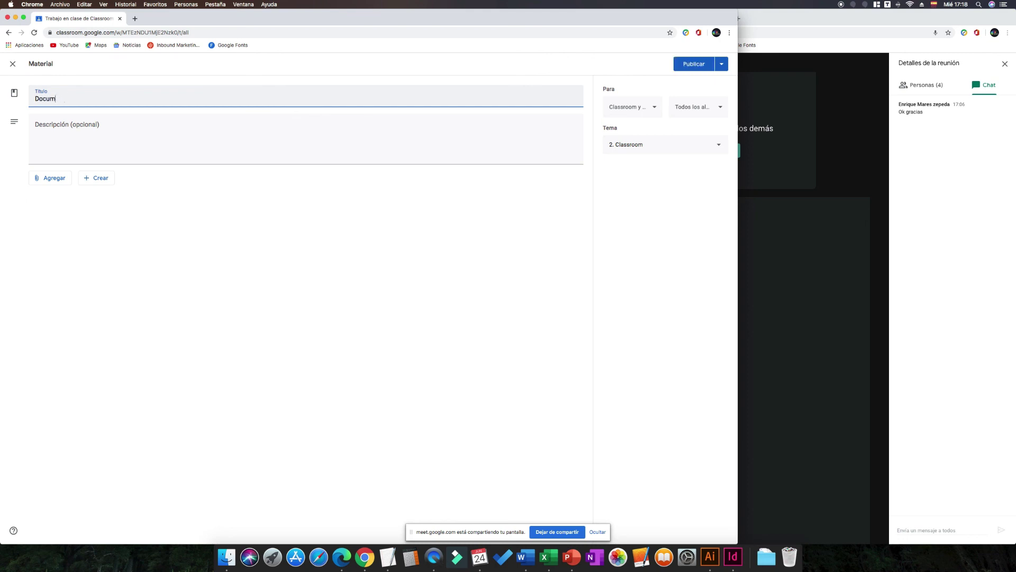
key(BackSpace)
key(BackSpace)
text(Presentación básica edmod)
Enter the material's description "Revisa el documento será de utilidad en futuras actividades"
click(225, 123)
text(Sa)
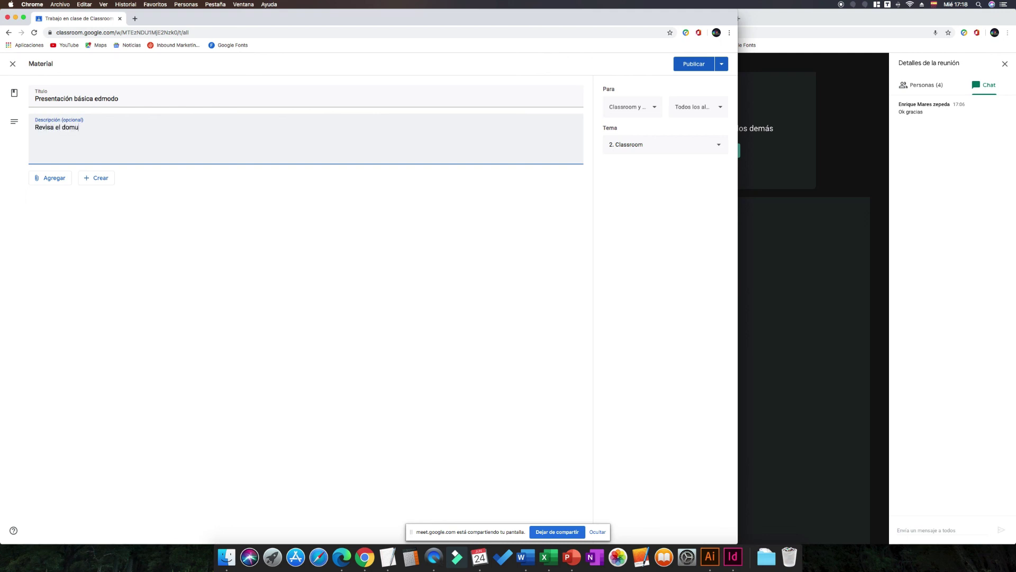
text(umento será de utilidad en futuras activid)
text(ades)
click(188, 183)
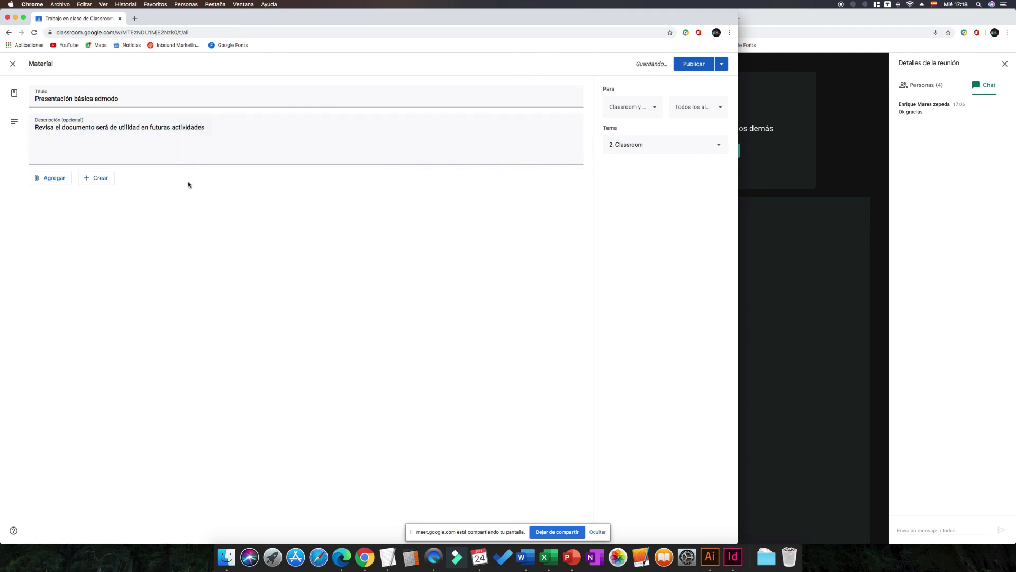
Create an attached Google Slides presentation and copy the material's title, Presentación básica edmodo, into its first slide's title
click(94, 178)
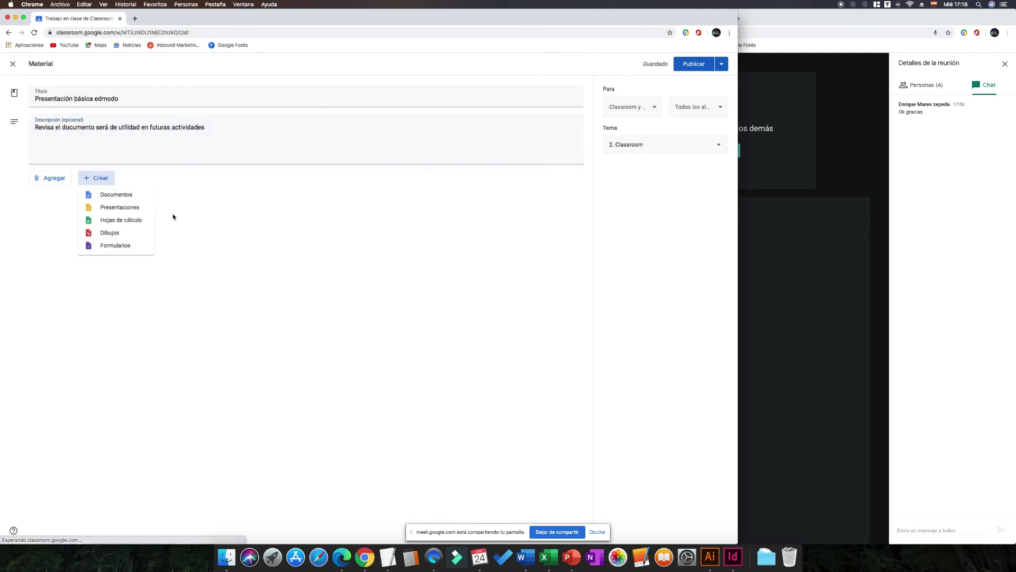
click(126, 211)
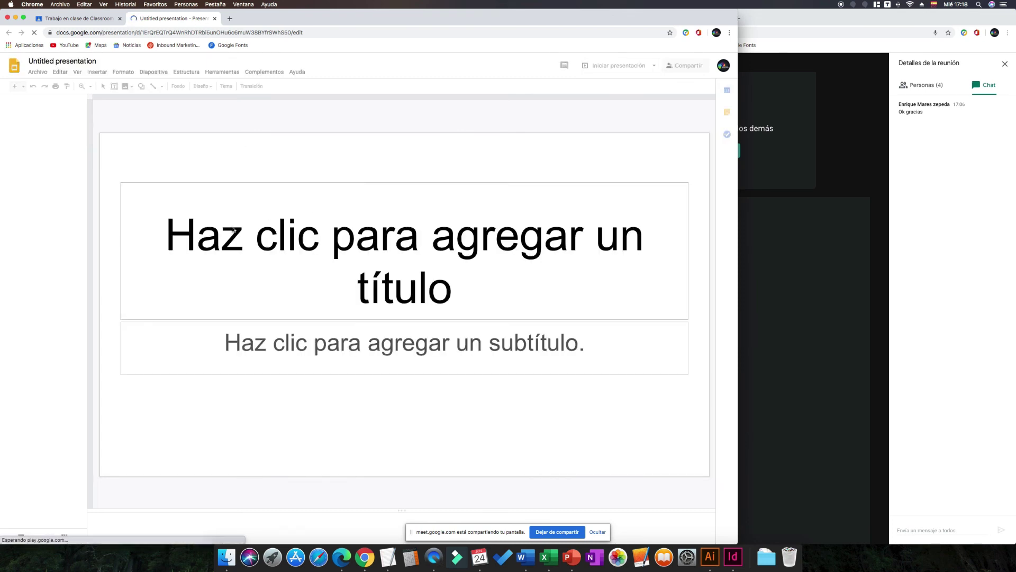
click(82, 22)
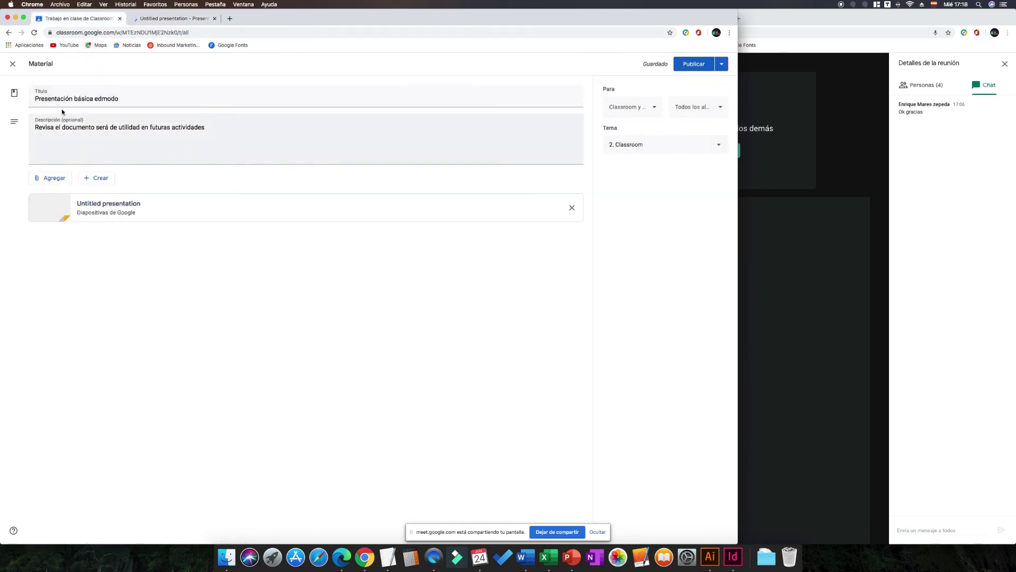
drag(120, 99, 40, 99)
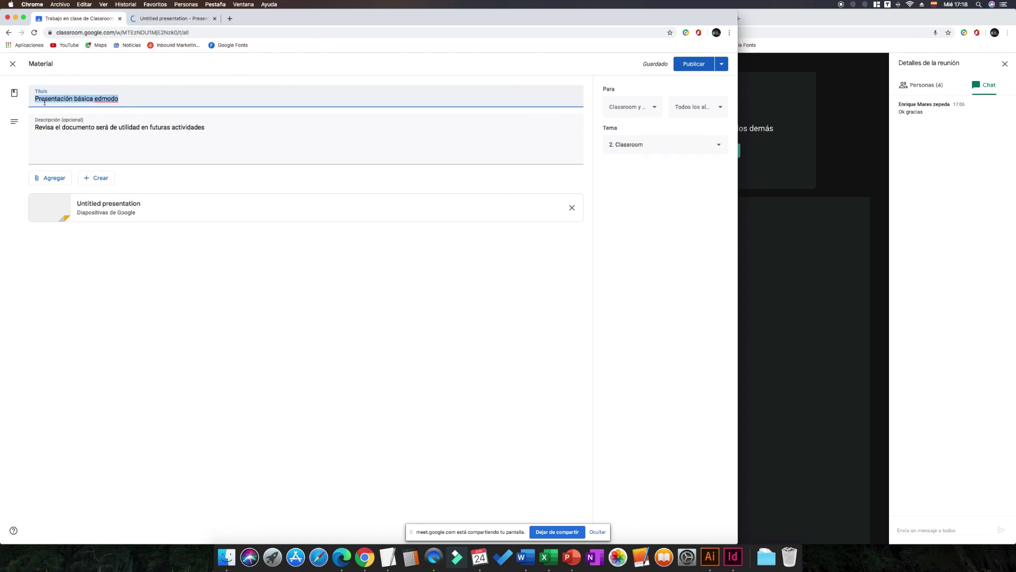
key(super+c)
click(173, 18)
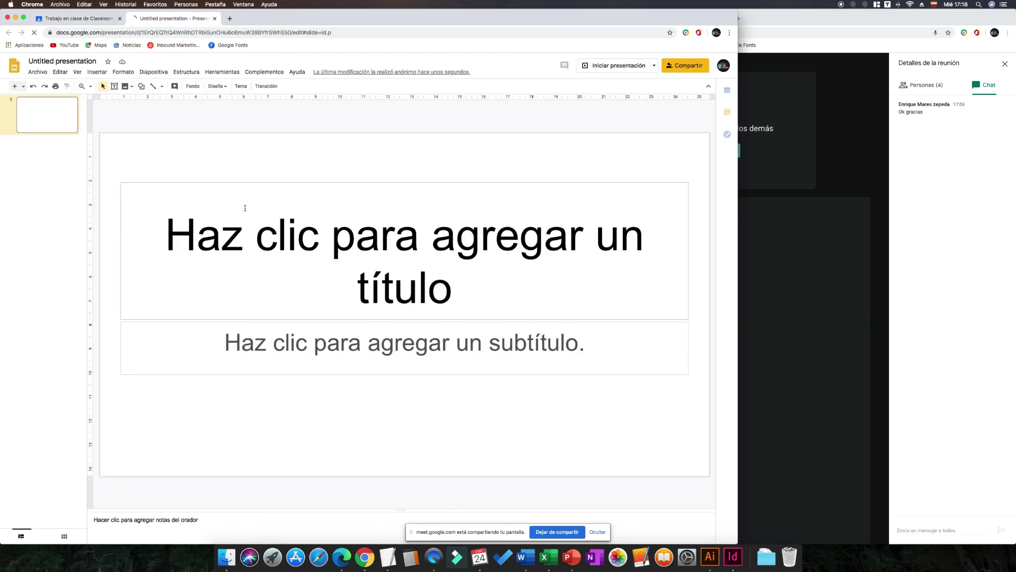
click(177, 236)
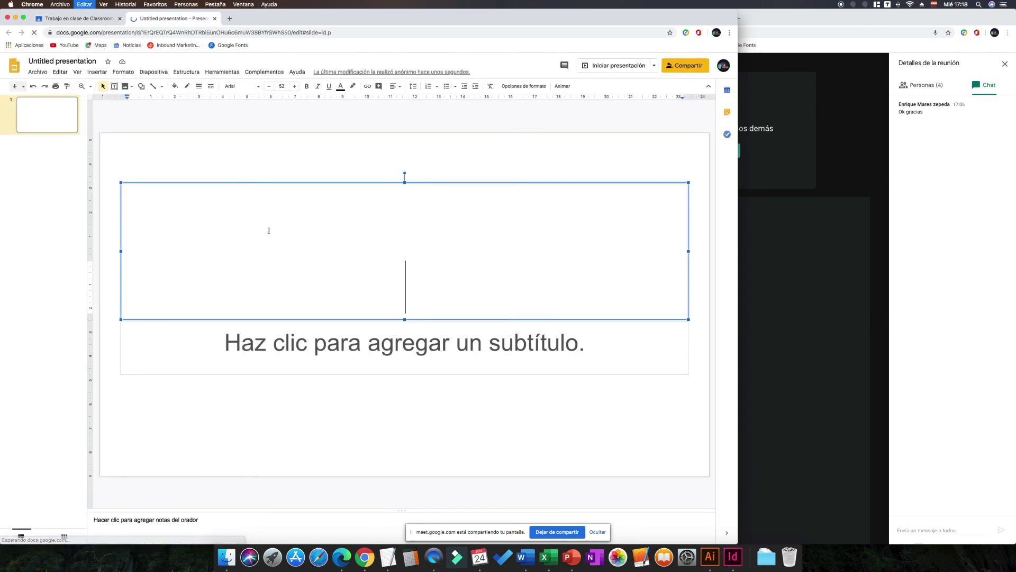
key(super+v)
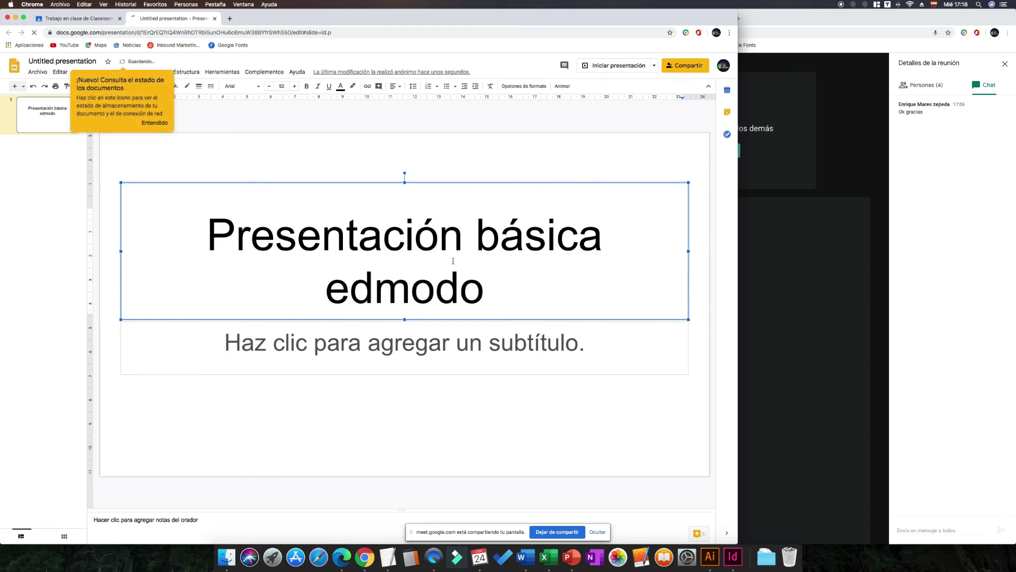
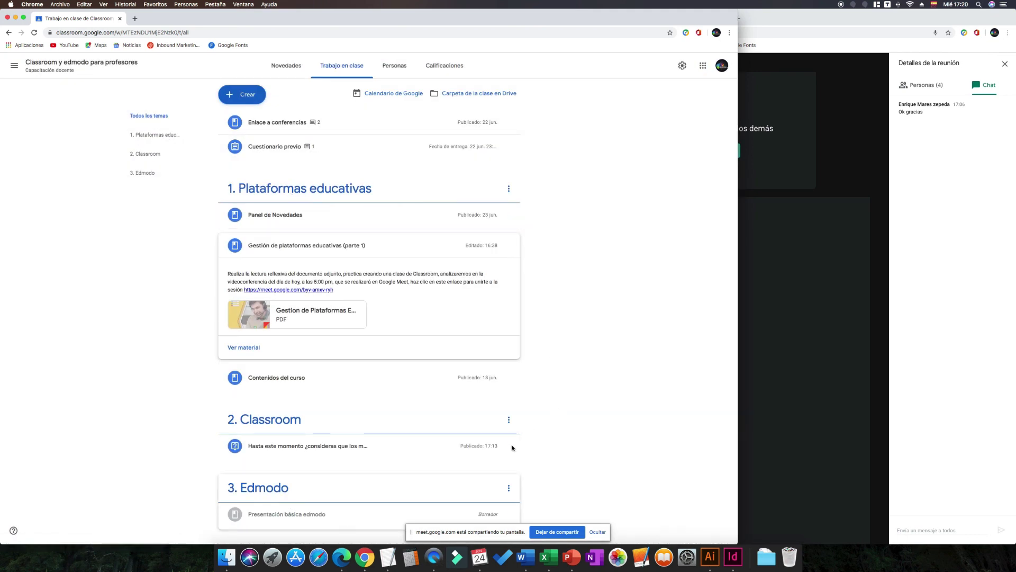
Move the topic 3. Edmodo above 1. Plataformas educativas and delete its draft material Presentación básica edmodo
drag(326, 484, 320, 175)
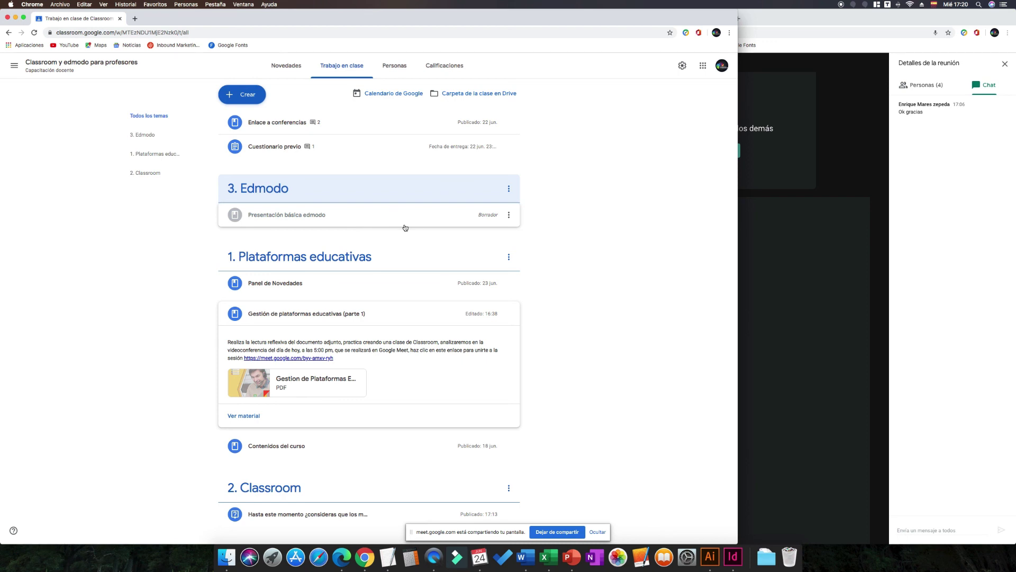
click(509, 215)
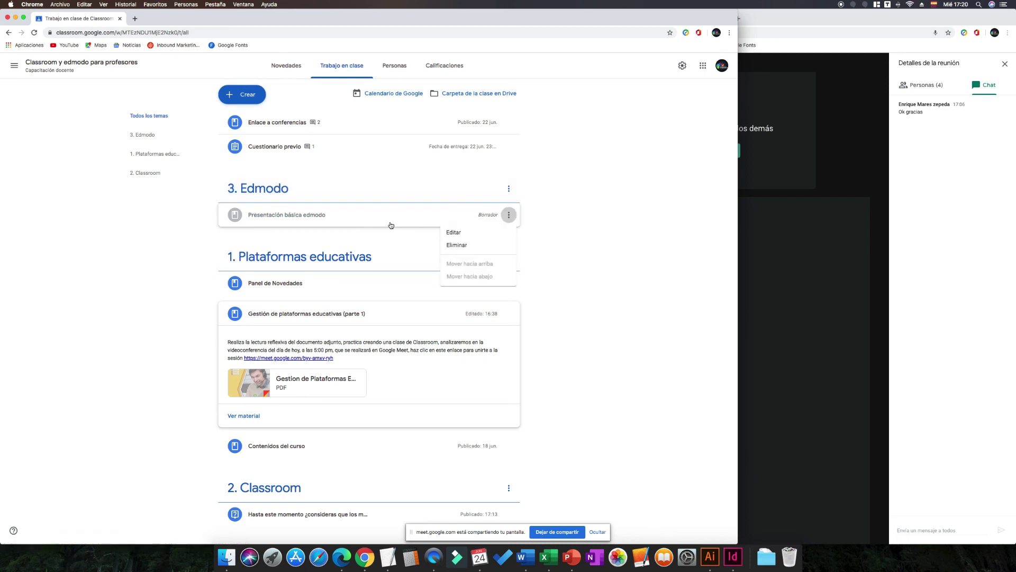
click(467, 249)
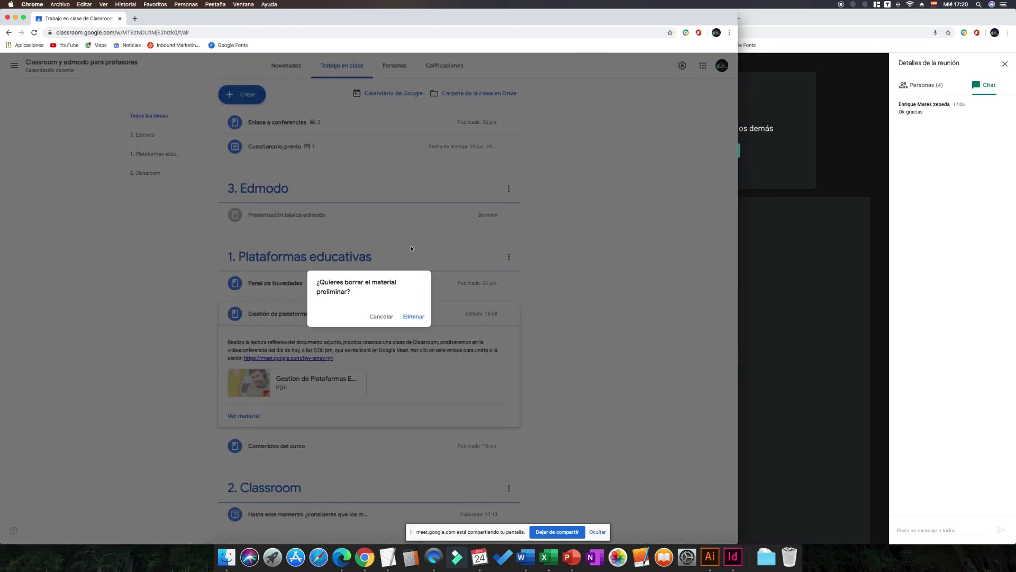
click(417, 317)
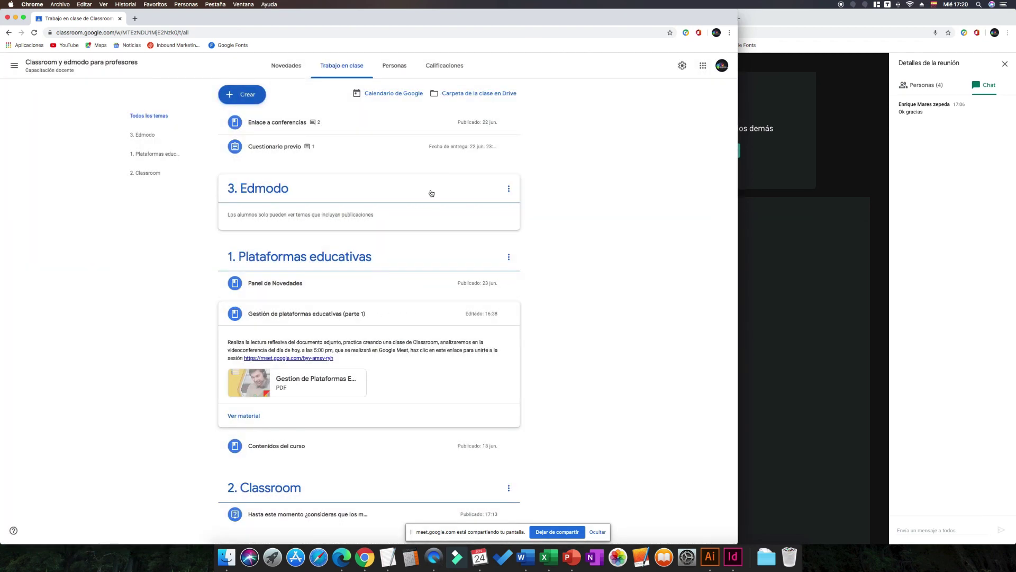
Move the topic 3. Edmodo back below 2. Classroom and start a new quiz assignment
drag(431, 193, 365, 504)
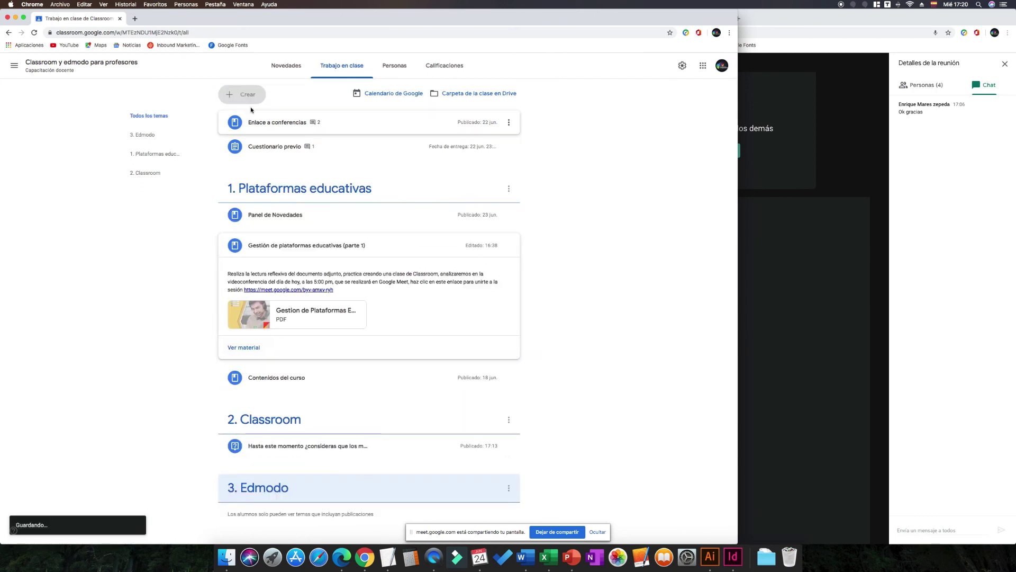
click(242, 94)
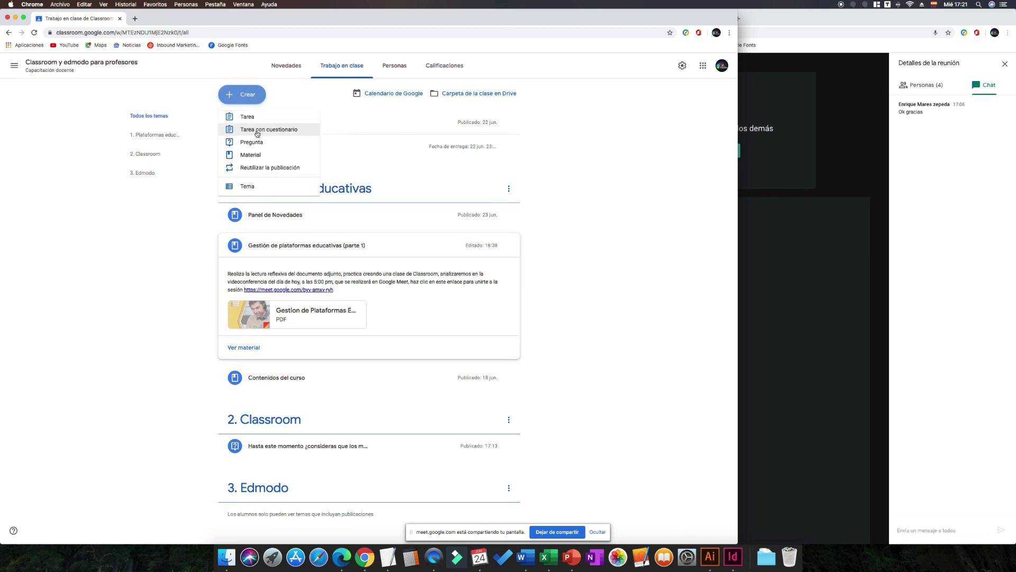
click(270, 131)
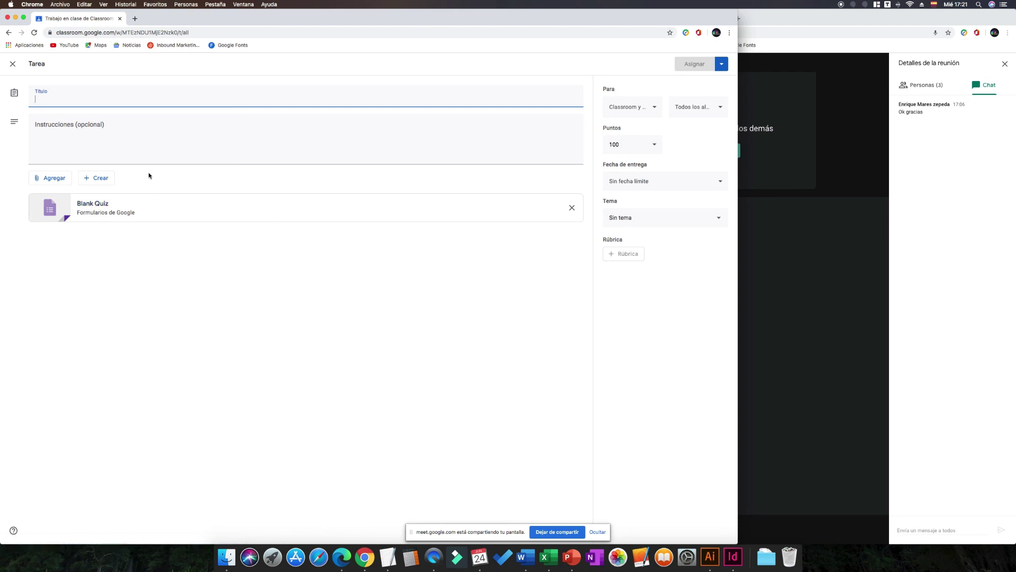
Review the class and student recipient choices for the quiz assignment
click(134, 140)
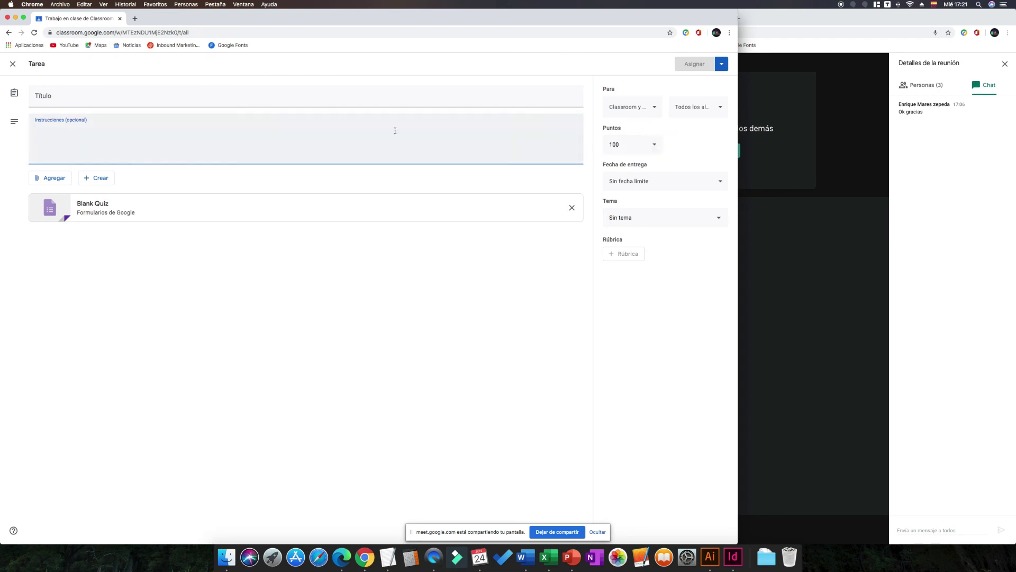
click(655, 108)
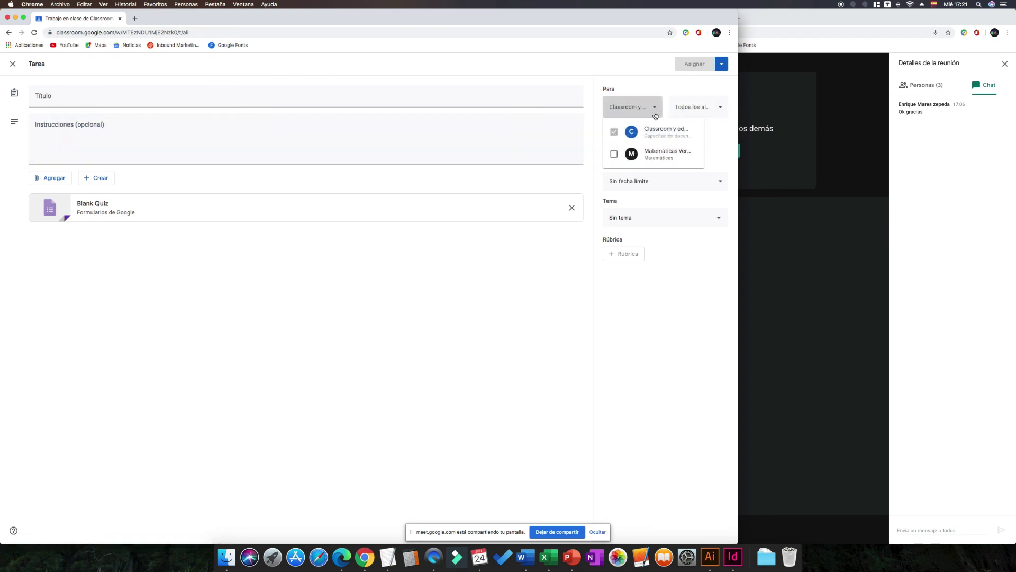
click(724, 108)
click(724, 109)
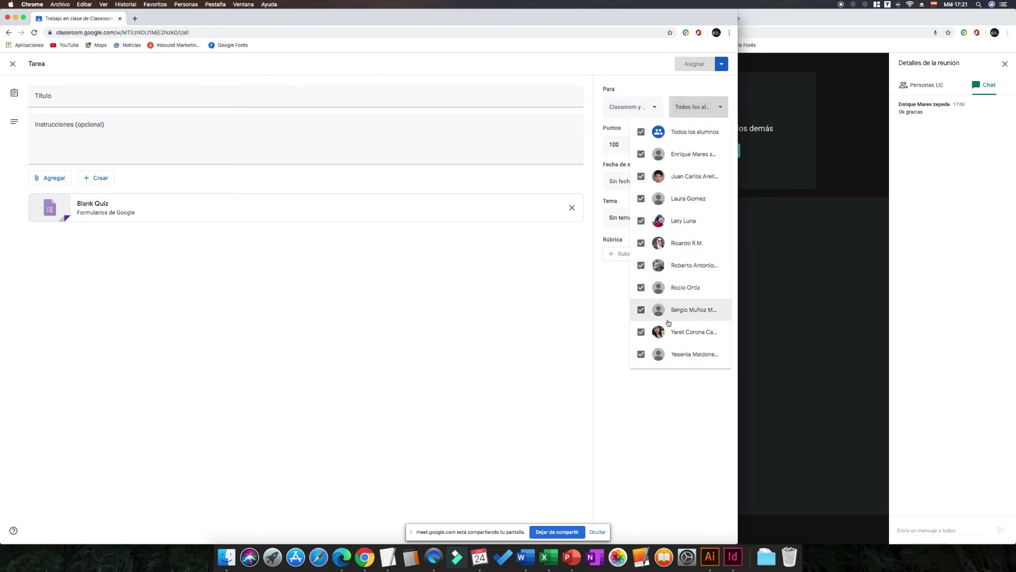
click(603, 304)
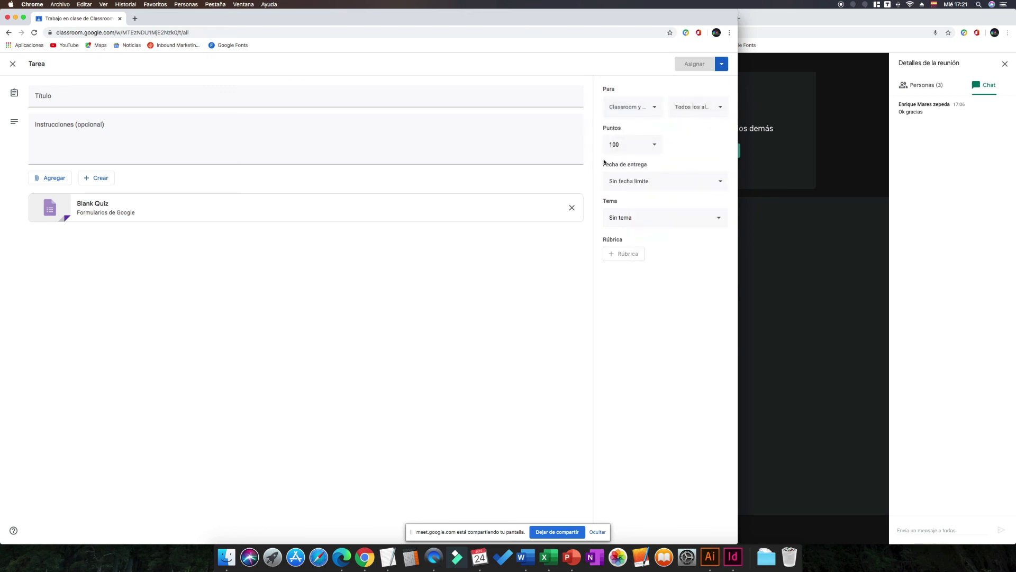
Set the quiz assignment's points to Sin calificar
click(658, 149)
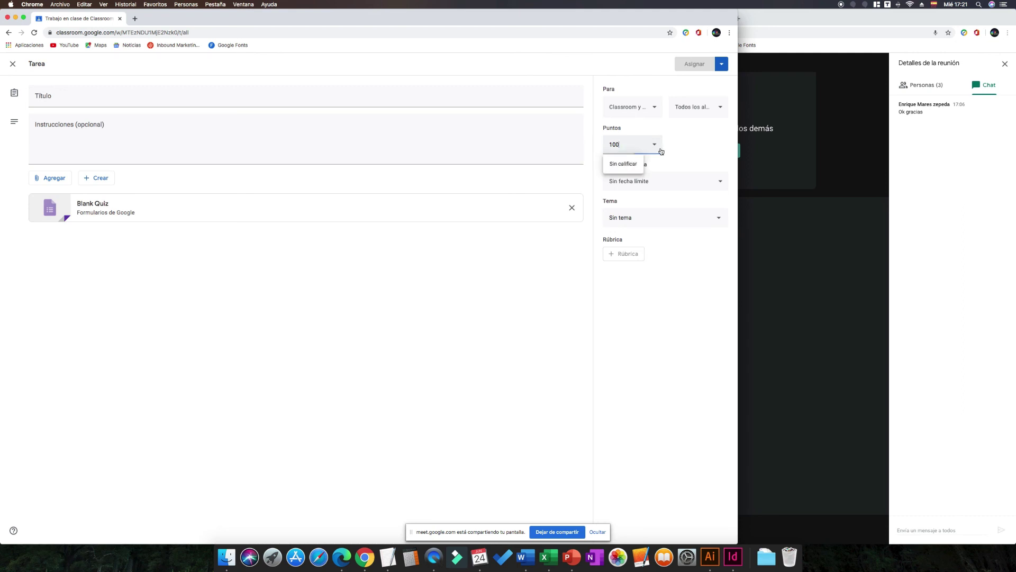
key(BackSpace)
click(624, 164)
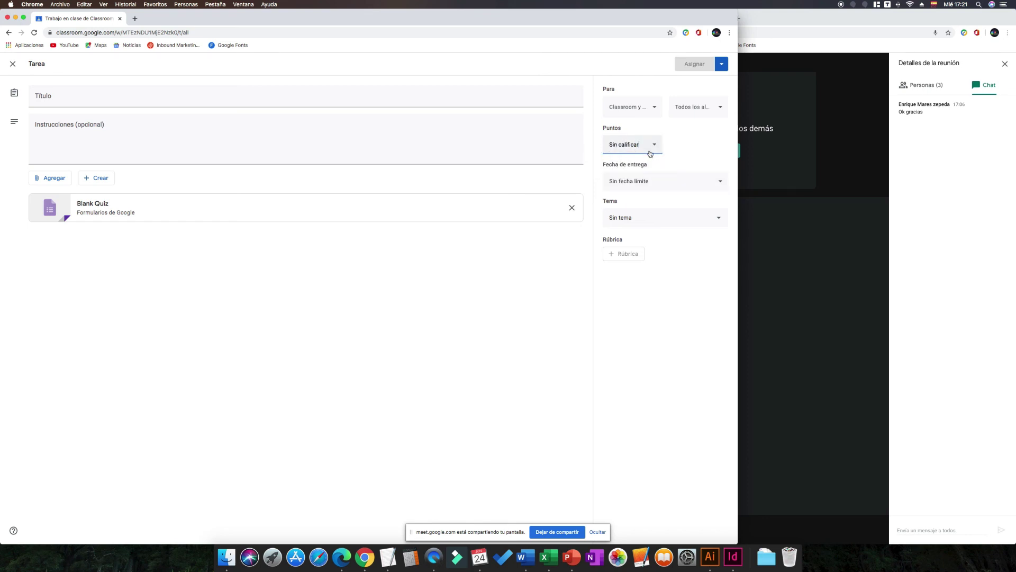
Try 30 June 2020 as the quiz assignment's due date, and clear both its time and date
click(716, 182)
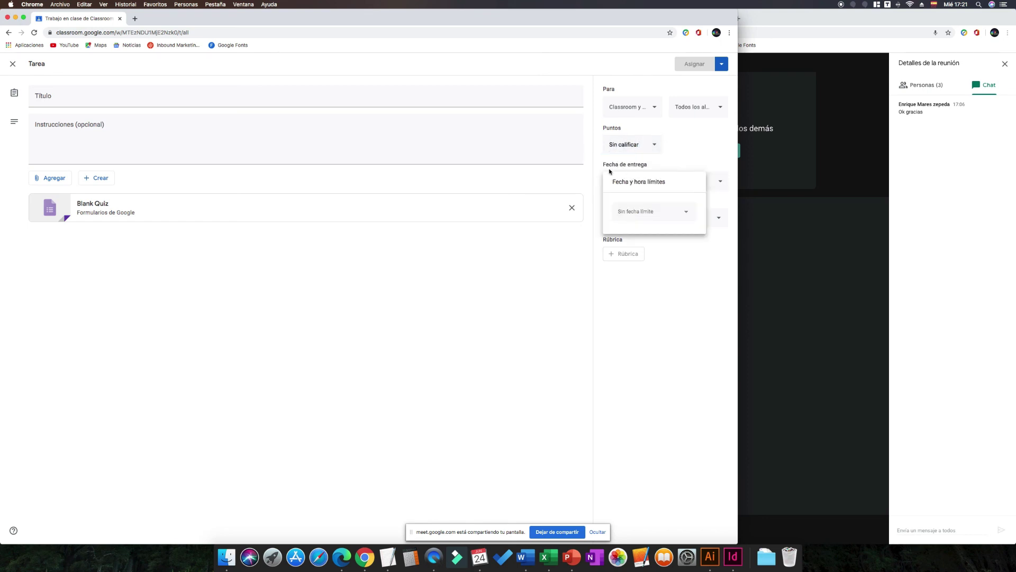
click(691, 212)
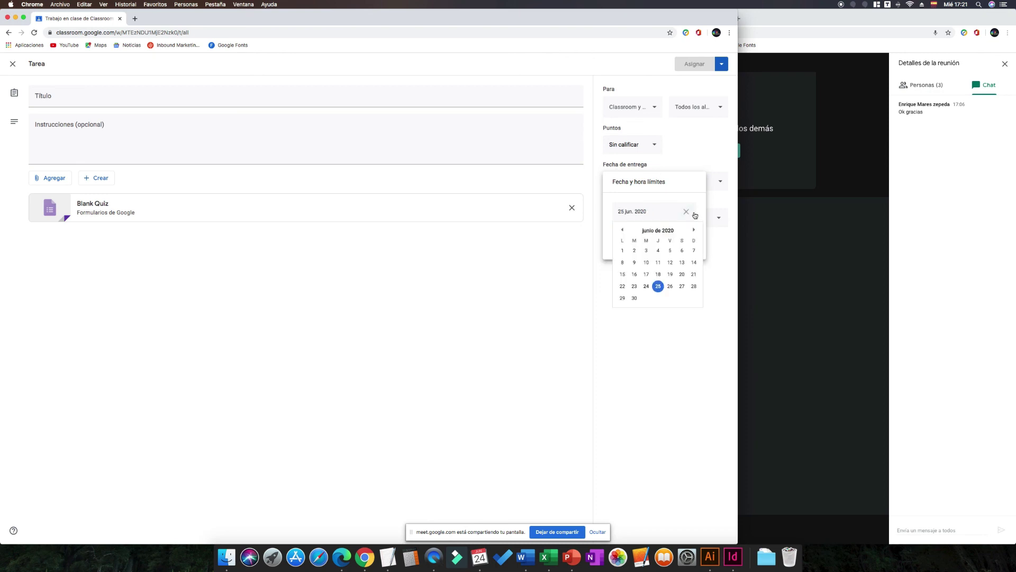
click(635, 299)
click(637, 241)
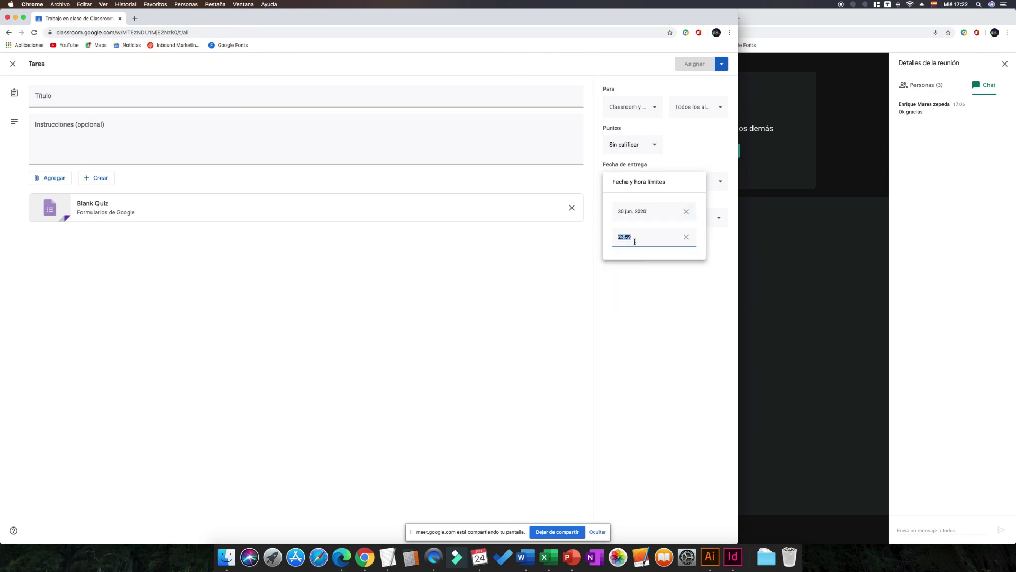
click(683, 236)
click(686, 212)
click(669, 266)
Assign the quiz assignment to the topic 2. Classroom
click(722, 219)
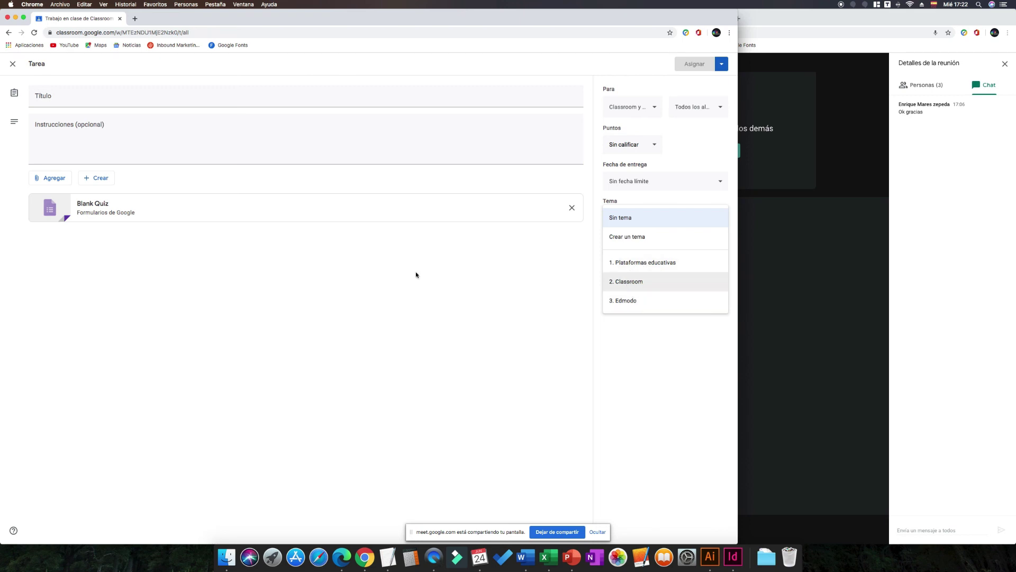
click(642, 286)
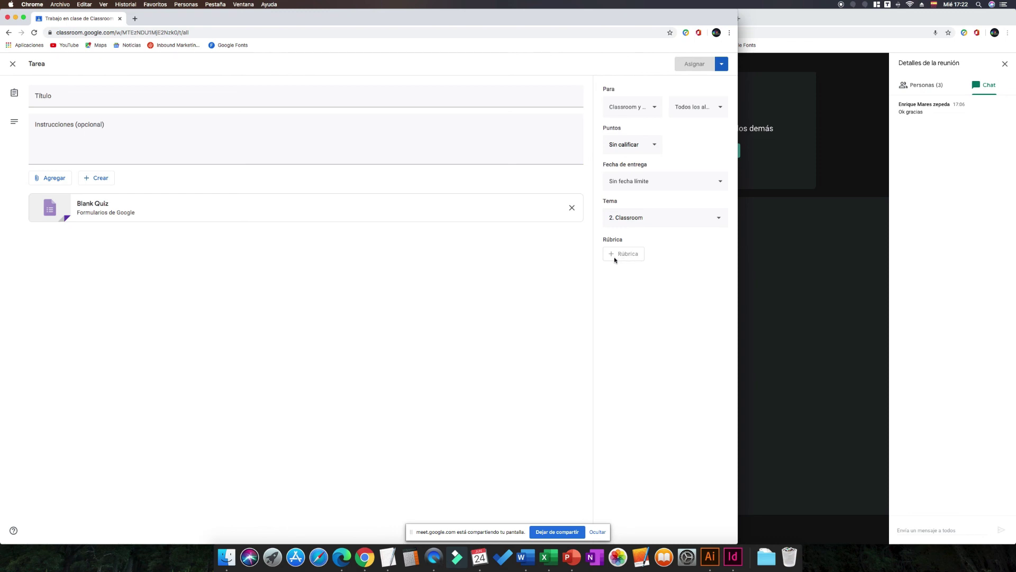
click(199, 158)
text(sdkfjkdsfjk)
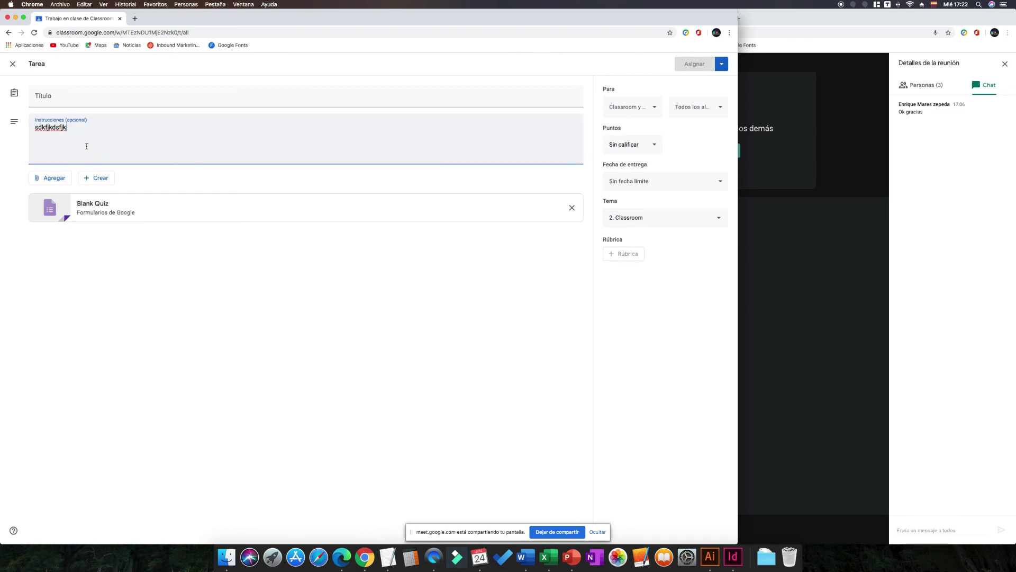
drag(82, 130, 55, 128)
key(BackSpace)
double_click(49, 129)
key(BackSpace)
Title the quiz assignment Buzón de sugerencias
click(80, 100)
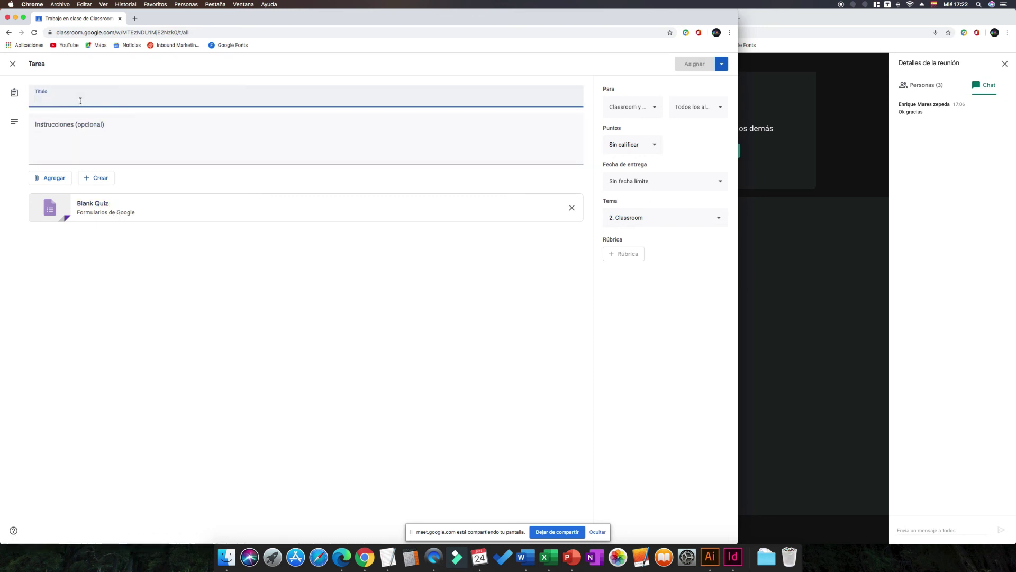
text(COn)
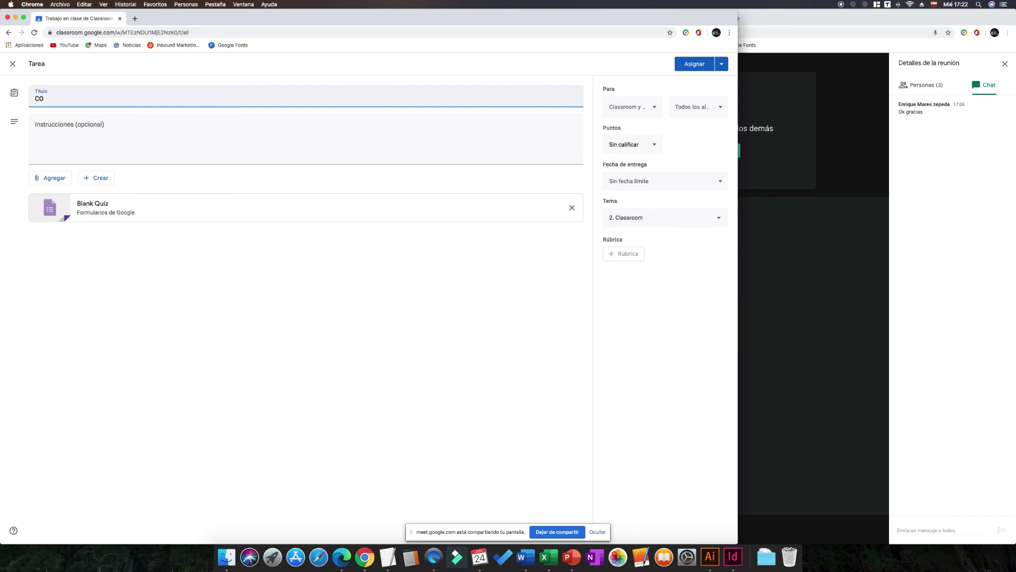
key(BackSpace)
text(Buzón de sugerencias)
Write the assignment instructions as "Déjame tus sugerencias, comentarios y quejas en esté buzón..."
click(85, 137)
text(S)
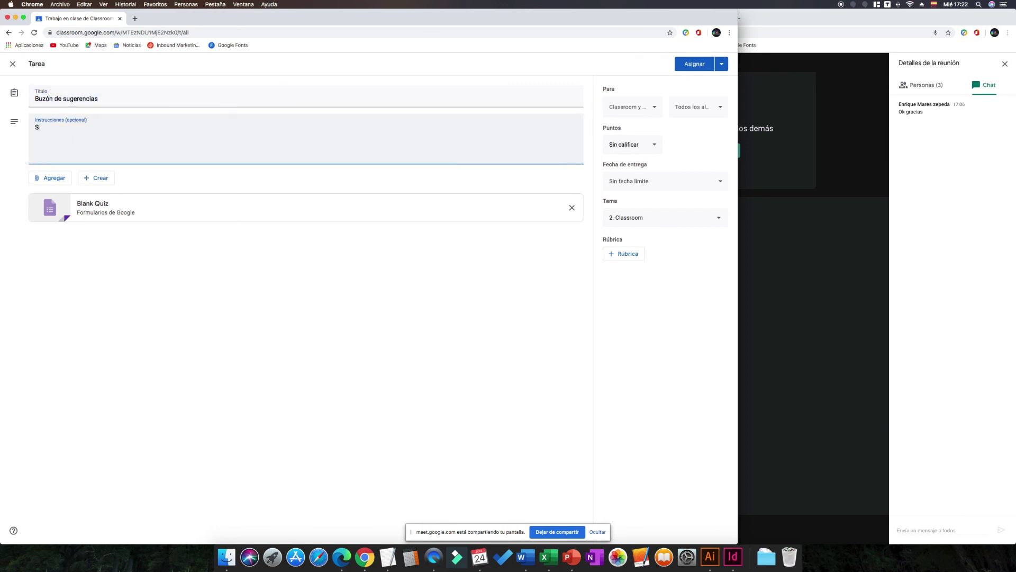
text(ejame tu)
key(BackSpace)
key(BackSpace)
key(BackSpace)
key(BackSpace)
key(BackSpace)
key(BackSpace)
key(BackSpace)
key(BackSpace)
key(BackSpace)
key(BackSpace)
key(BackSpace)
text(jame tus sugerencias, comentarios y que)
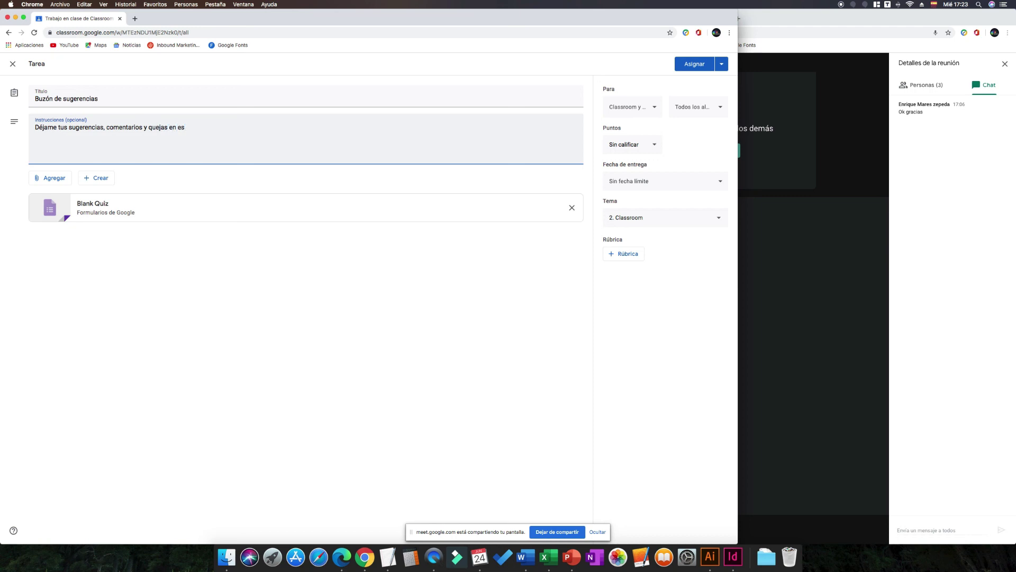
key(BackSpace)
text(té buz)
text(ón...)
Add the Matemáticas class as a second recipient of the assignment and set its topic to Sin tema
click(655, 109)
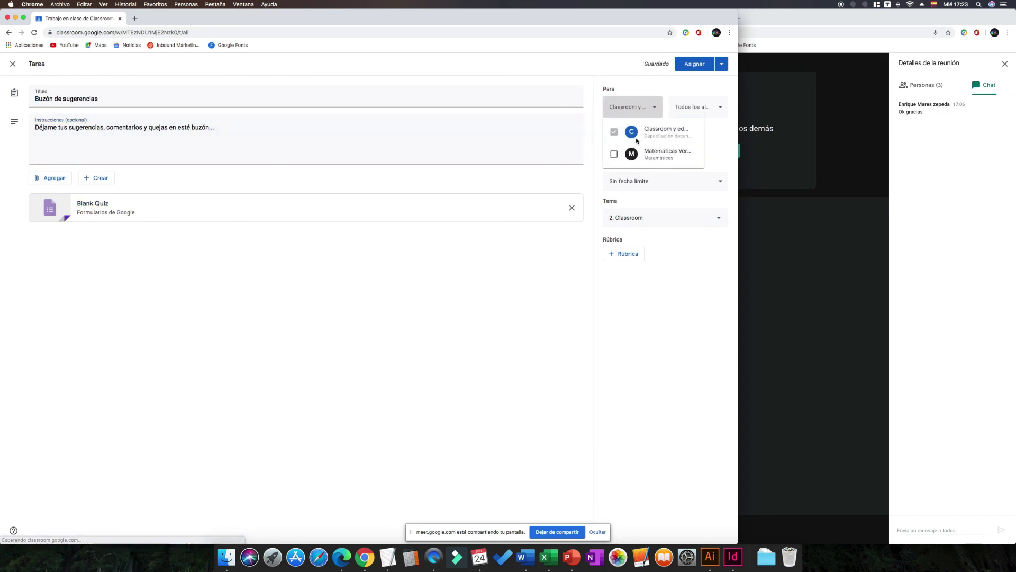
click(615, 155)
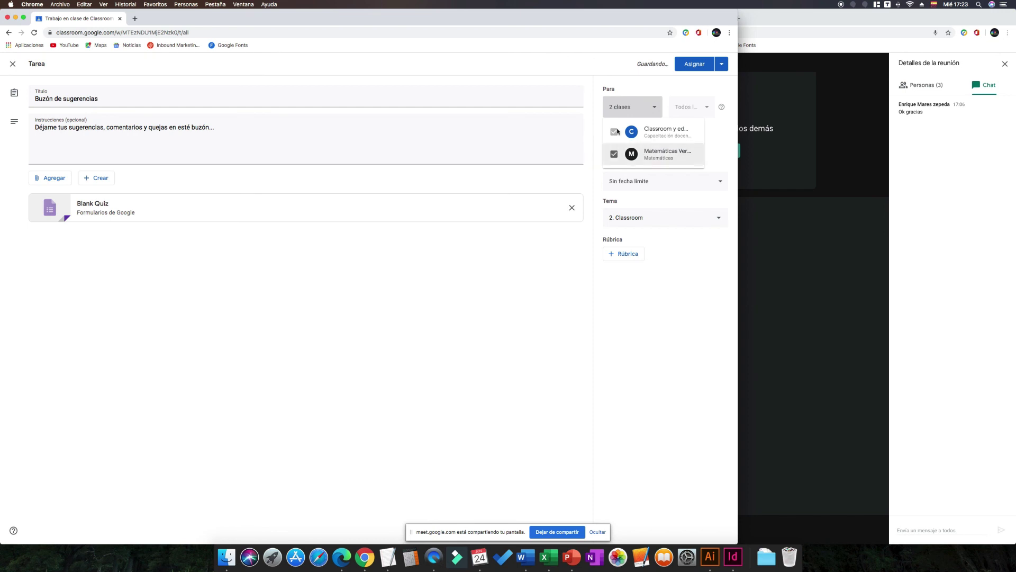
click(524, 232)
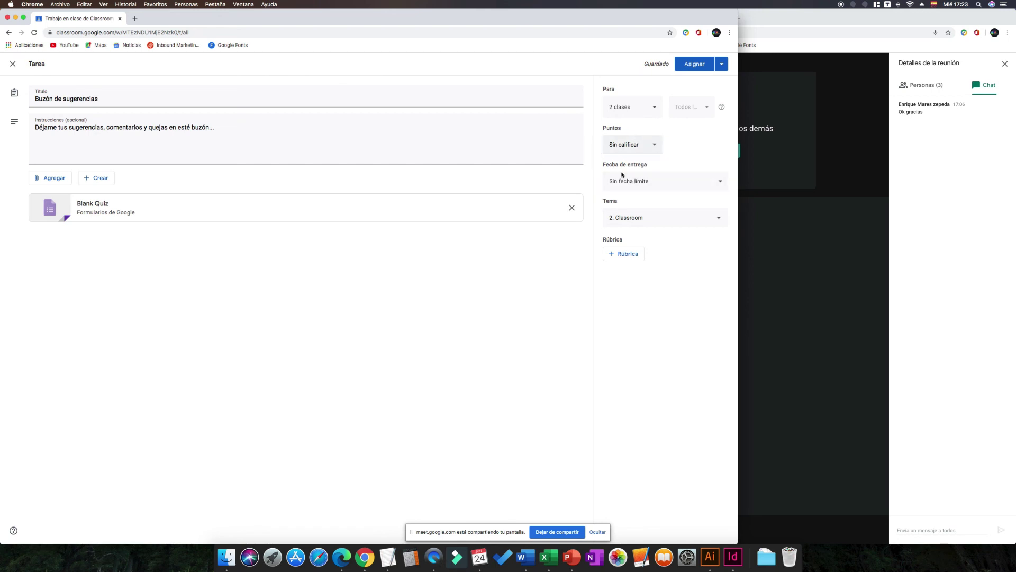
click(709, 218)
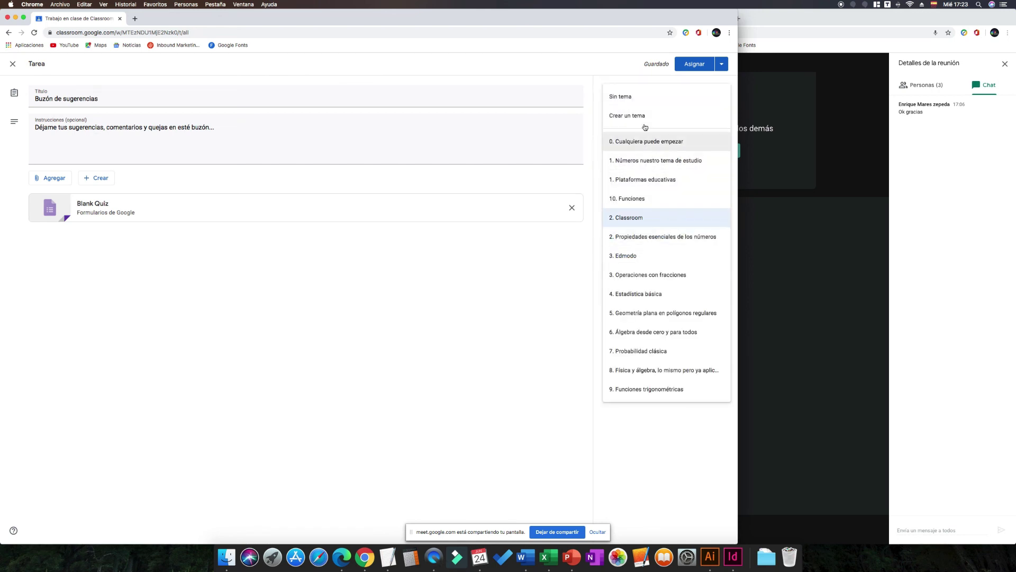
click(625, 96)
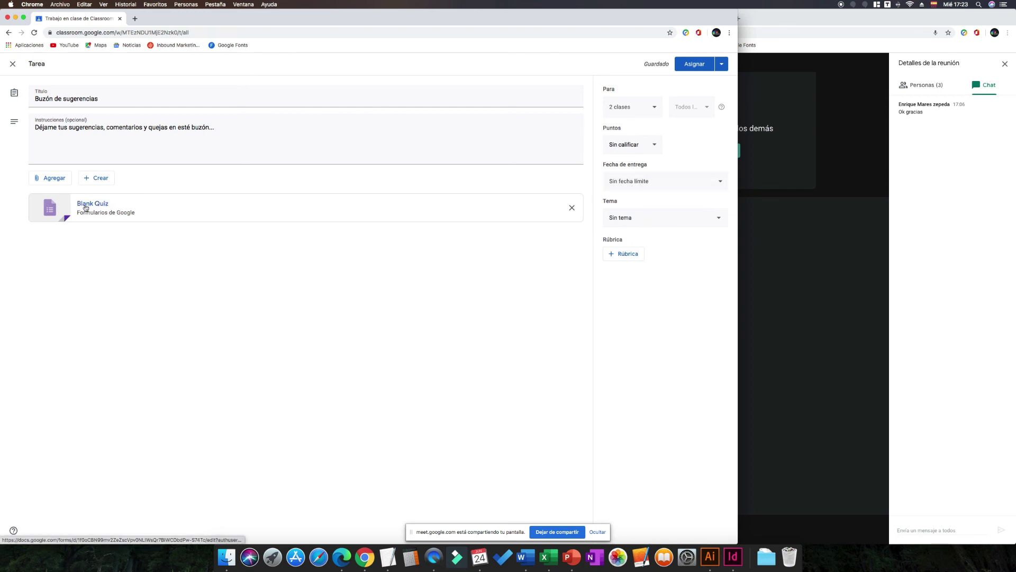
Open the attached Blank Quiz form for editing and dismiss its guided tour
click(104, 203)
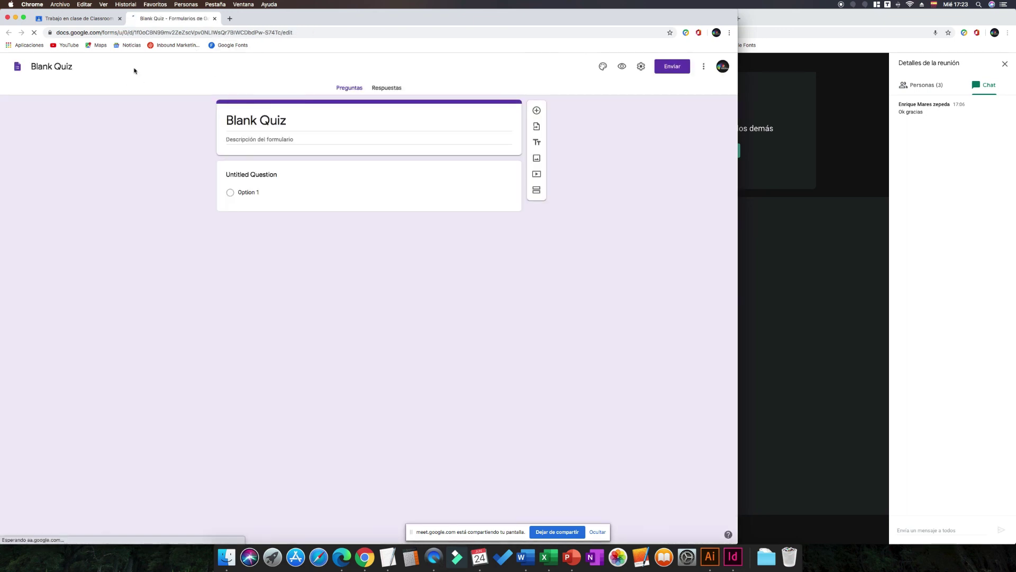
drag(71, 67, 26, 65)
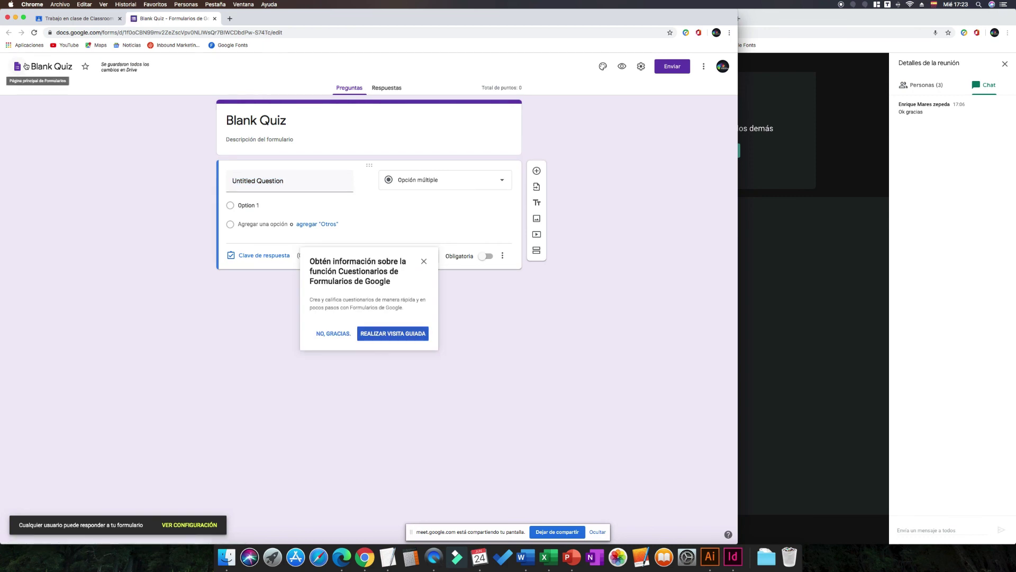
key(Return)
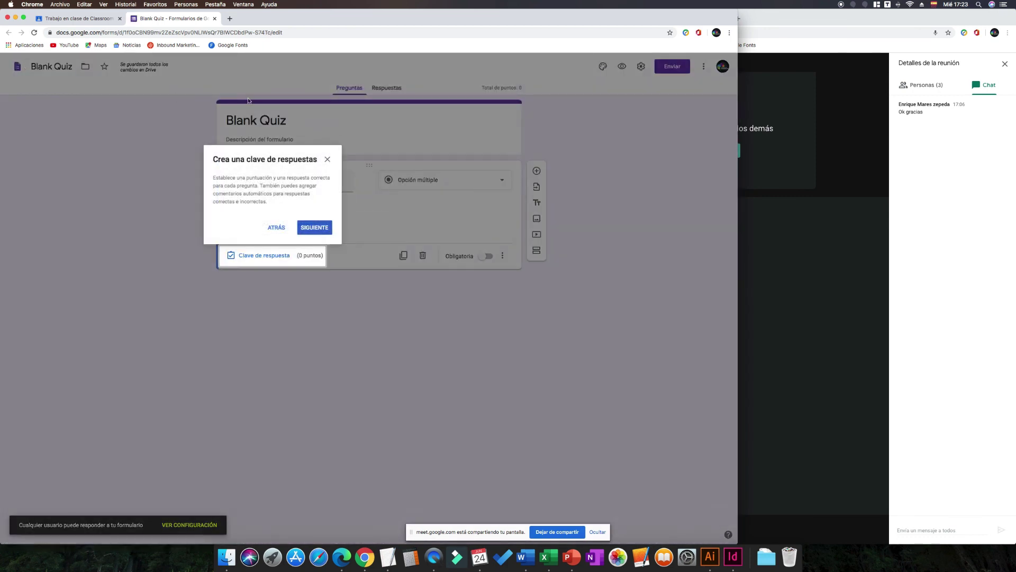
click(328, 159)
Rename the form file Buzón de sugerencias
click(28, 64)
text(Buzón de)
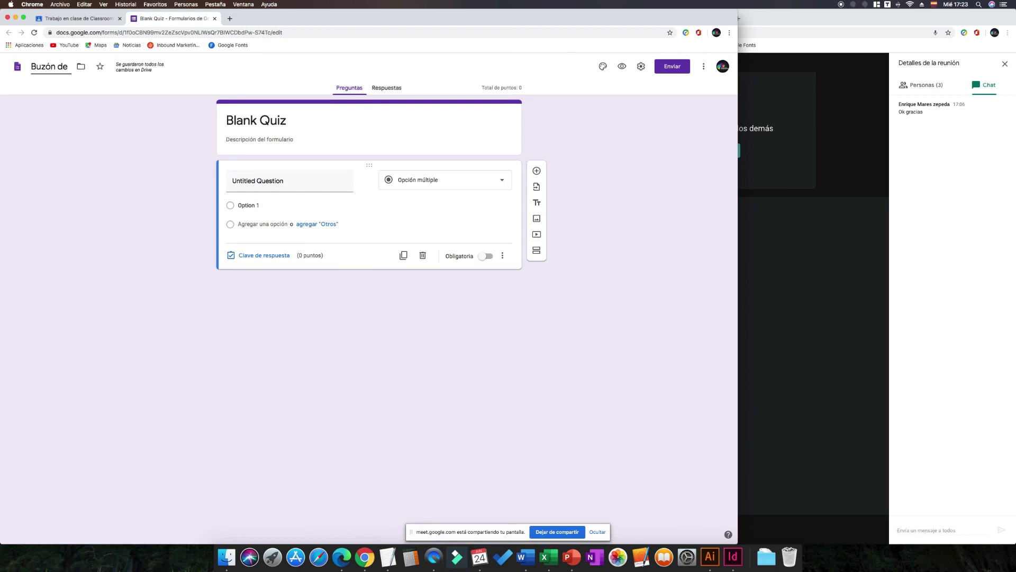
text( suge)
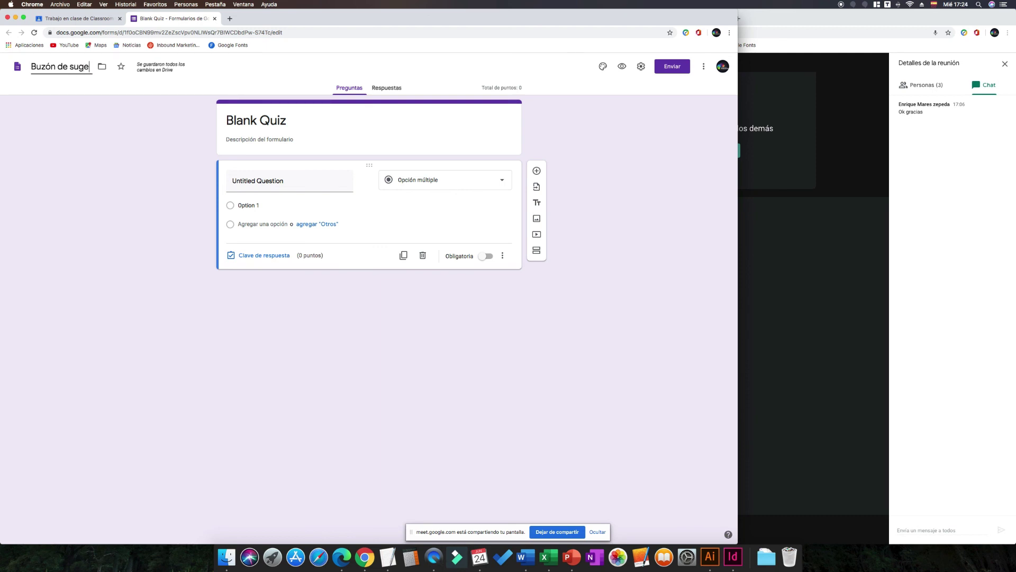
text(rencias)
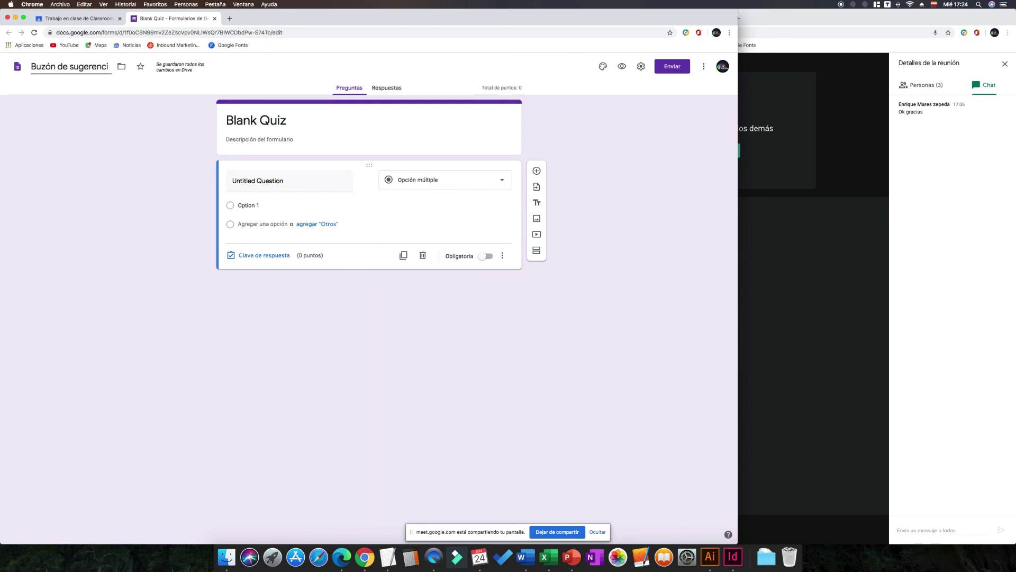
click(75, 139)
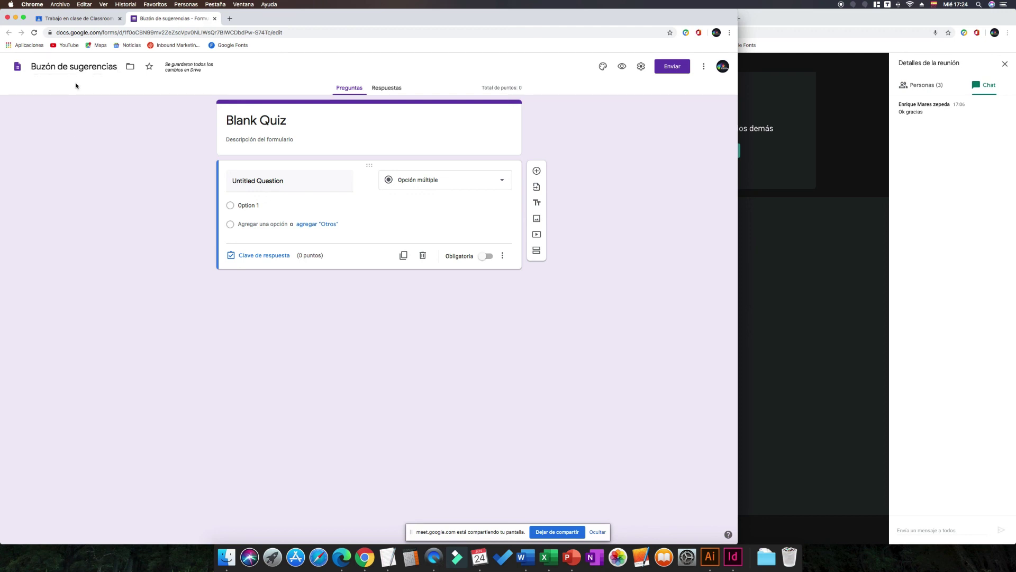
Set the form description to "Llena los campos y añade tu sugerencias"
click(264, 141)
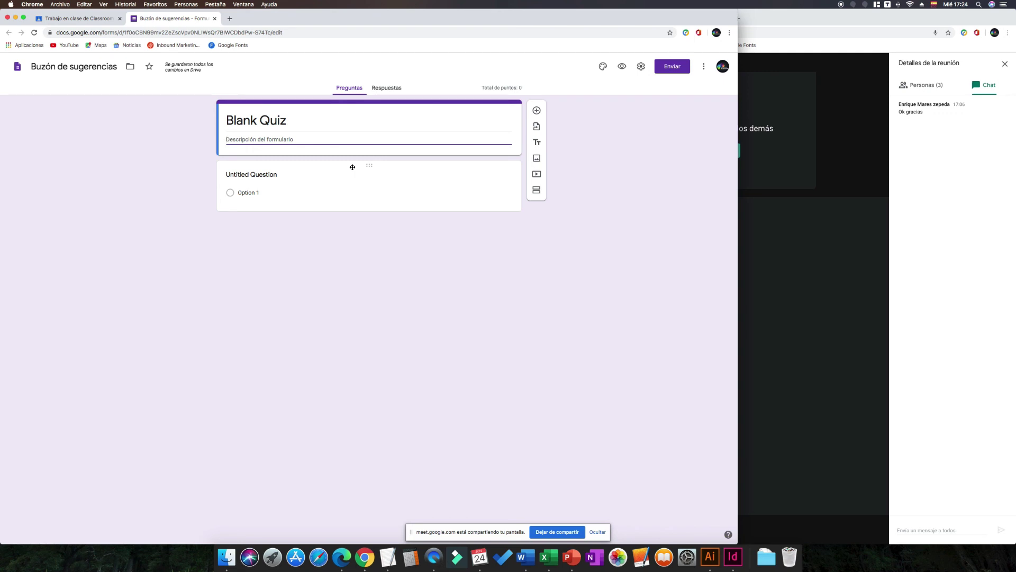
text(Llena los campos  y añade tu suger)
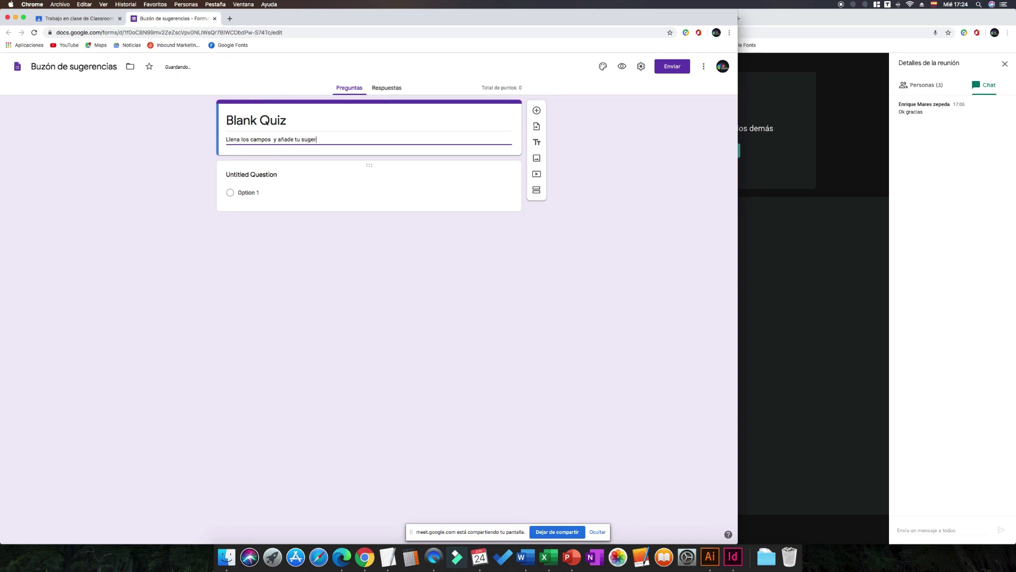
text(ias)
Change the first question's title to Nombre
click(404, 188)
text(Nombre)
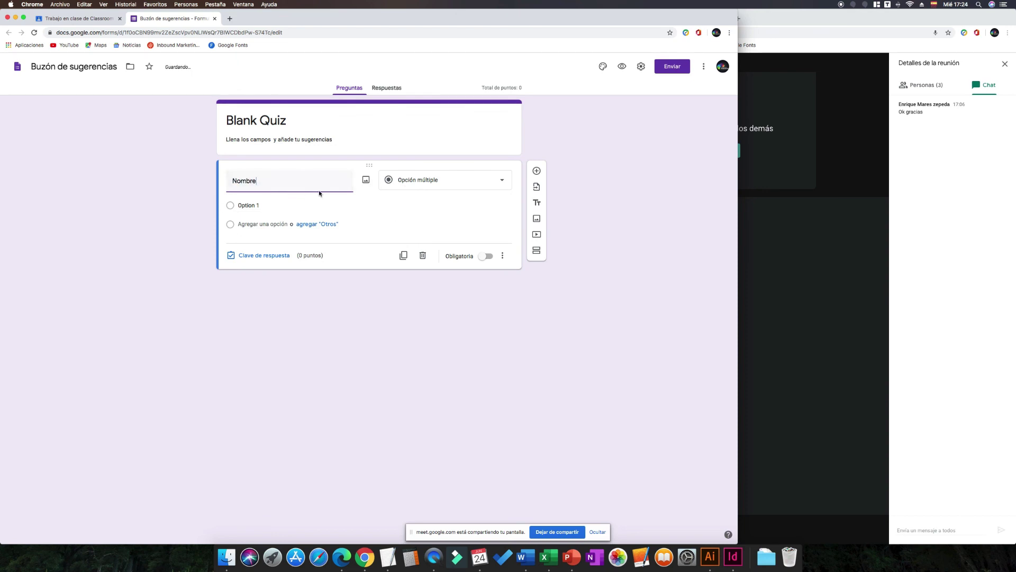
click(430, 185)
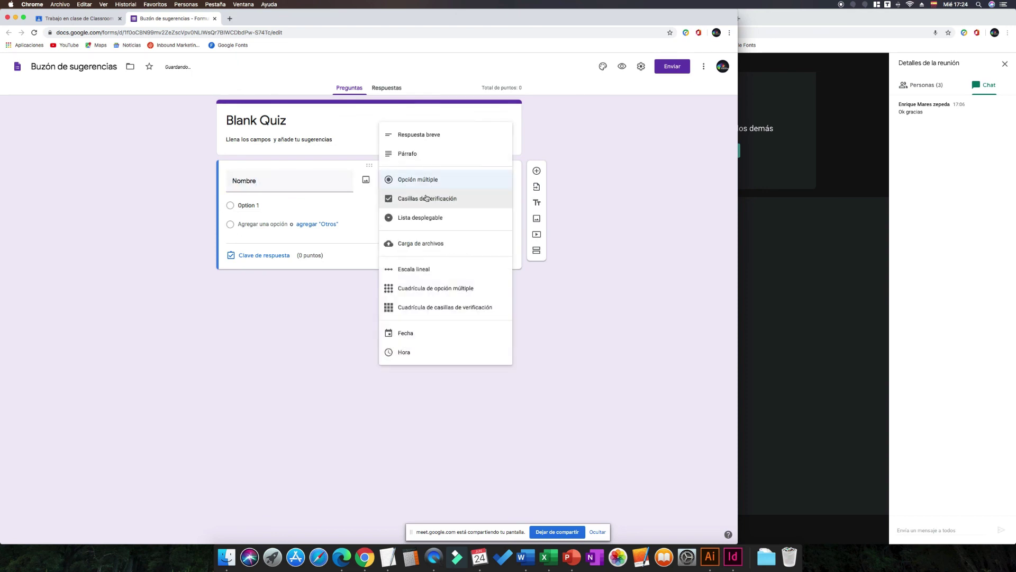
click(306, 187)
click(281, 184)
key(Tab)
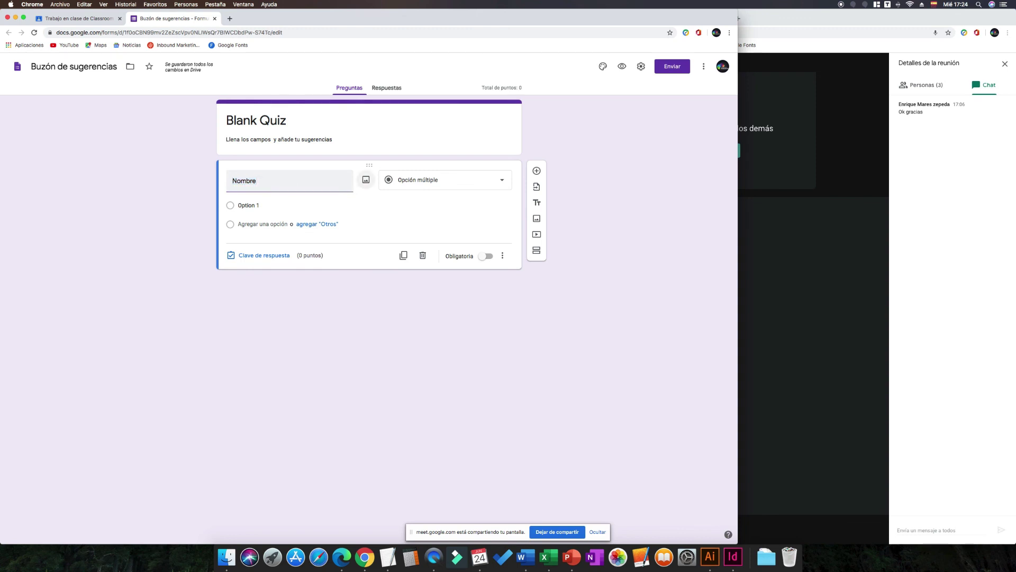
key(shift+Tab)
key(Tab)
Copy the file name Buzón de sugerencias over the Blank Quiz heading of the form
drag(117, 67, 32, 70)
key(super+c)
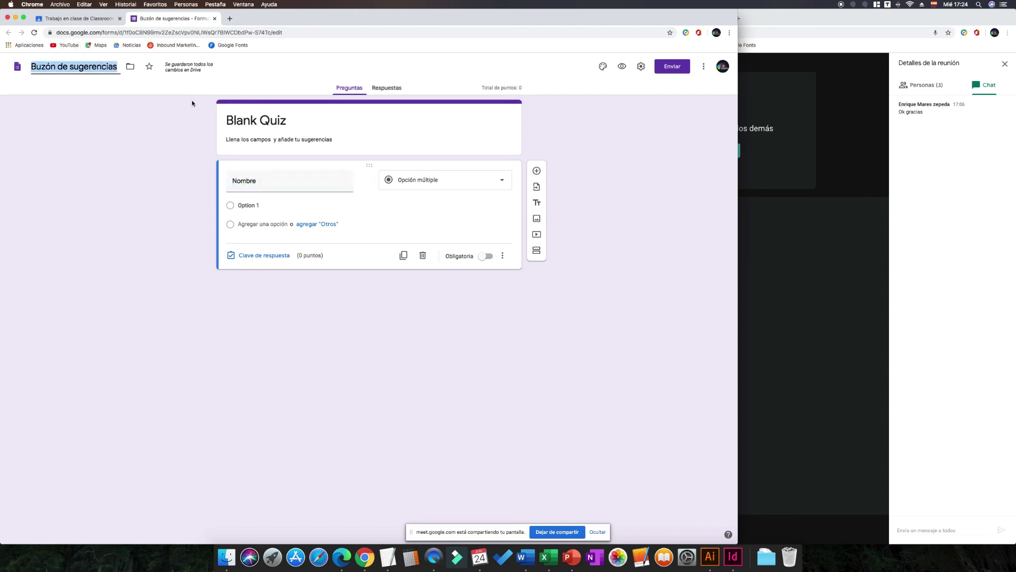
triple_click(291, 121)
key(super+v)
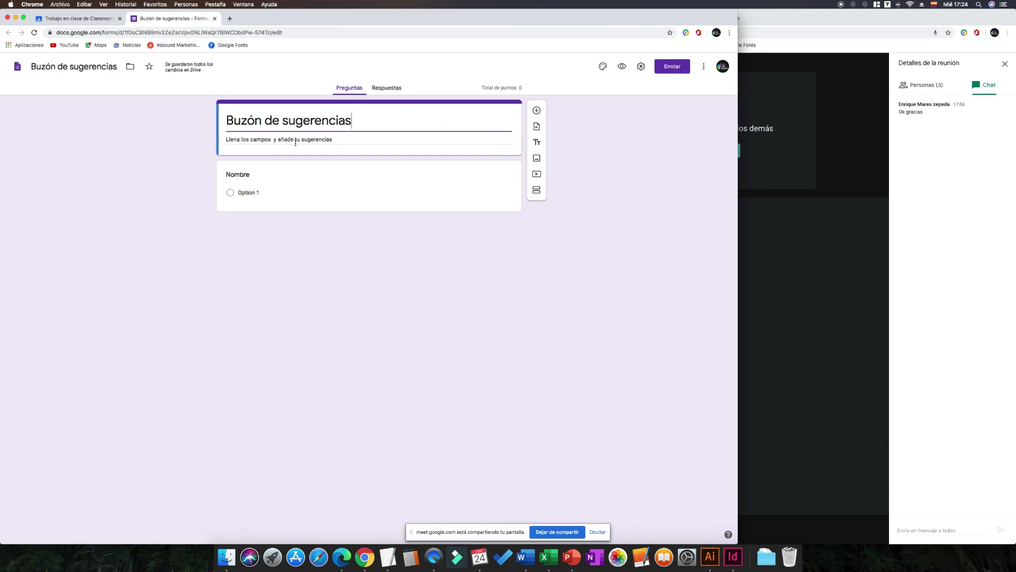
Change the answer type of the Nombre question to Respuesta breve
click(263, 177)
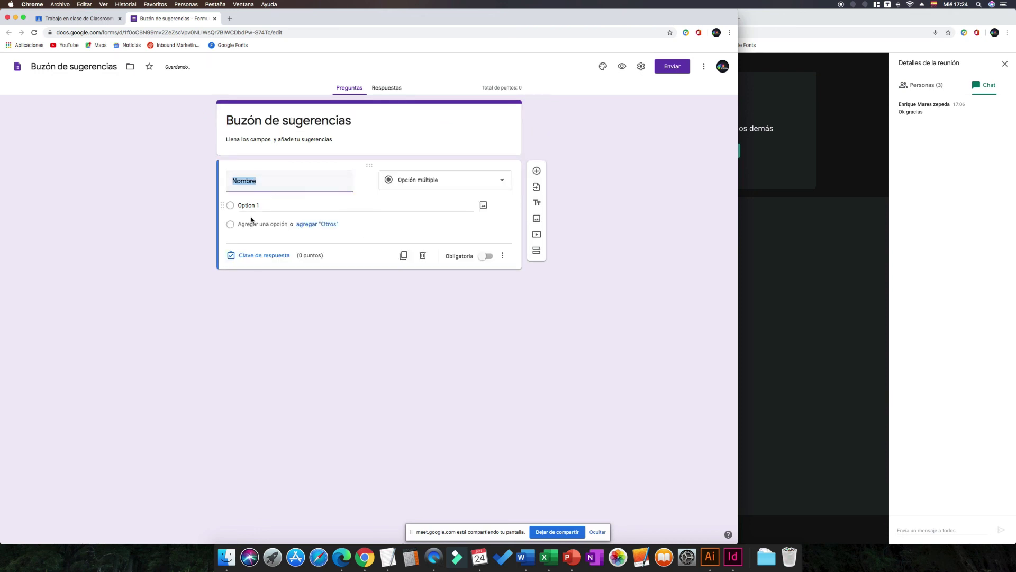
click(416, 180)
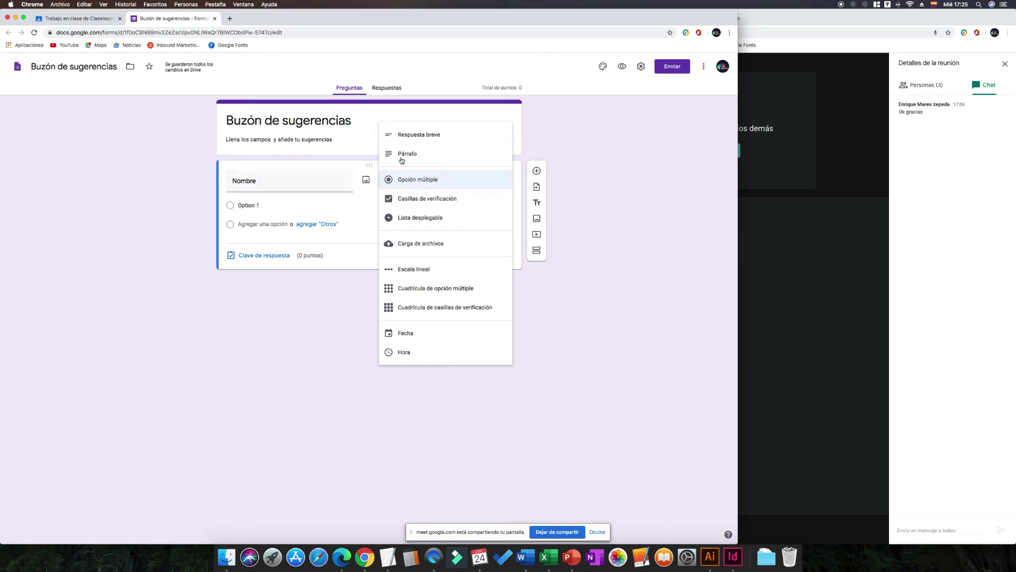
click(432, 144)
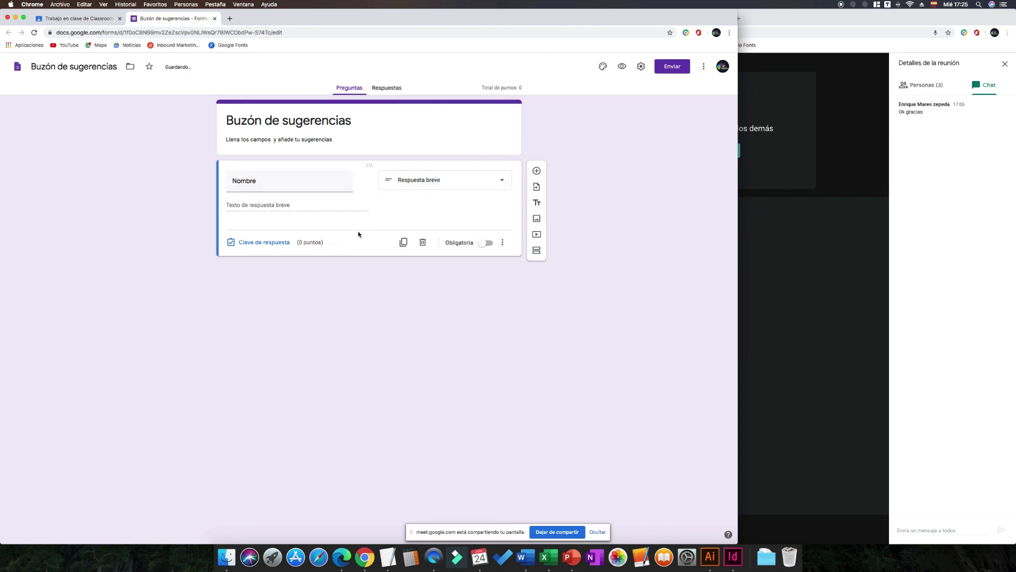
Add a second question titled Correo electrónico with a short answer
click(536, 171)
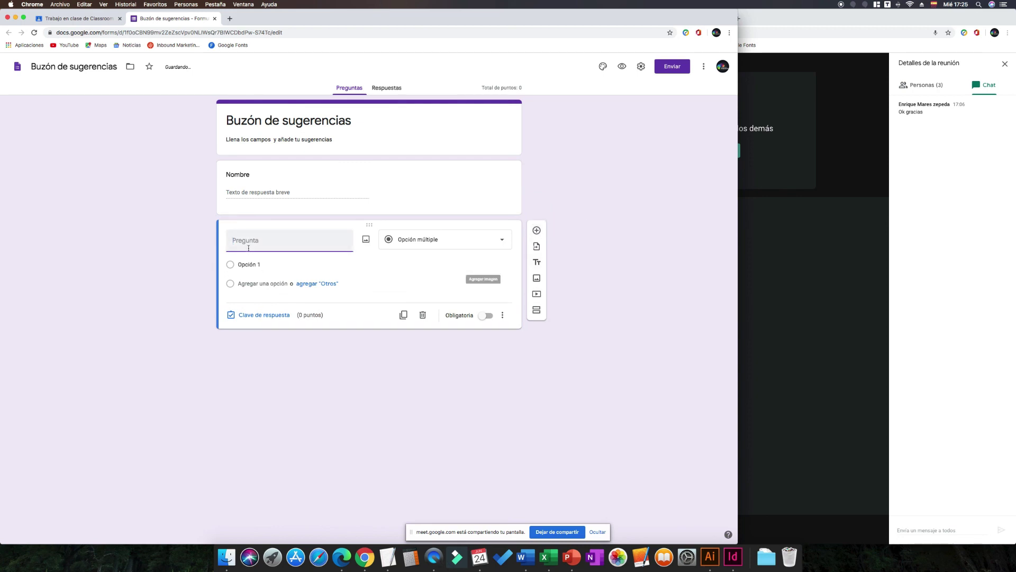
text(Correo)
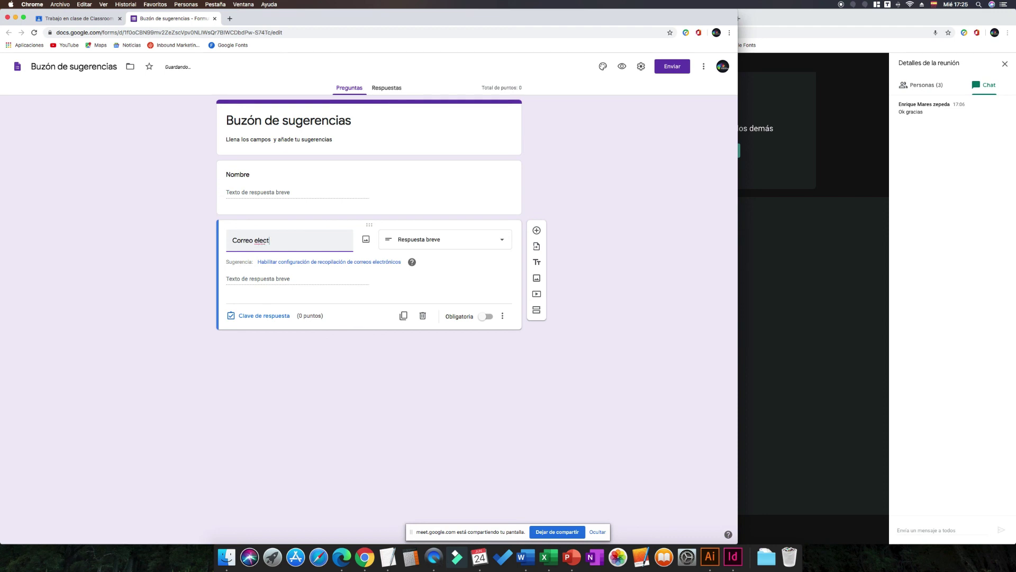
text(electrónico)
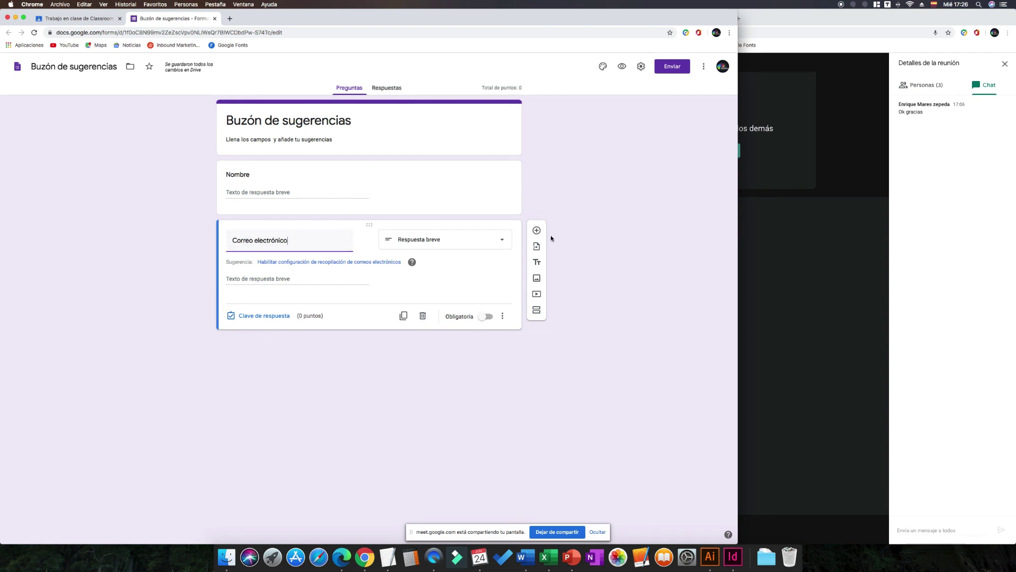
Add a third question below Correo electrónico and set its answer type to Párrafo
click(537, 230)
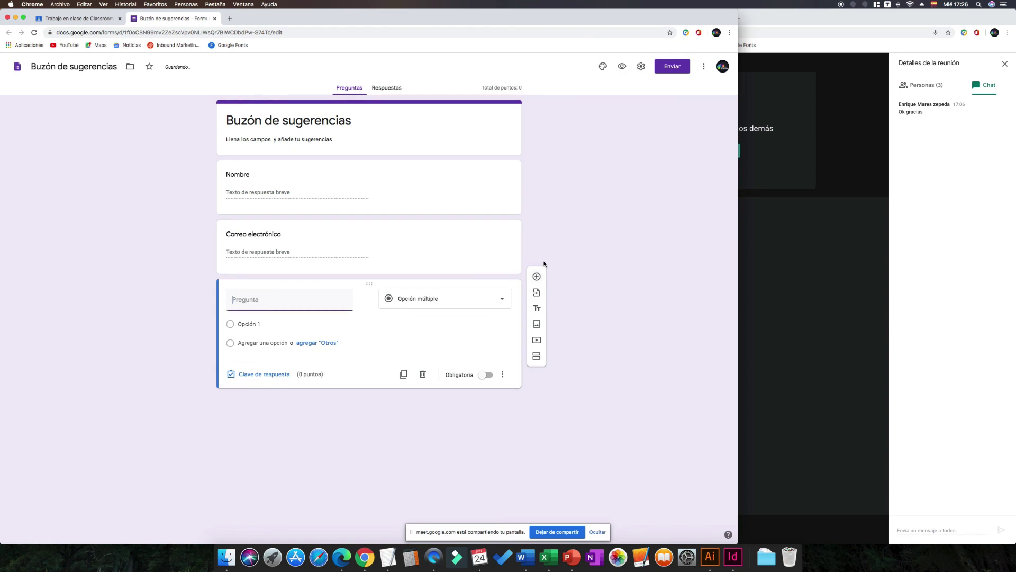
click(484, 307)
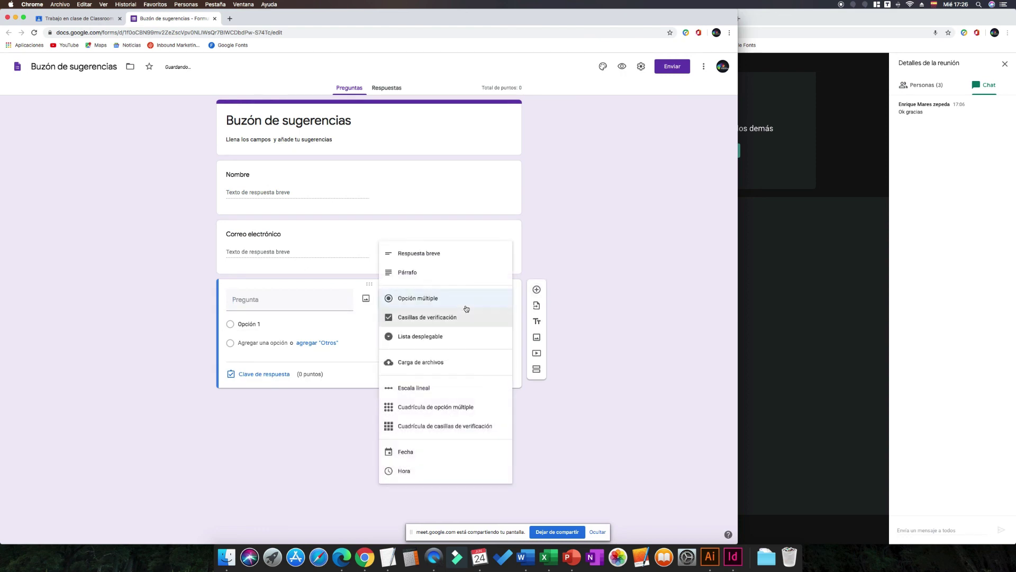
click(431, 275)
Title the new paragraph question "Déjame tus comentarios"
click(282, 305)
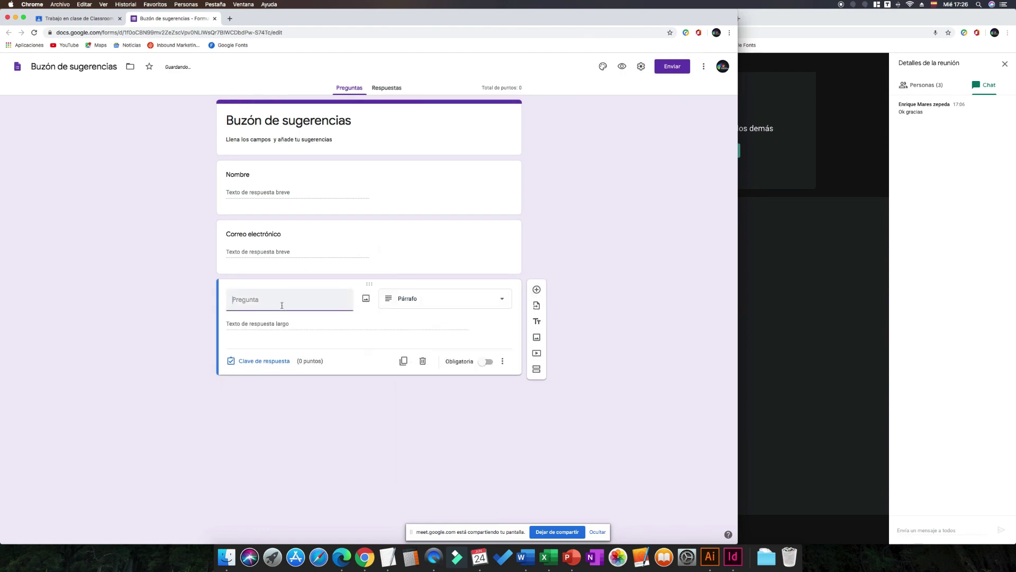
text(Comenta)
key(BackSpace)
key(BackSpace)
key(BackSpace)
key(BackSpace)
text(D)
key(BackSpace)
text(mentarios)
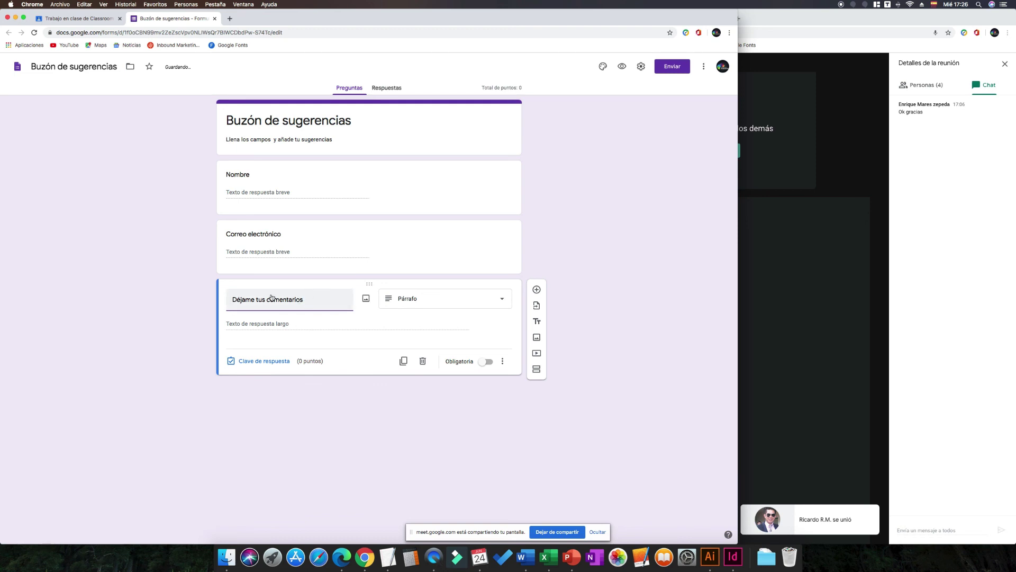
click(342, 324)
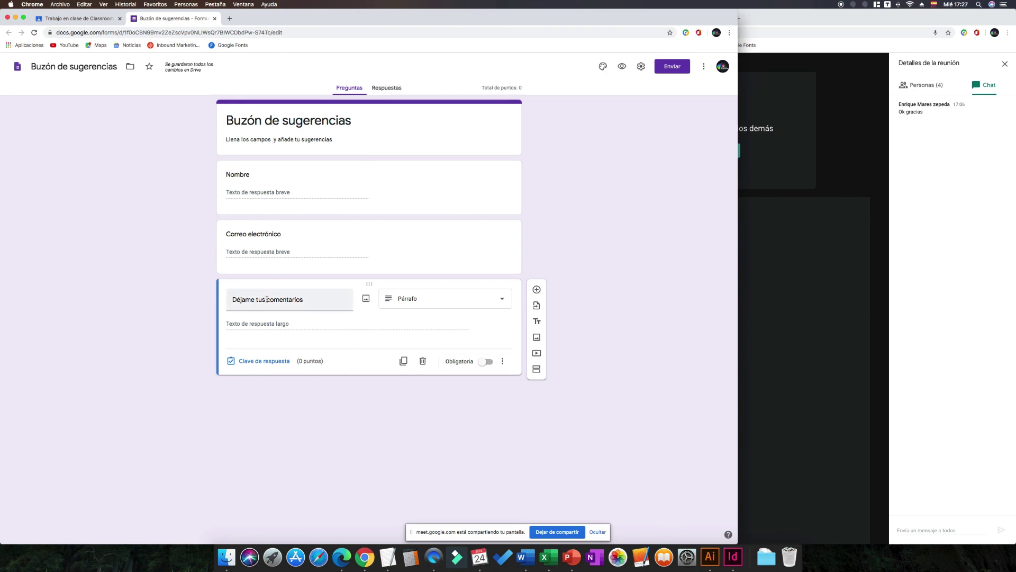
Add a short-answer question titled Teléfono directly below the Correo electrónico question
click(461, 255)
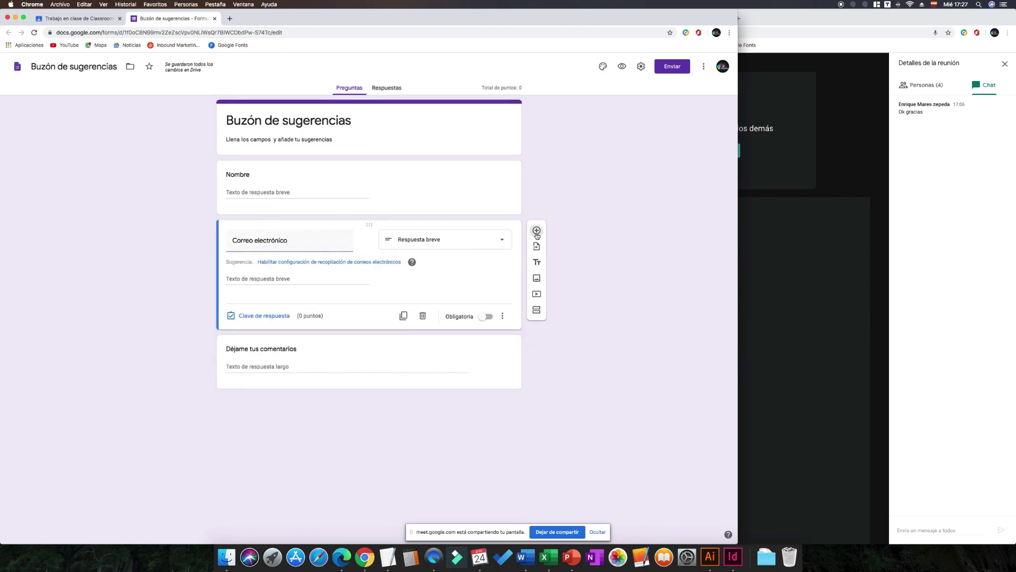
click(537, 231)
text(Tel)
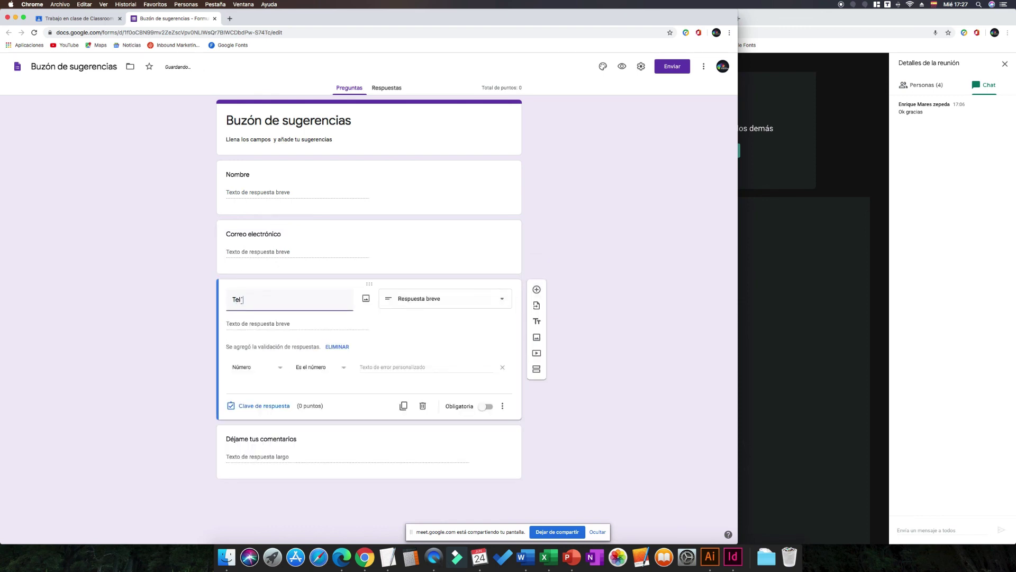
text(éfono)
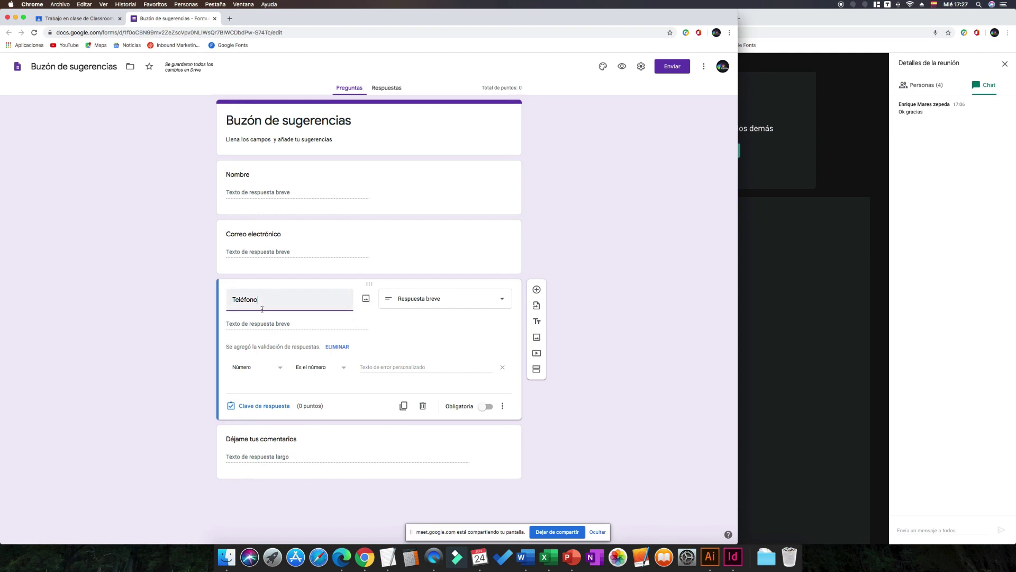
Set the response validation of the Teléfono question to Número with the condition Es el número
click(278, 370)
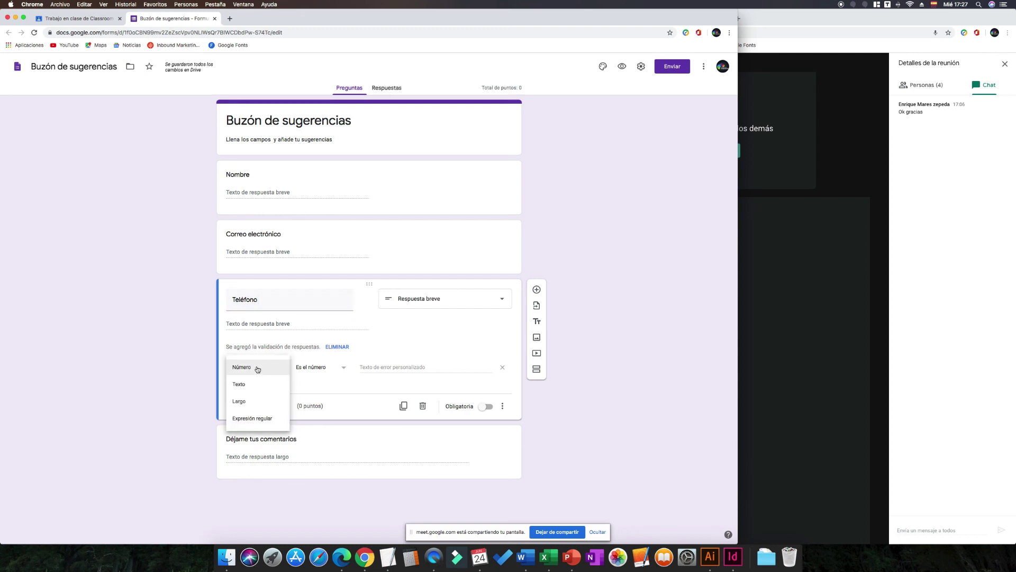
click(244, 370)
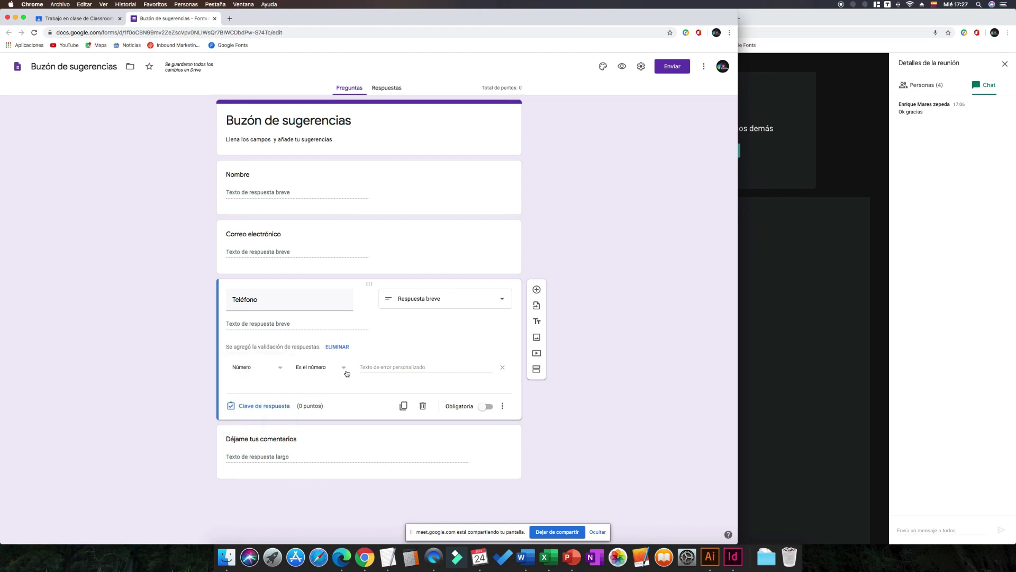
click(347, 371)
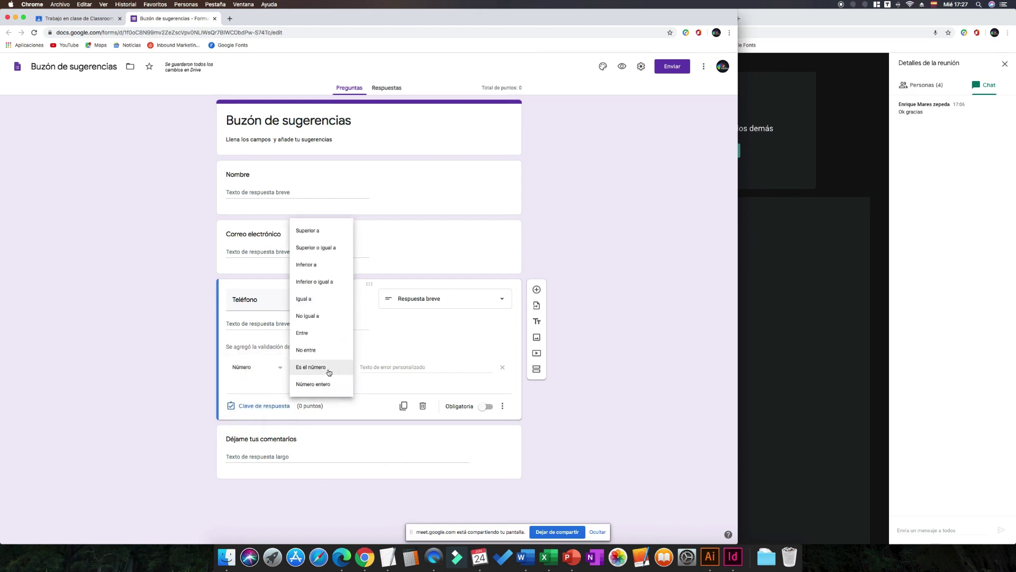
click(325, 369)
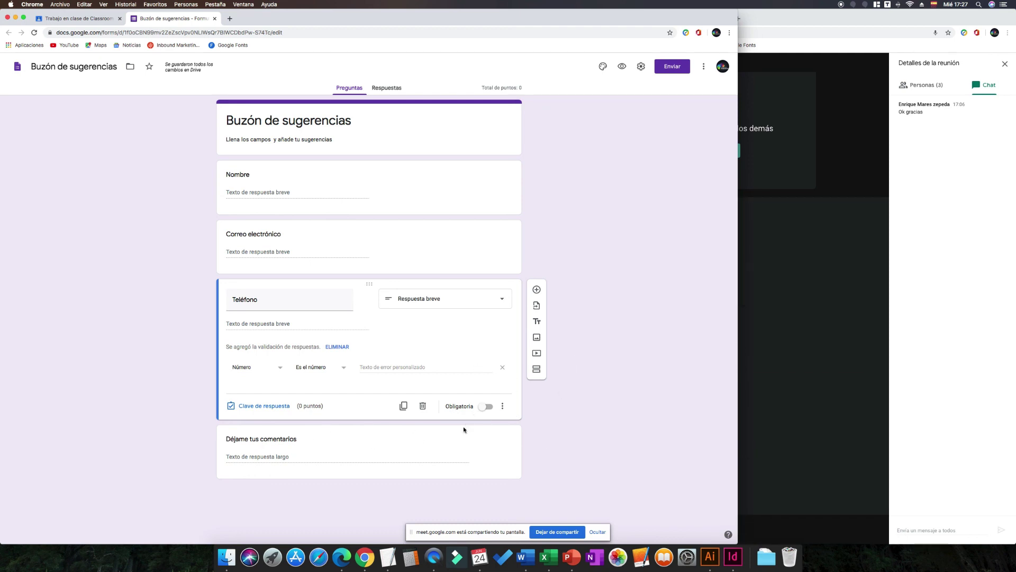
Review the form's sending options without sending it, then close the form and return to the assignment draft
click(677, 70)
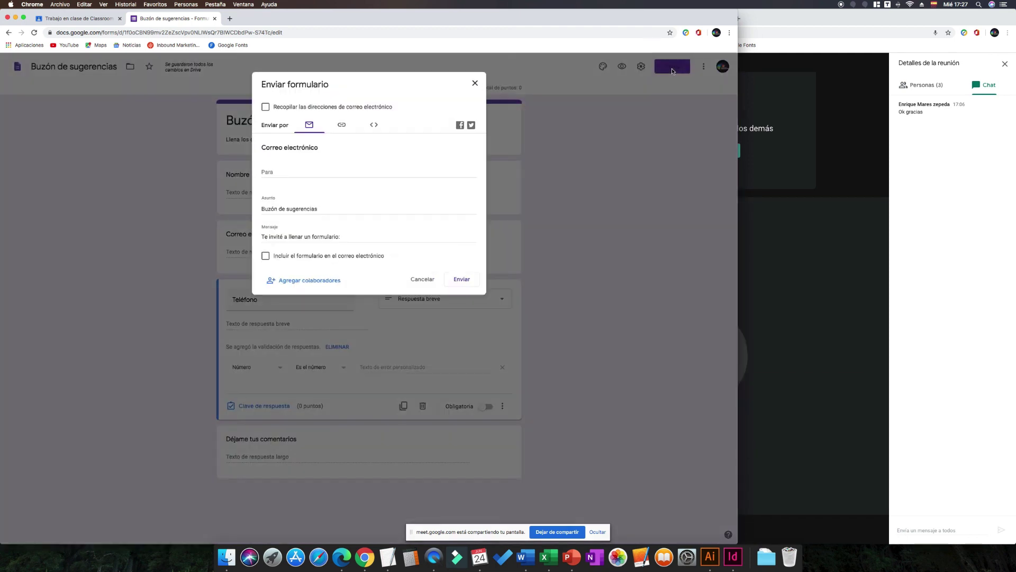
click(474, 84)
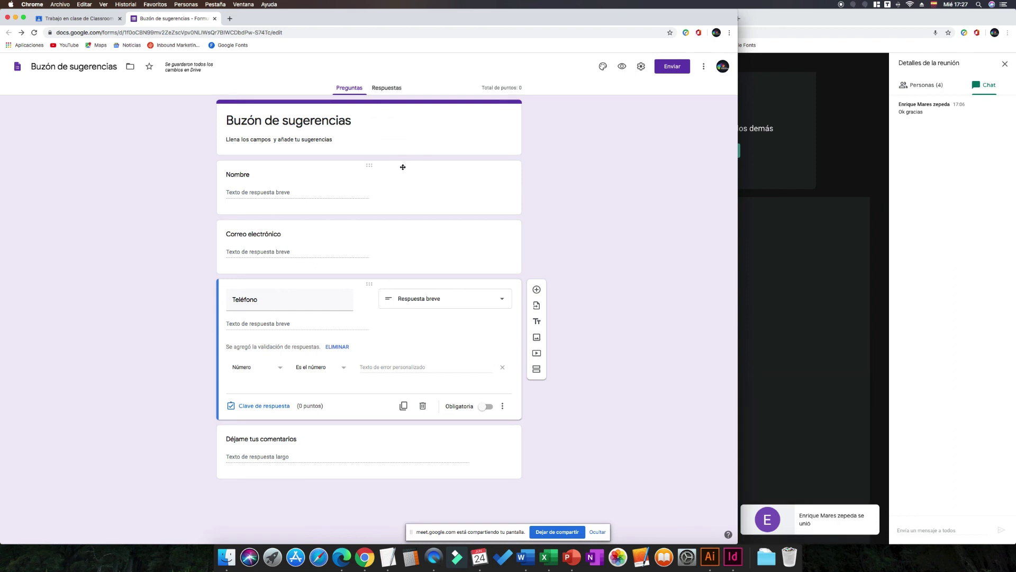
click(94, 19)
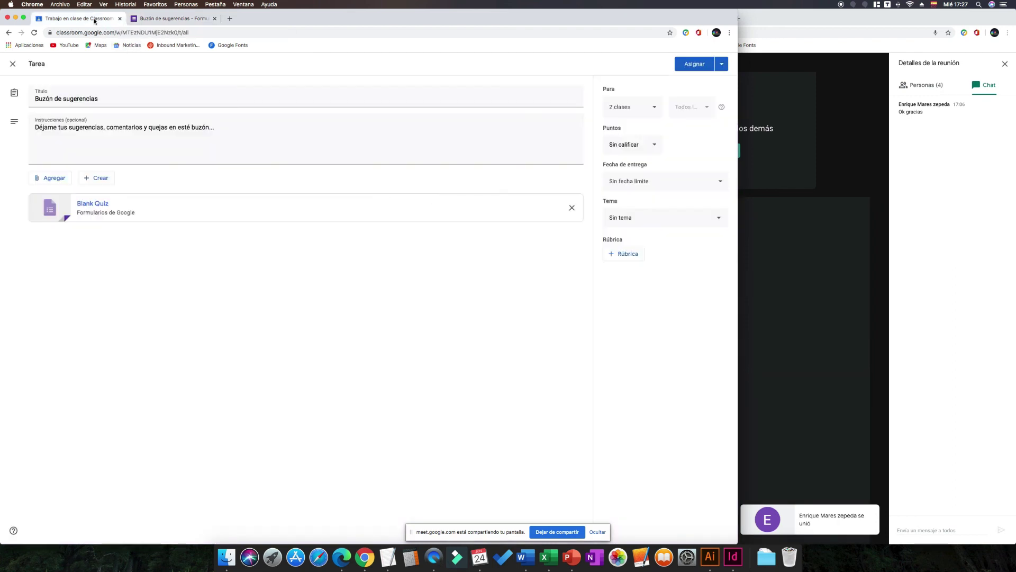
click(189, 24)
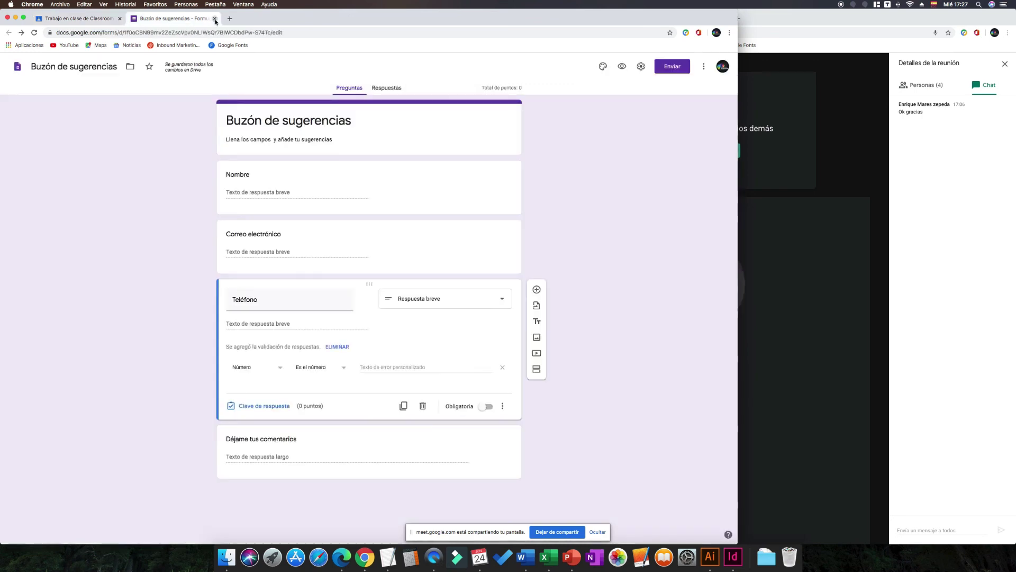
click(214, 19)
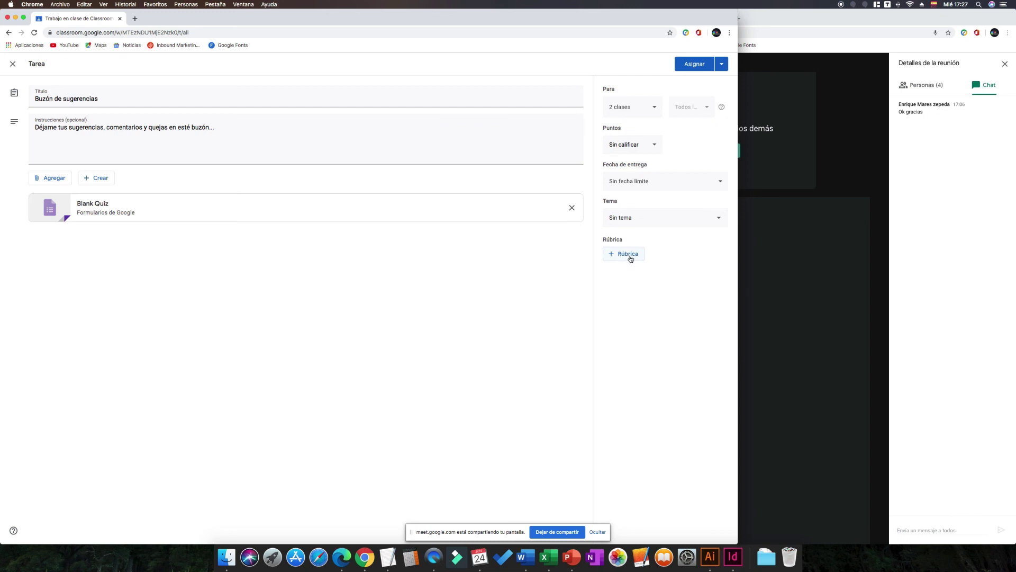
Open the form attached to the assignment to check its questions, and close it again
click(121, 211)
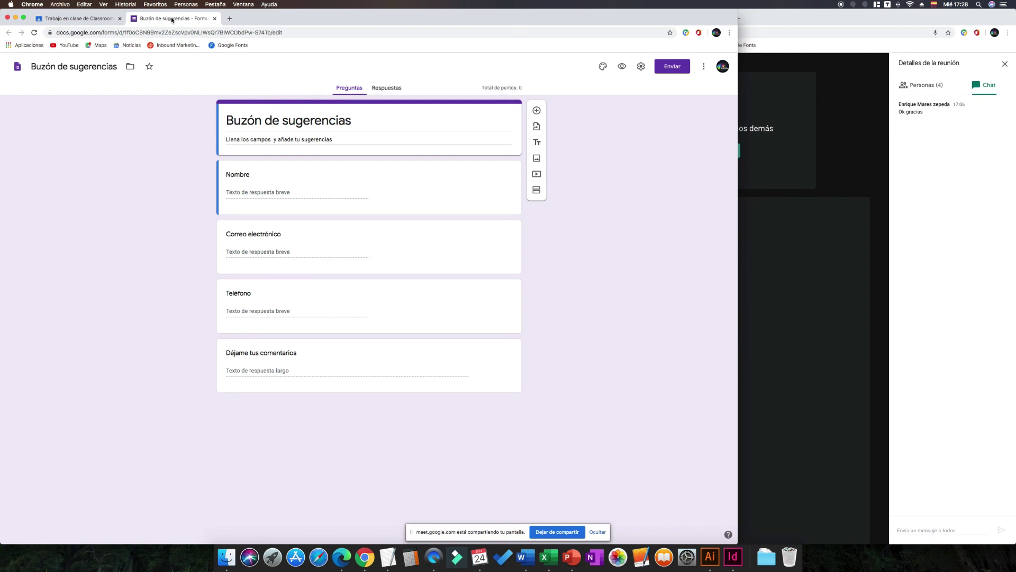
click(91, 20)
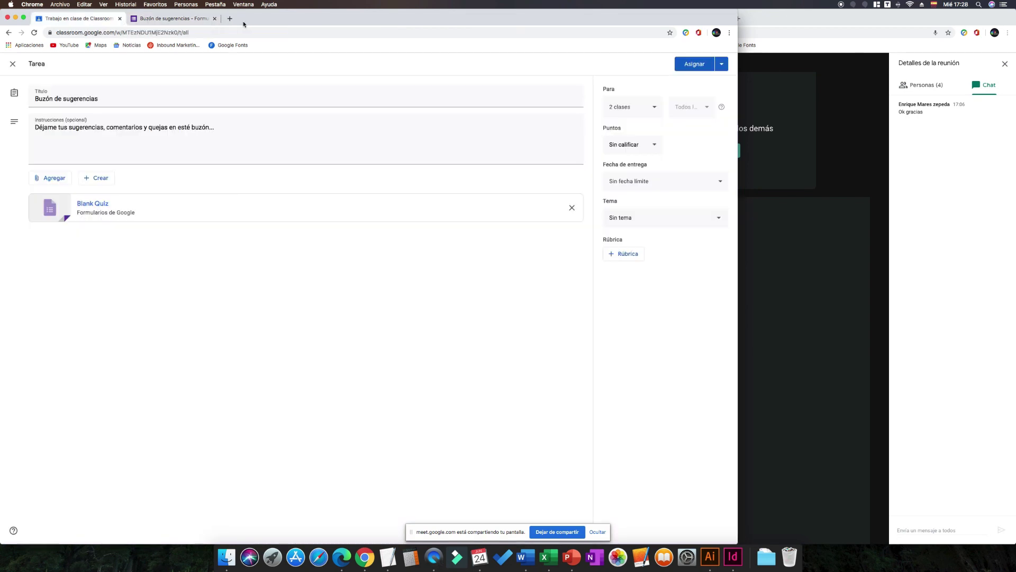
click(200, 22)
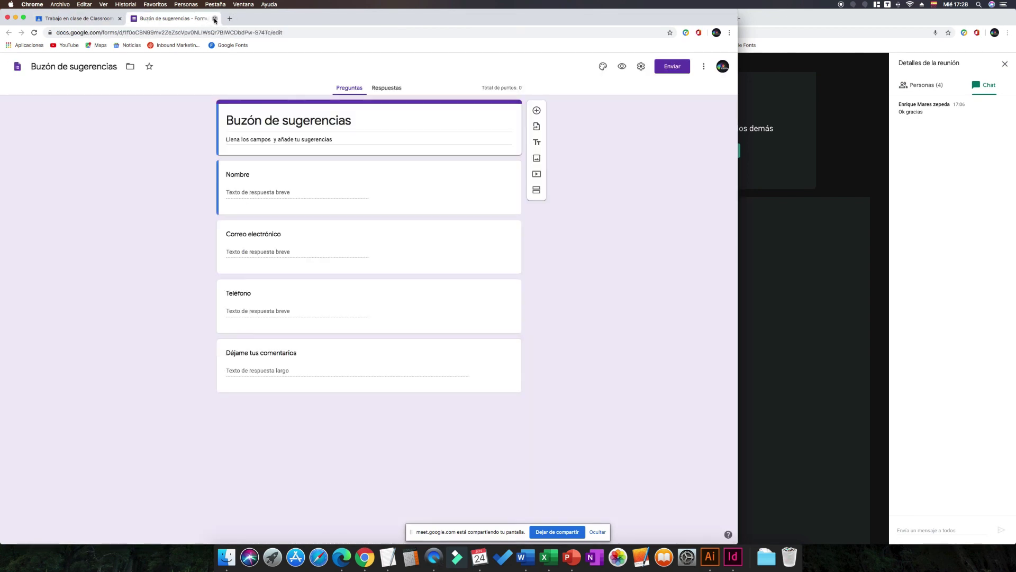
click(214, 19)
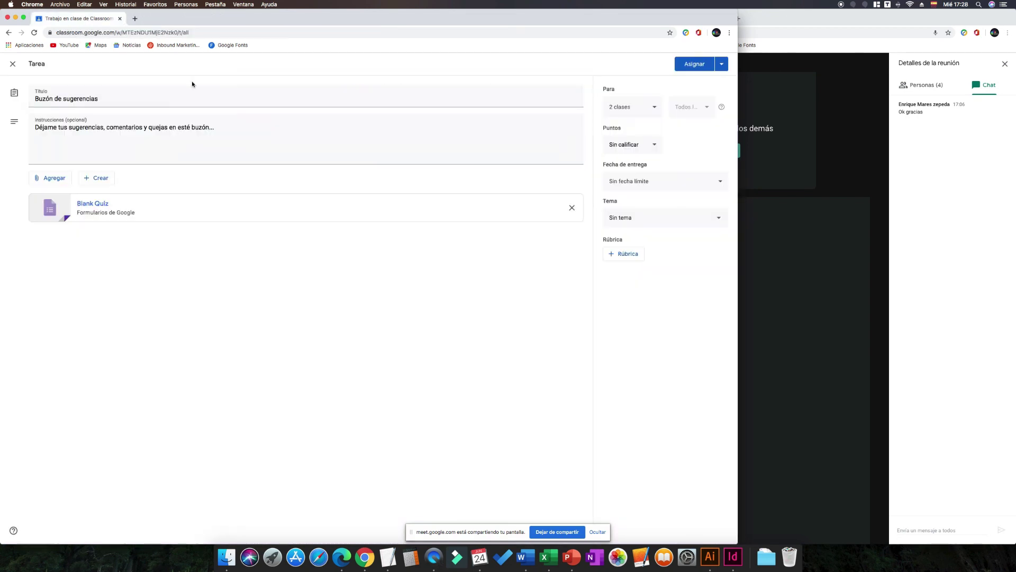
Assign the Buzón de sugerencias task to the two classes and review the kinds of classwork that can be created
click(697, 65)
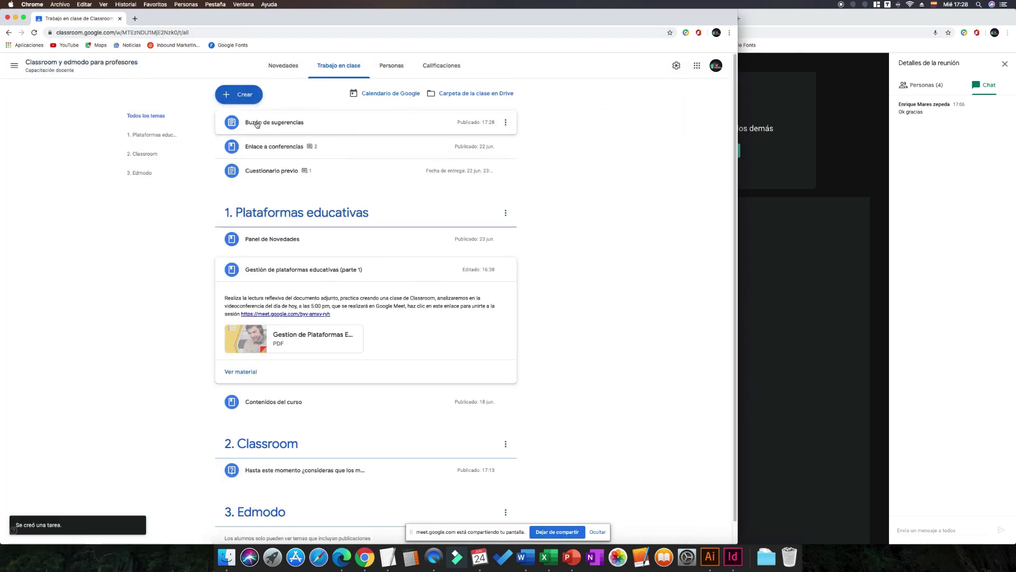
click(250, 97)
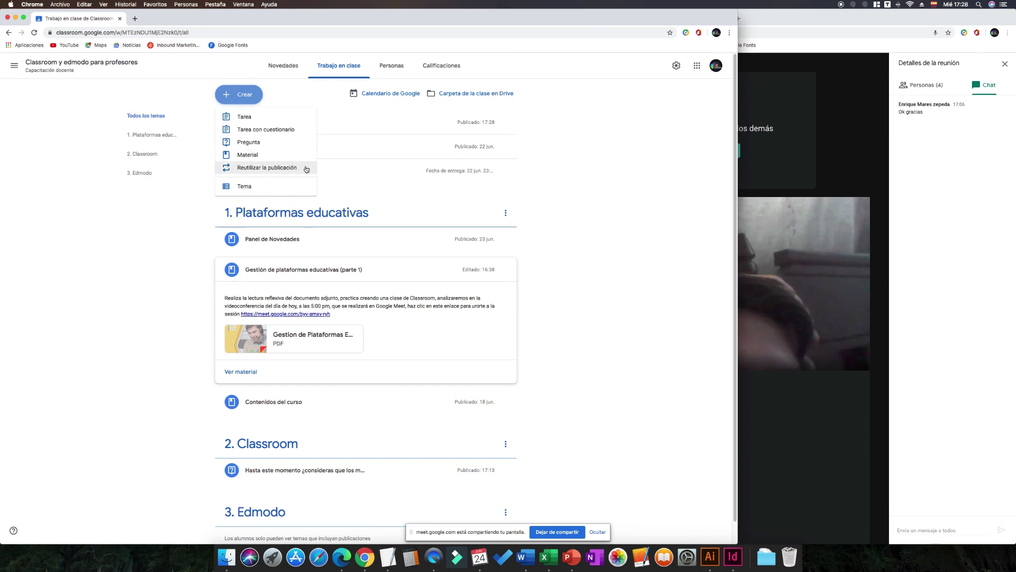
click(544, 201)
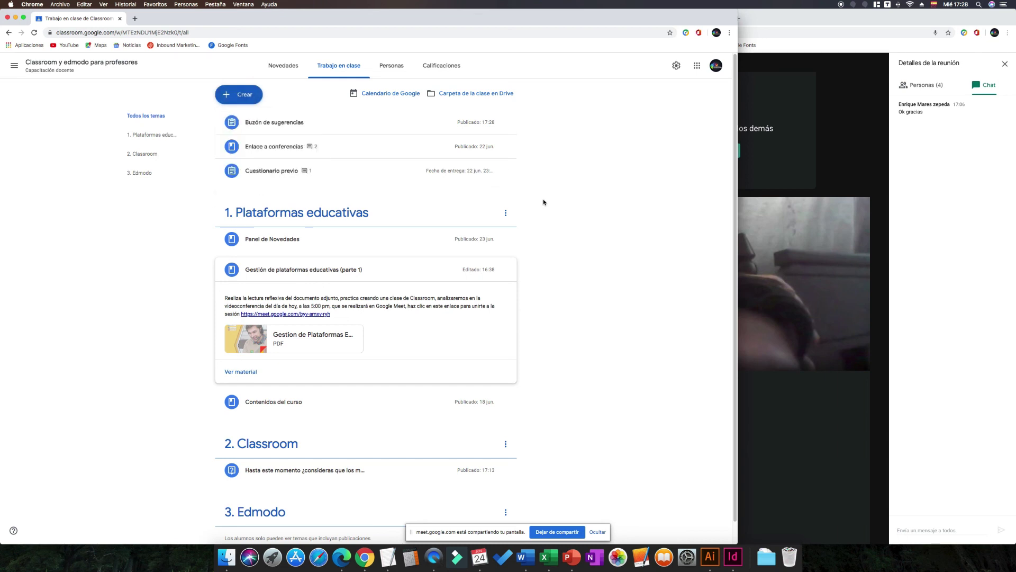
View the class's Google Calendar, discard the blank event draft, and return to the classwork page
click(386, 94)
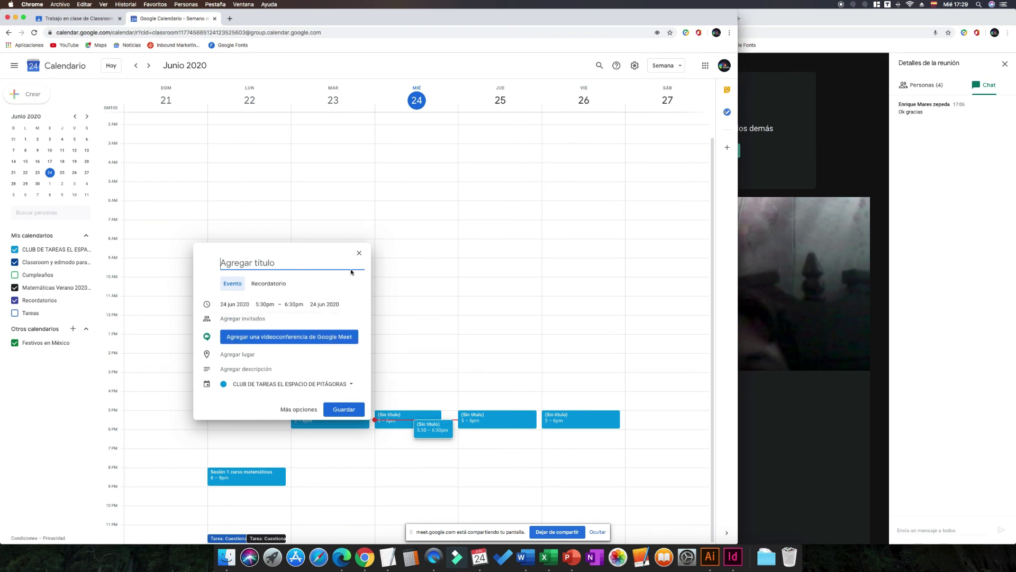
click(359, 253)
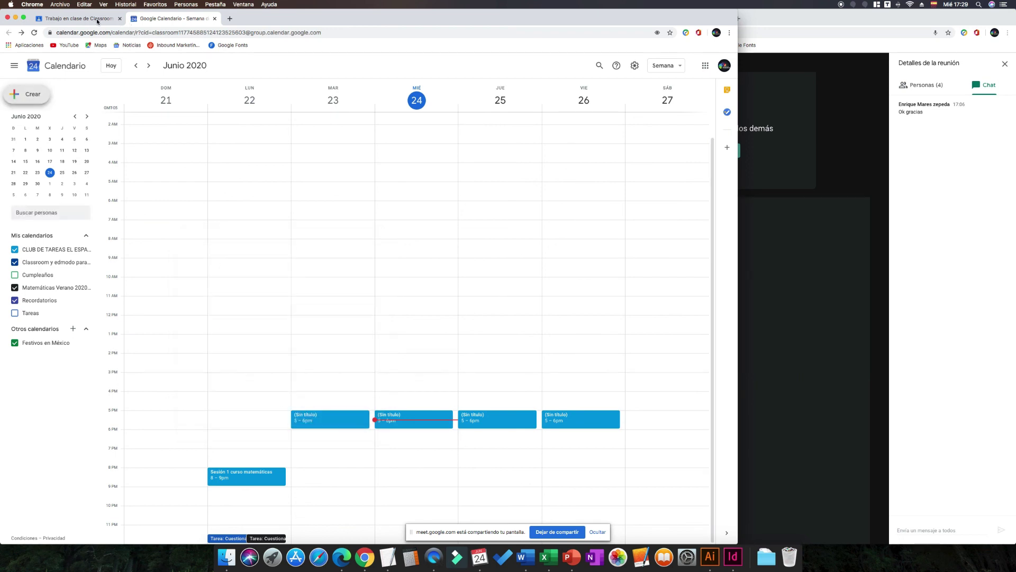
click(79, 18)
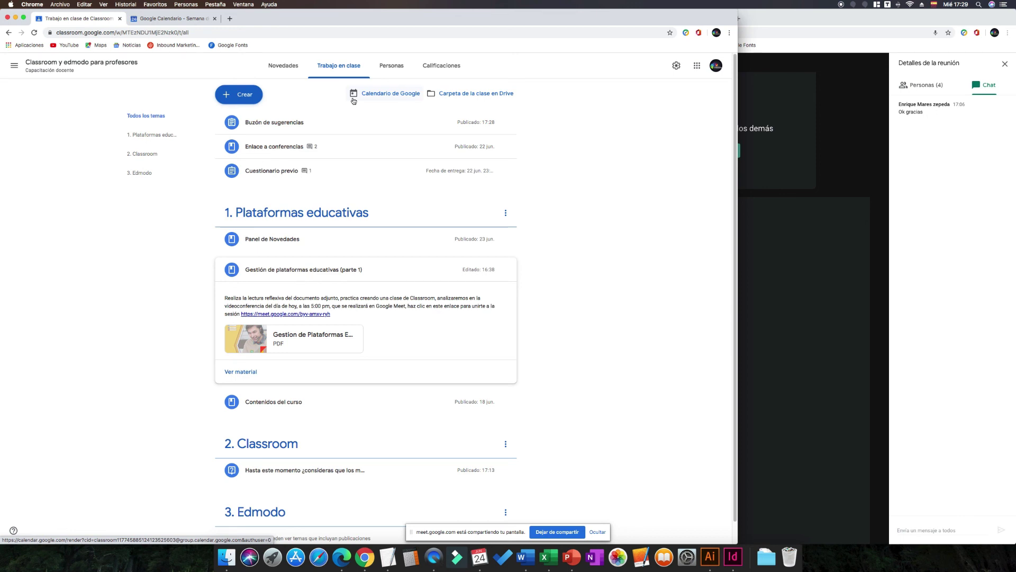
click(371, 99)
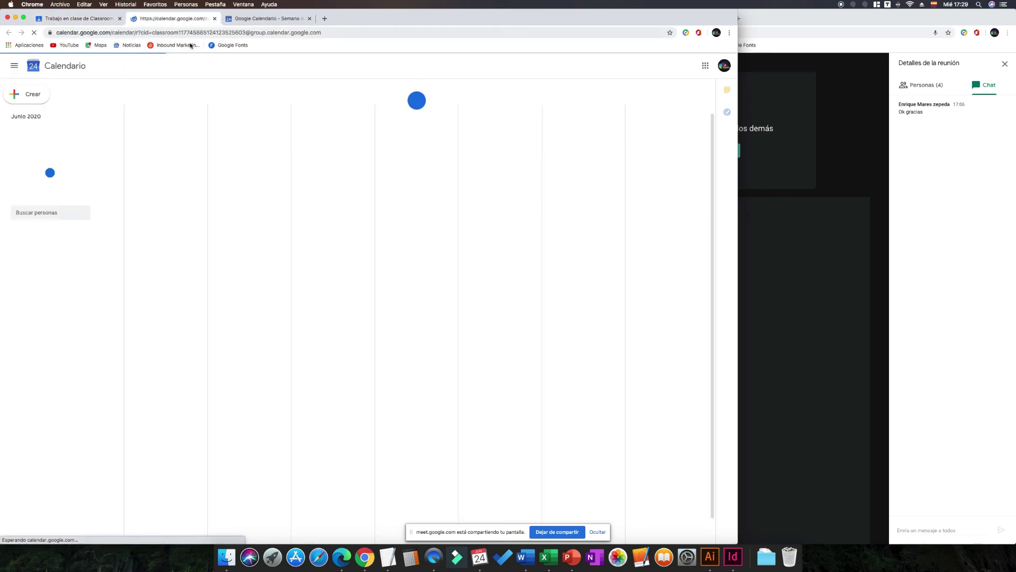
click(214, 19)
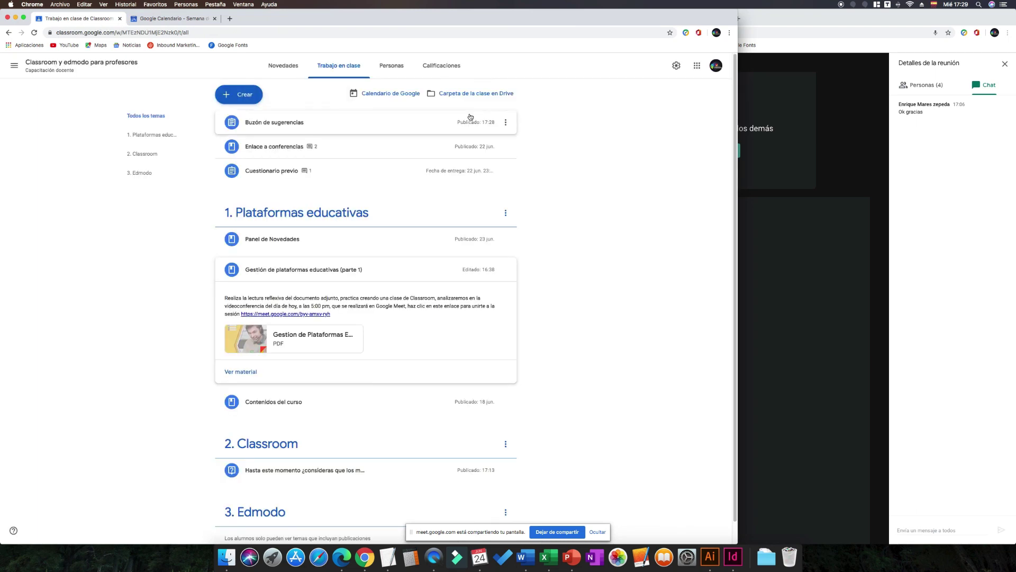
Delete the Presentación básica edmodo file from the class's Drive folder and return to the classwork page
click(500, 97)
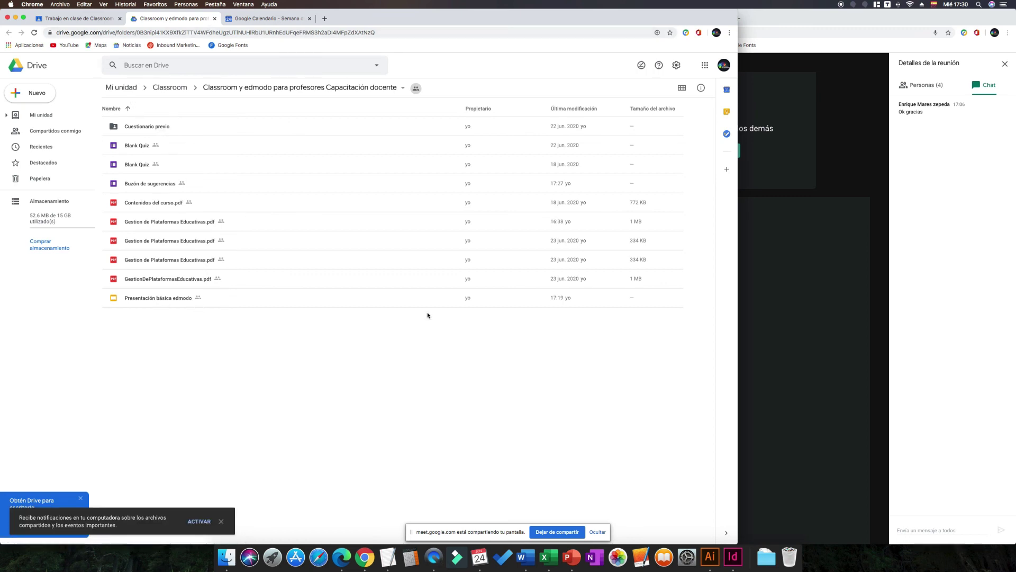
click(212, 300)
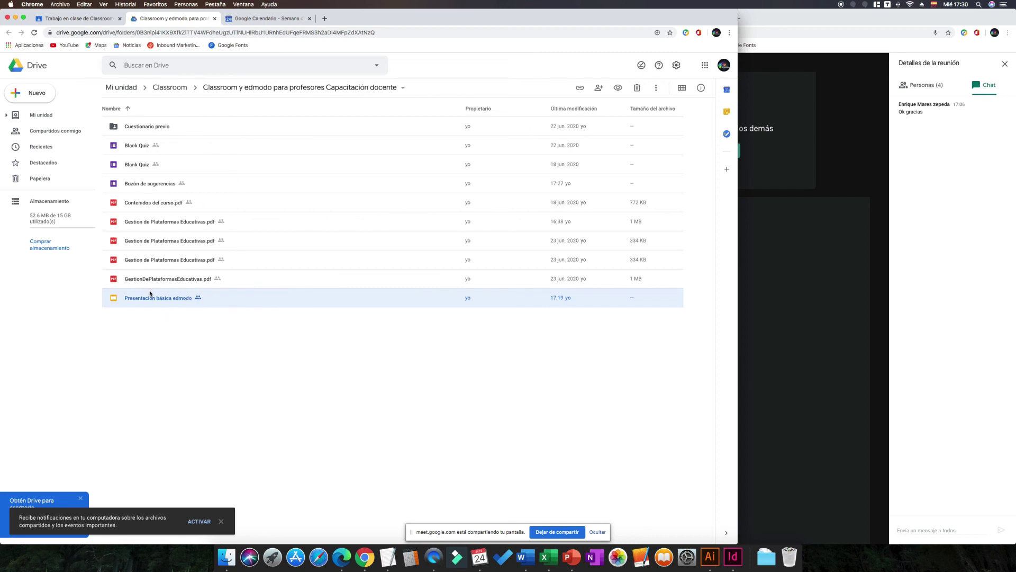
click(637, 88)
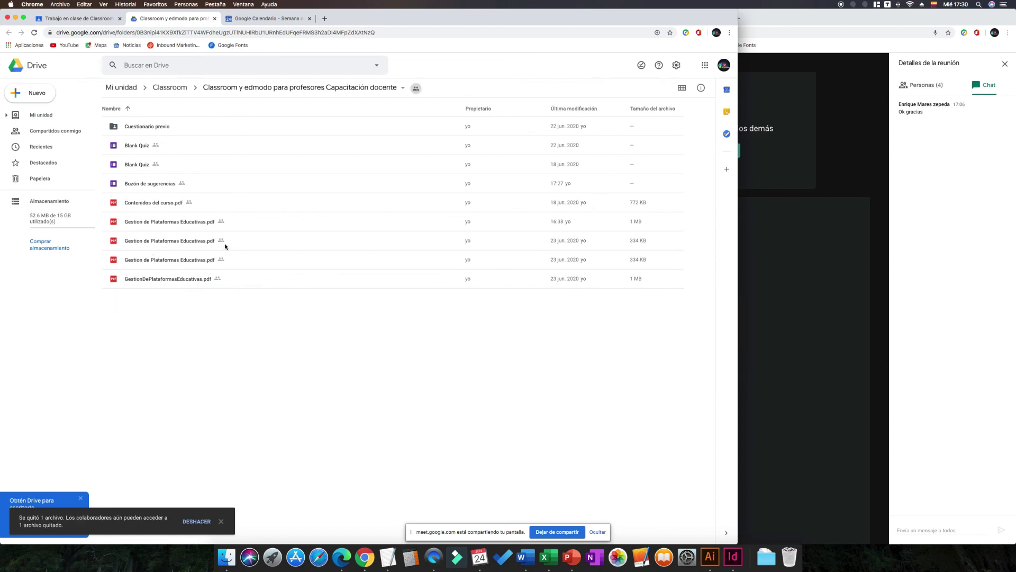
click(215, 19)
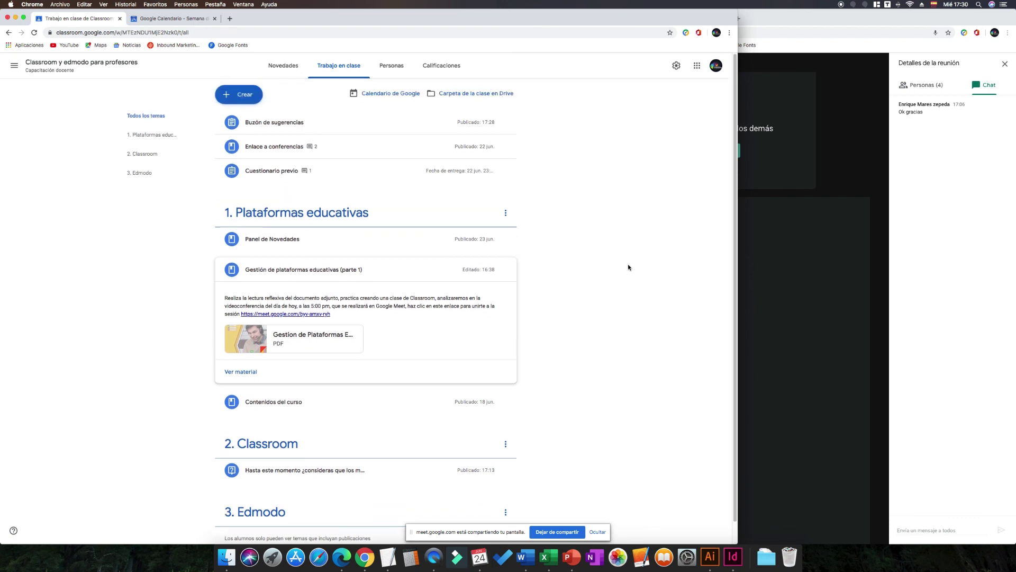
scroll(629, 268, down, 1)
scroll(628, 267, up, 1)
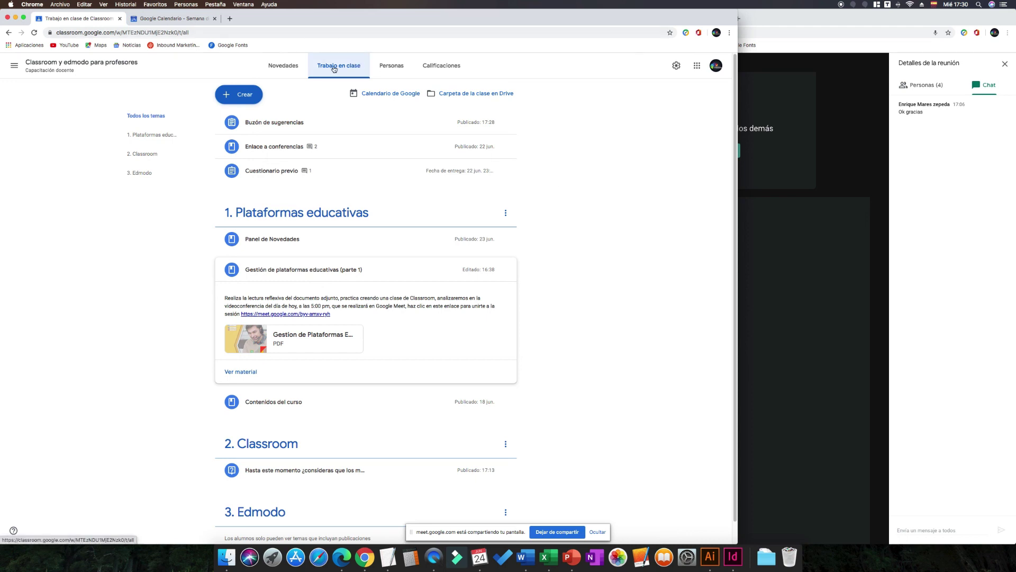
click(940, 259)
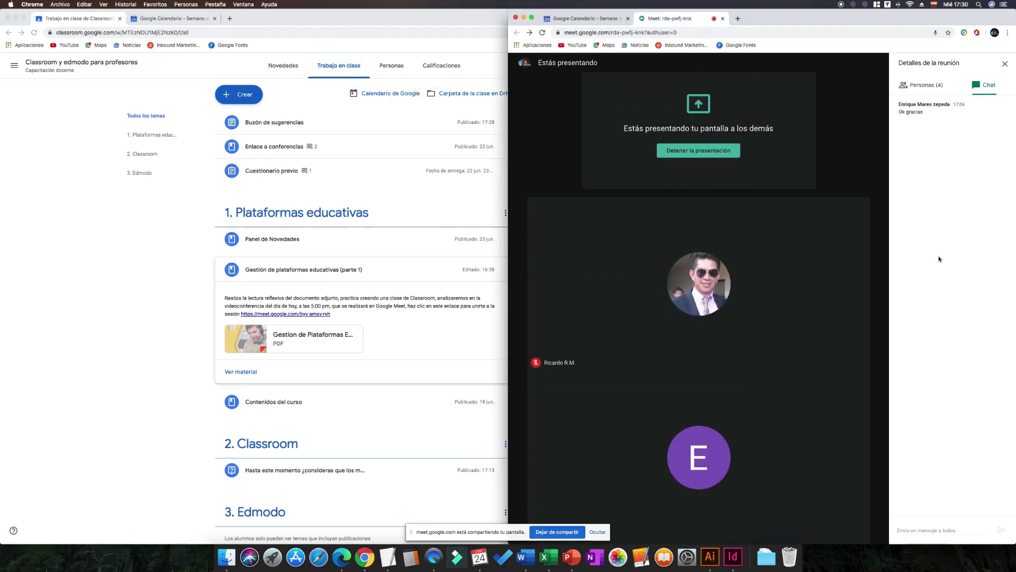
mouse_move(873, 392)
click(248, 97)
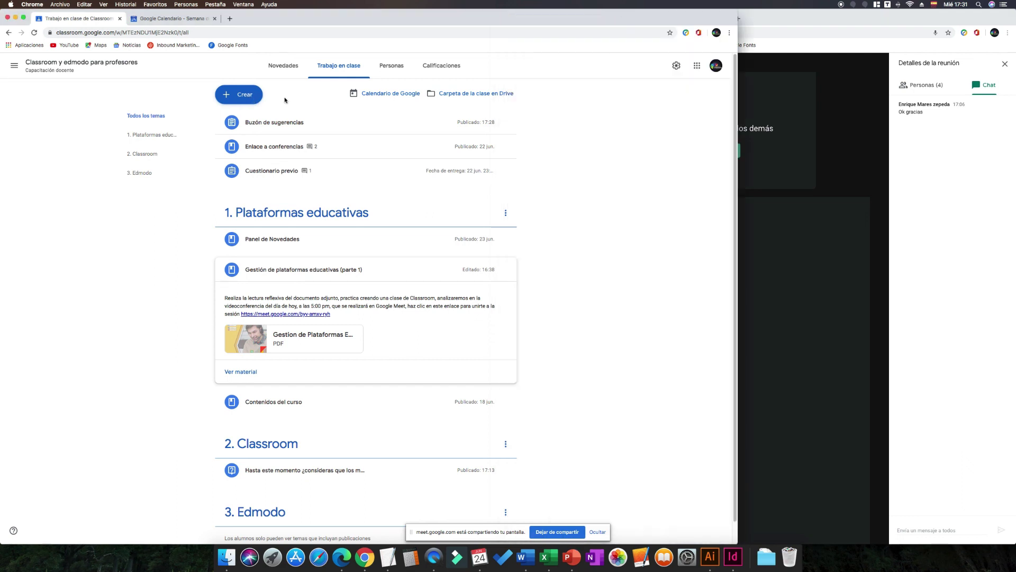
click(248, 97)
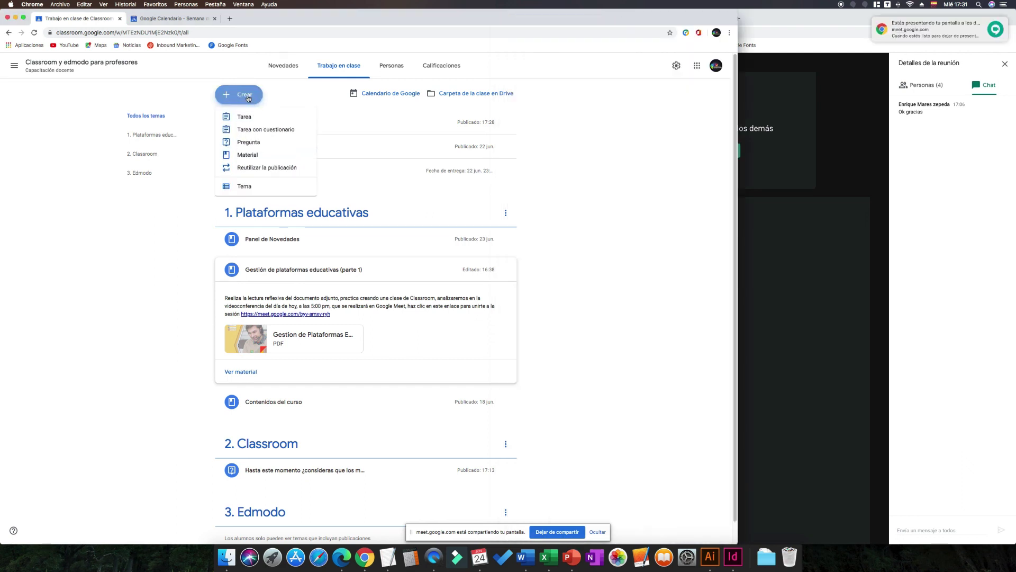
click(300, 102)
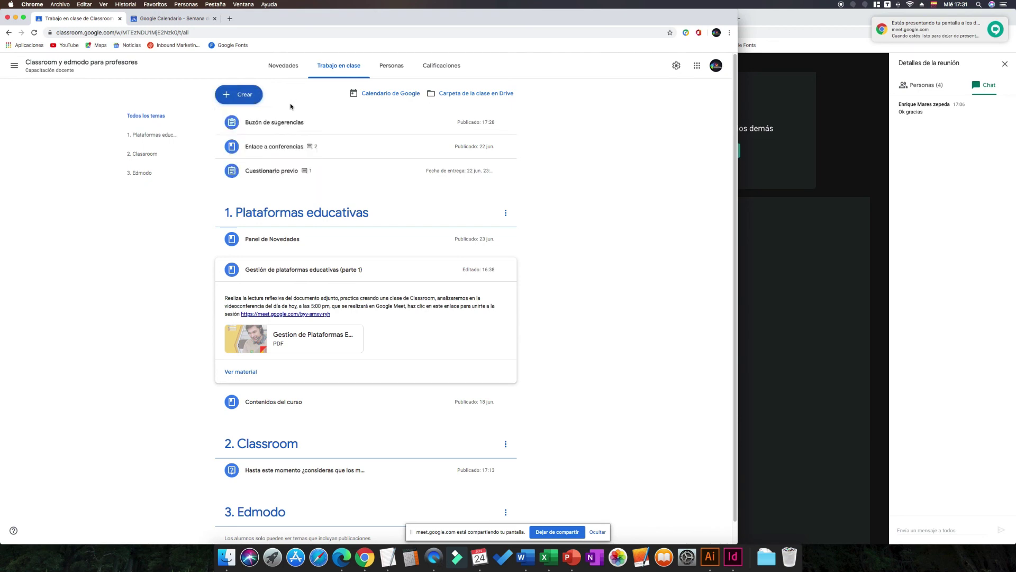
Minimize the Classroom y edmodo para profesores window and bring up the prueba class window, showing the kinds of classwork it can create
click(15, 18)
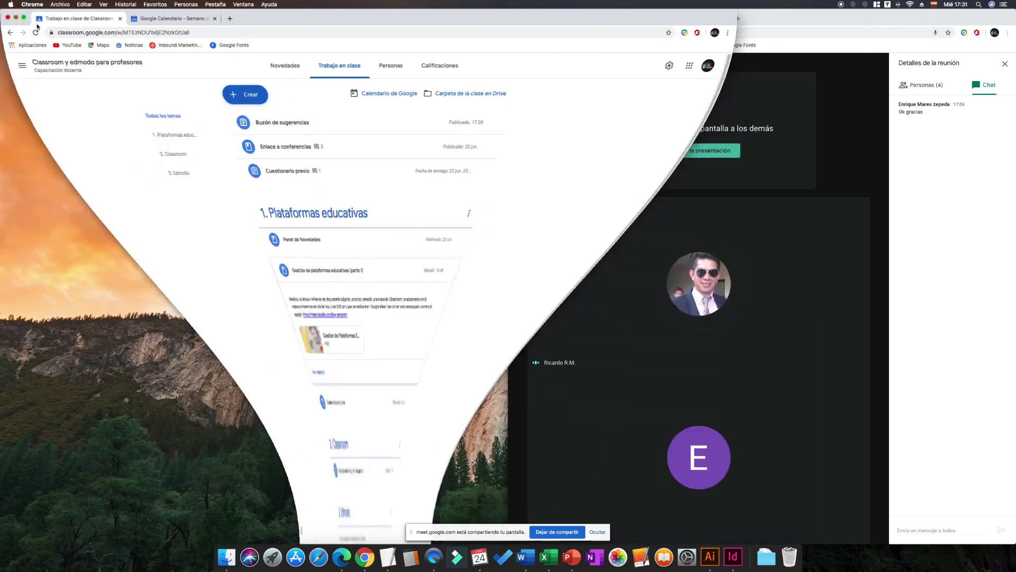
right_click(365, 557)
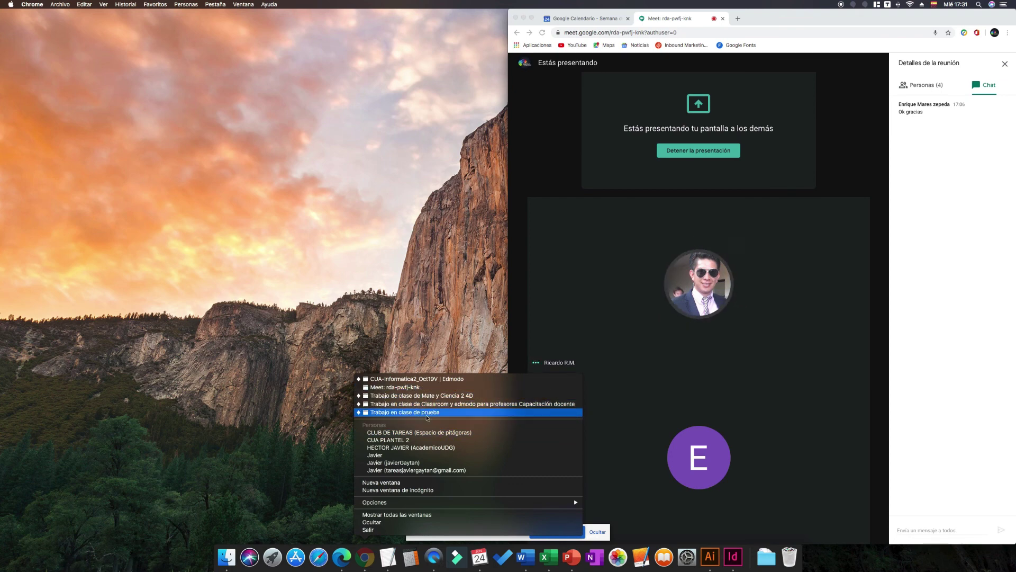
click(424, 413)
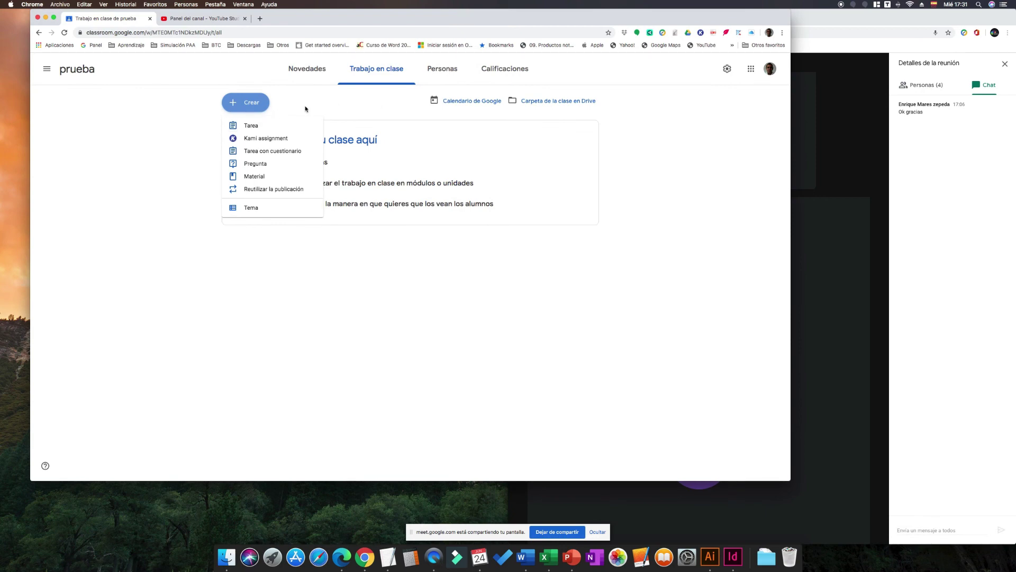
click(249, 103)
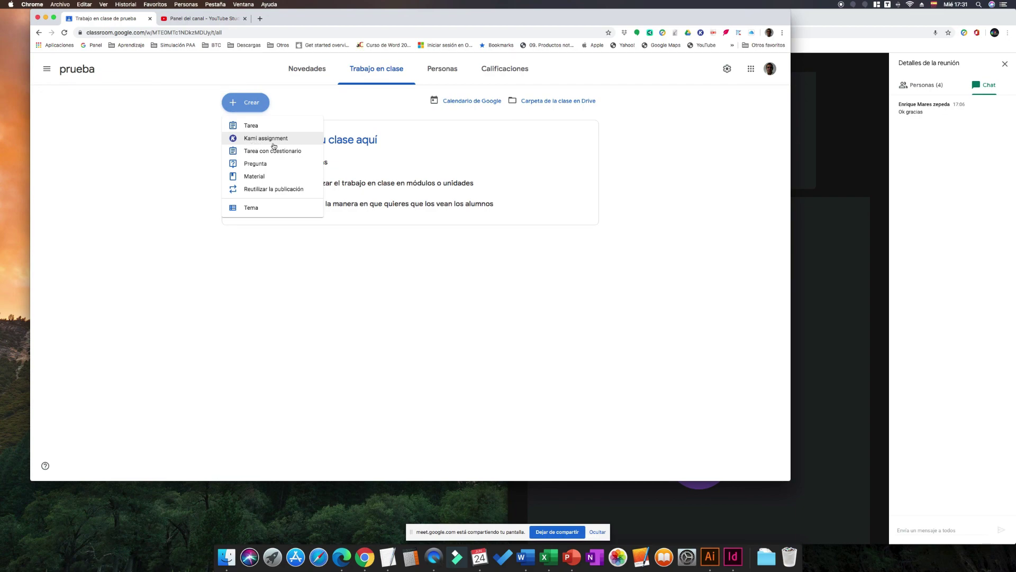
Fit the prueba browser window to the left half of the desktop and return from YouTube Studio to the classwork page, dismissing the creation options
click(212, 18)
drag(719, 19, 0, 118)
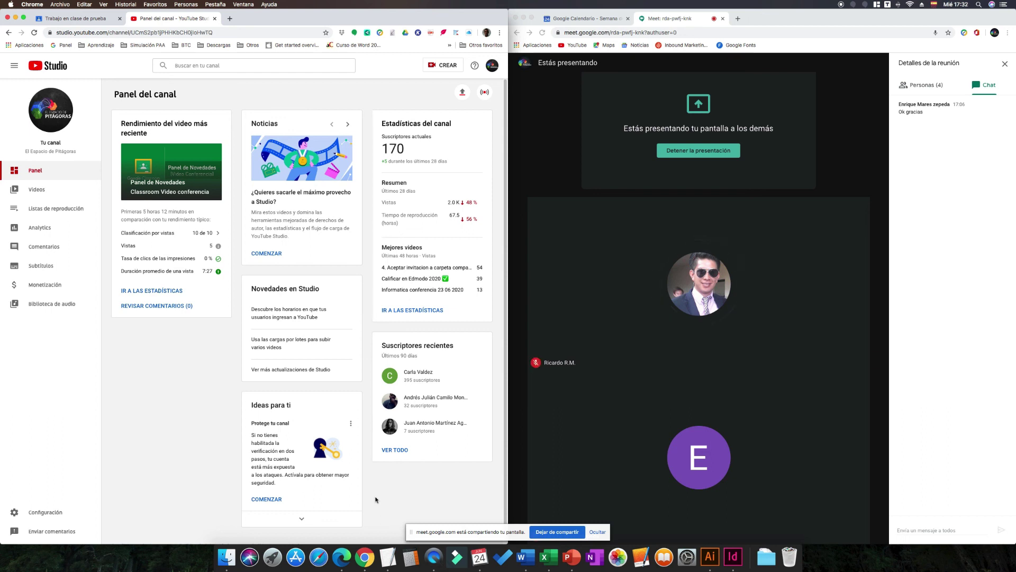
click(91, 20)
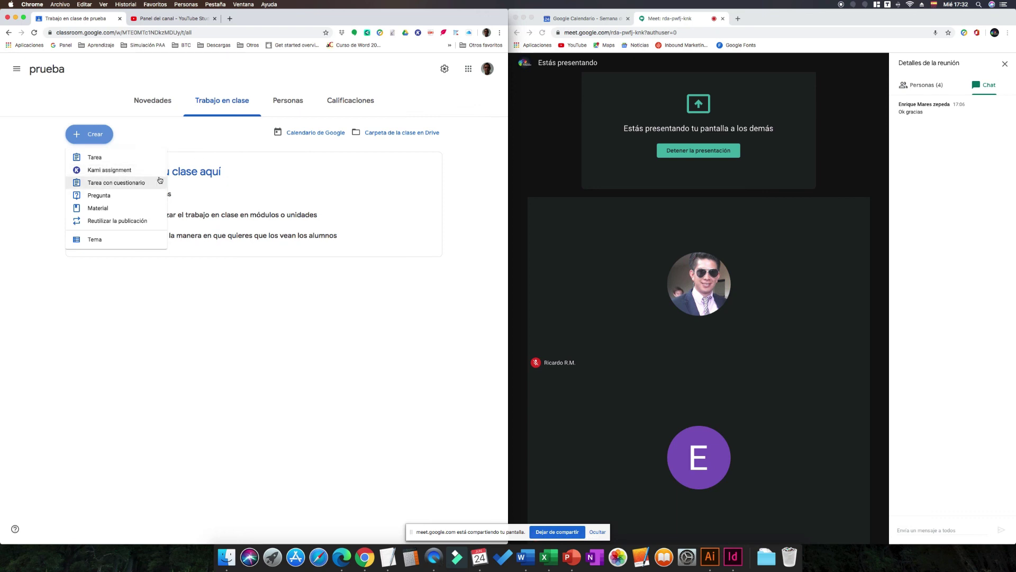
click(363, 204)
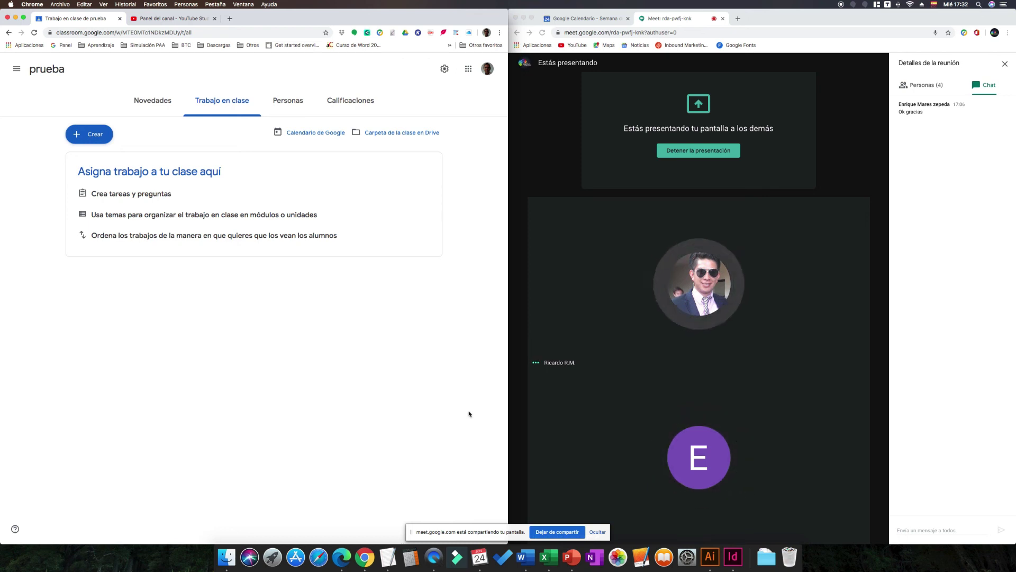
View the Kami assignment option's login page, and reload the prueba classwork page to leave it
click(91, 133)
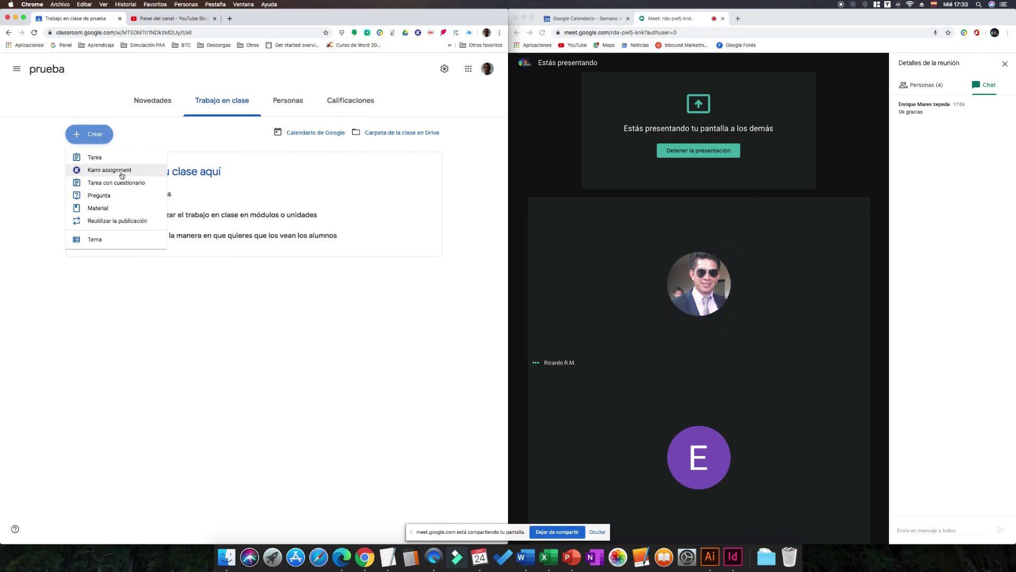
key(Escape)
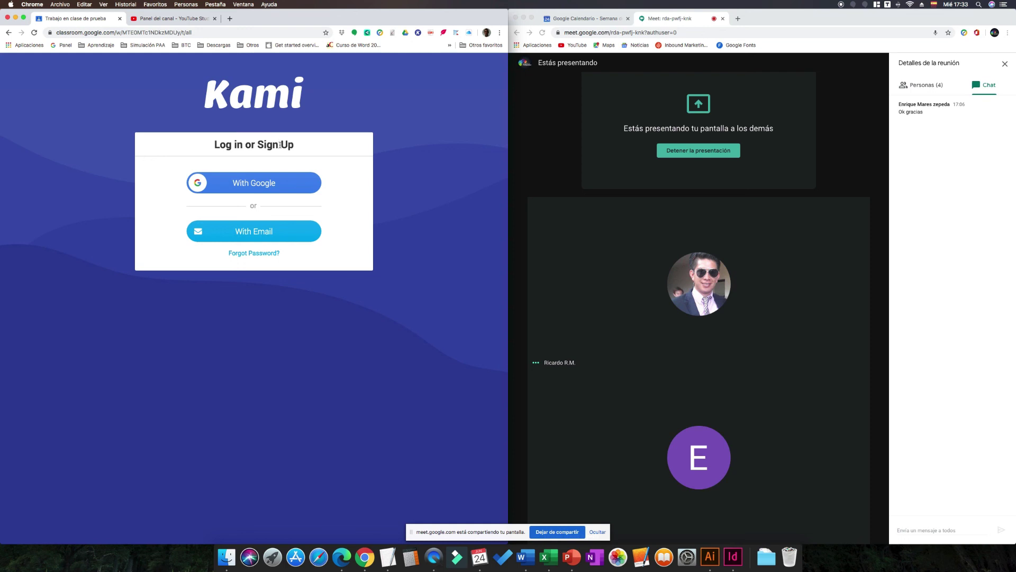
click(11, 37)
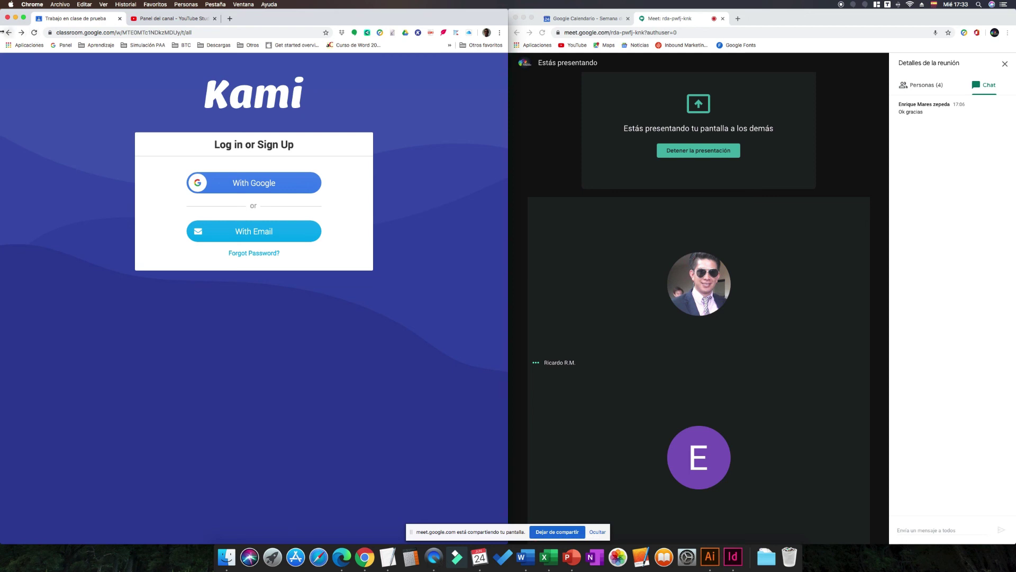
click(129, 33)
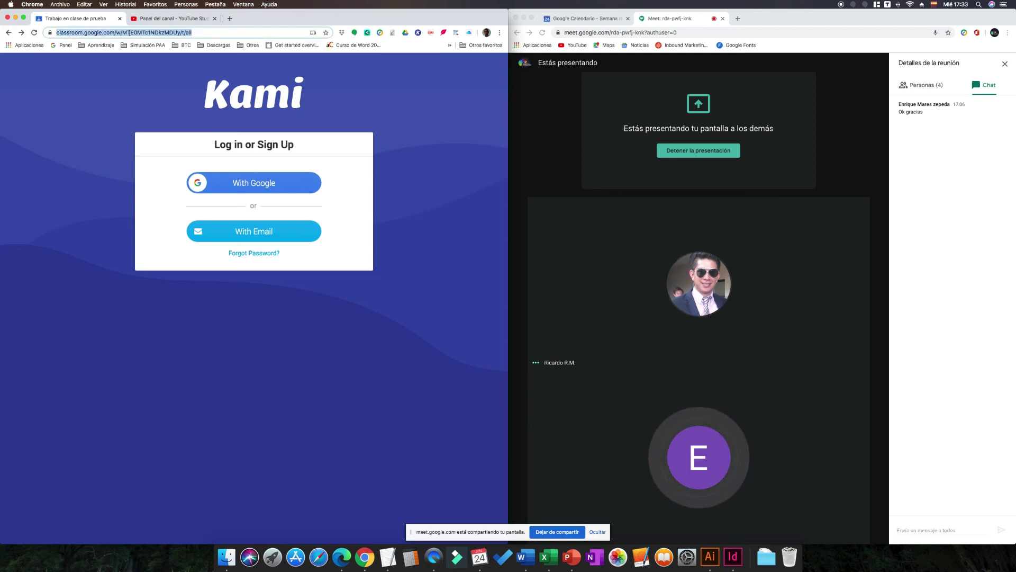
key(Return)
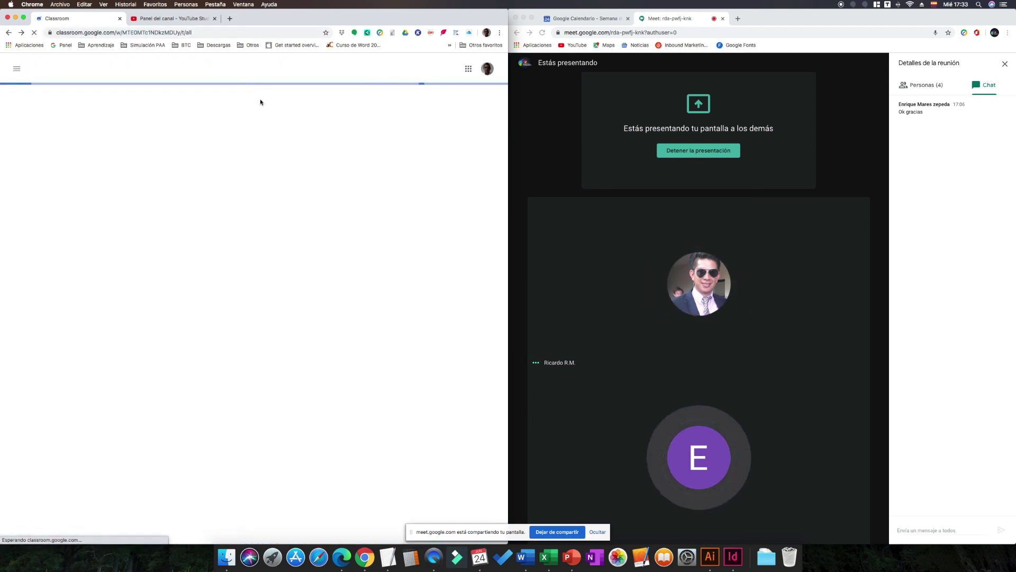